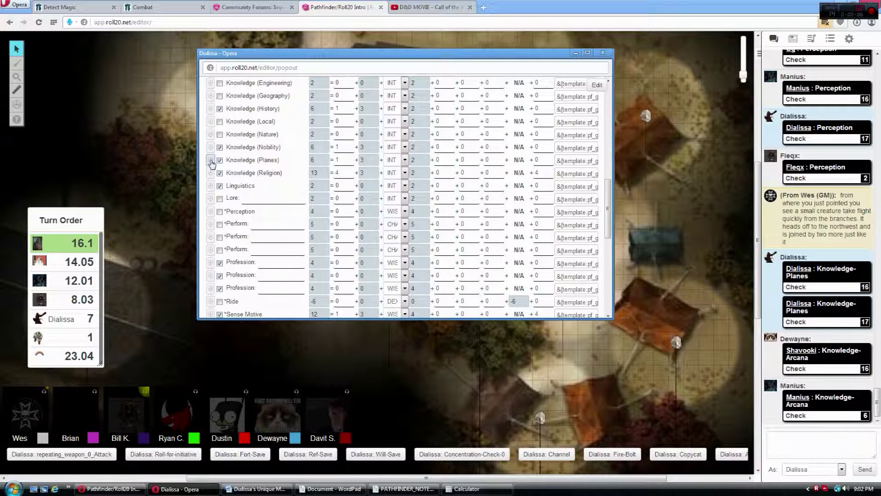
{"action": "scroll", "coordinate": [243, 165], "scroll_direction": "up", "scroll_amount": 3}
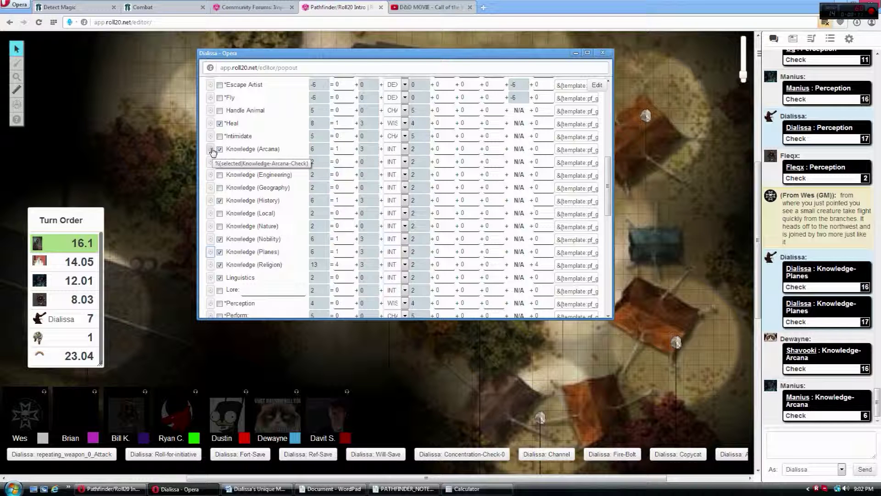
Roll Dialissa's Knowledge (Arcana) check to chat and close her popped-out sheet.
{"action": "left_click", "coordinate": [212, 151]}
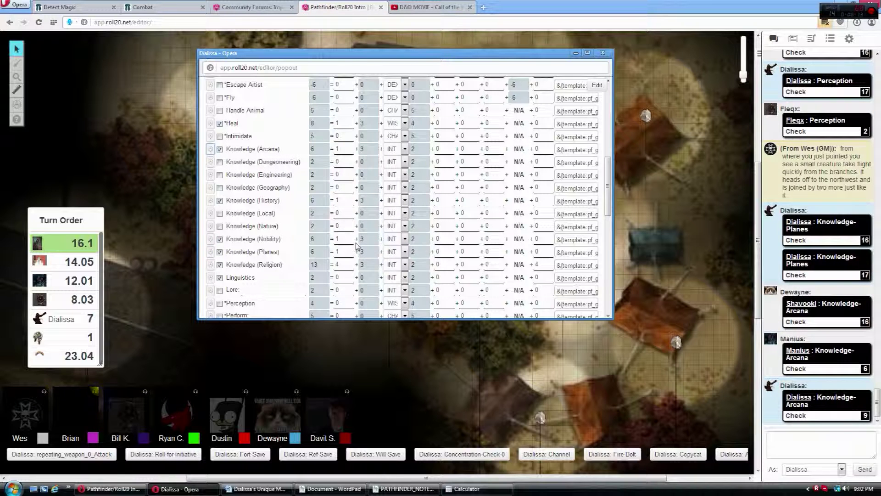
{"action": "scroll", "coordinate": [357, 245], "scroll_direction": "down", "scroll_amount": 3}
{"action": "scroll", "coordinate": [334, 235], "scroll_direction": "down", "scroll_amount": 3}
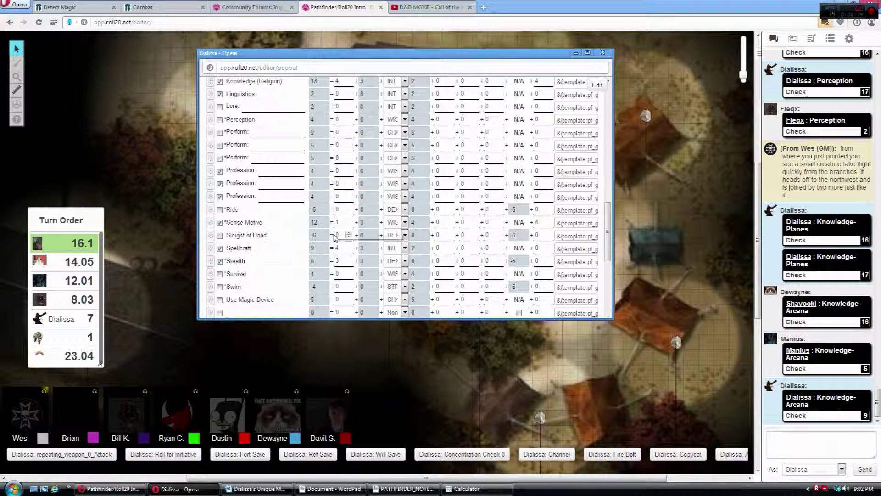
{"action": "scroll", "coordinate": [334, 234], "scroll_direction": "up", "scroll_amount": 3}
{"action": "scroll", "coordinate": [333, 232], "scroll_direction": "up", "scroll_amount": 2}
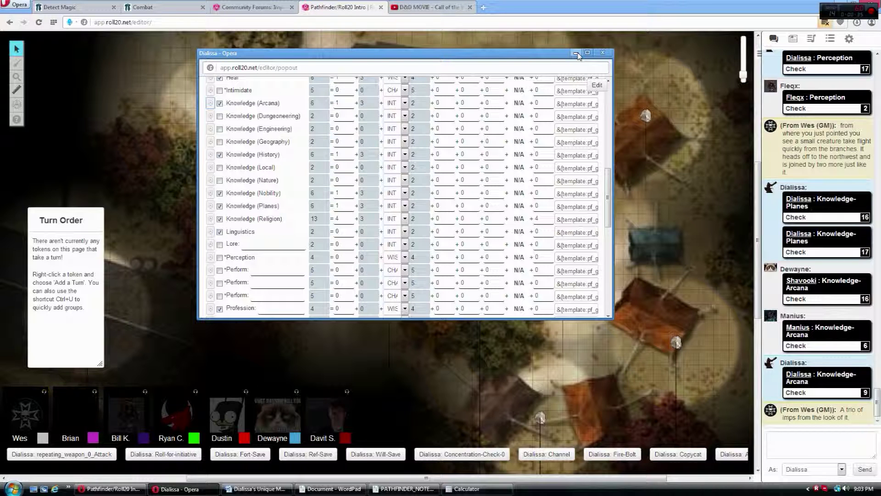
{"action": "left_click", "coordinate": [577, 54]}
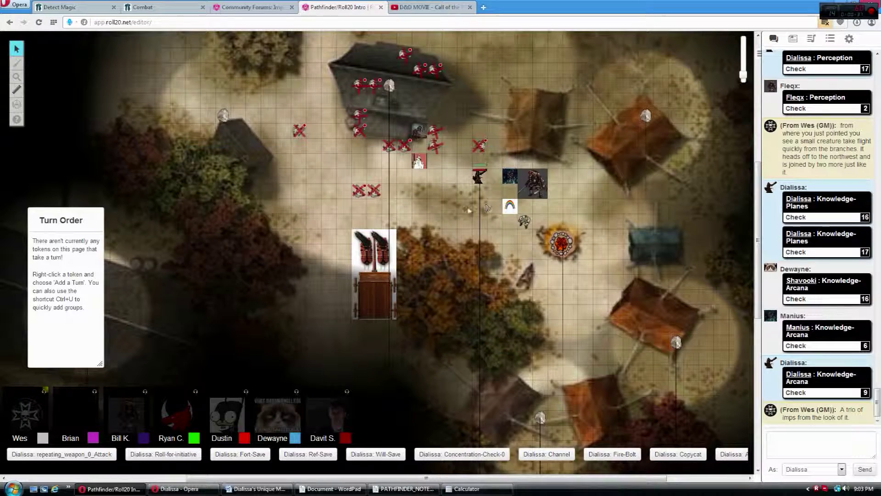
{"action": "scroll", "coordinate": [469, 204], "scroll_direction": "down", "scroll_amount": 2}
{"action": "scroll", "coordinate": [470, 204], "scroll_direction": "down", "scroll_amount": 2}
{"action": "scroll", "coordinate": [469, 203], "scroll_direction": "down", "scroll_amount": 2}
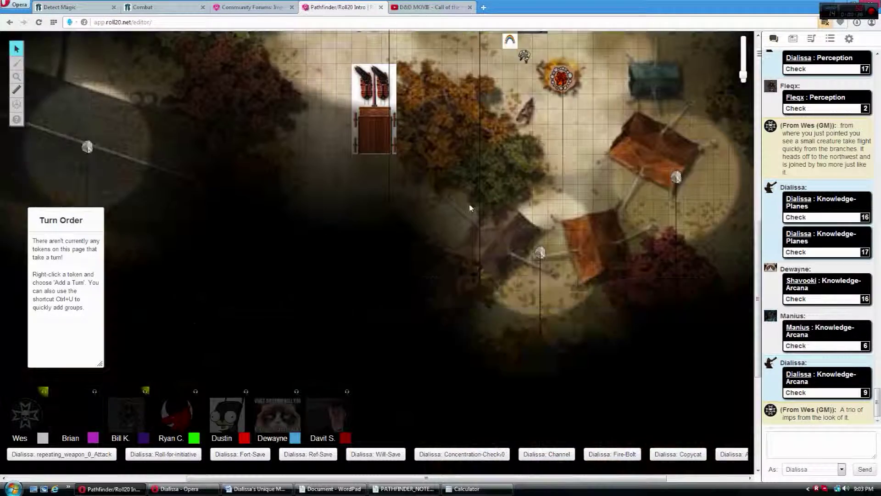
{"action": "scroll", "coordinate": [468, 203], "scroll_direction": "down", "scroll_amount": 1}
{"action": "scroll", "coordinate": [469, 203], "scroll_direction": "up", "scroll_amount": 2}
{"action": "scroll", "coordinate": [469, 203], "scroll_direction": "up", "scroll_amount": 3}
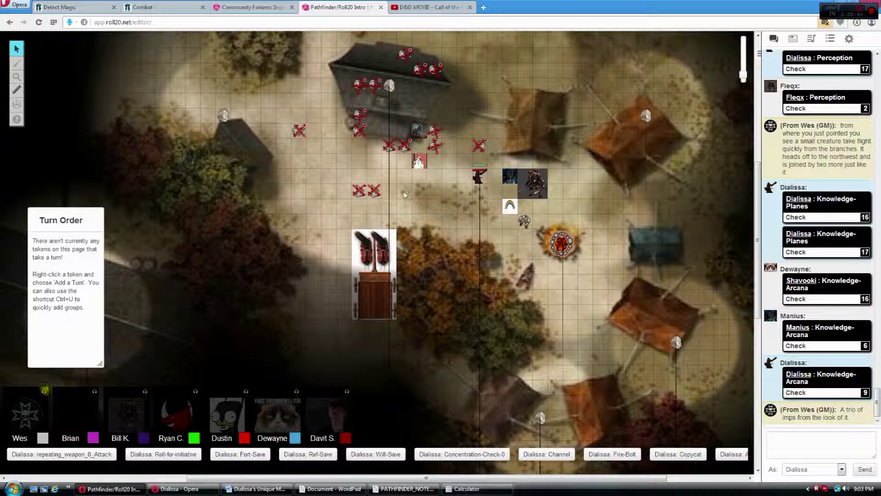
{"action": "scroll", "coordinate": [471, 207], "scroll_direction": "down", "scroll_amount": 3}
{"action": "scroll", "coordinate": [470, 207], "scroll_direction": "up", "scroll_amount": 3}
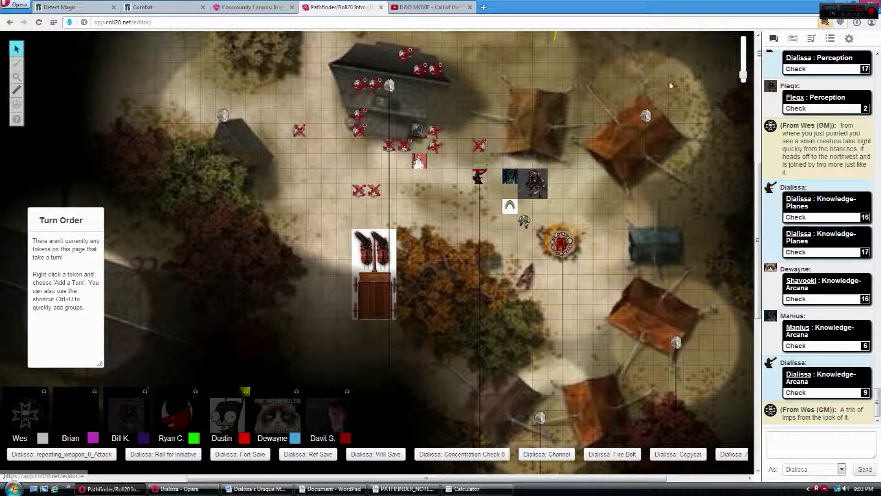
{"action": "scroll", "coordinate": [615, 86], "scroll_direction": "up", "scroll_amount": 2}
{"action": "scroll", "coordinate": [616, 86], "scroll_direction": "up", "scroll_amount": 2}
{"action": "scroll", "coordinate": [619, 97], "scroll_direction": "up", "scroll_amount": 1}
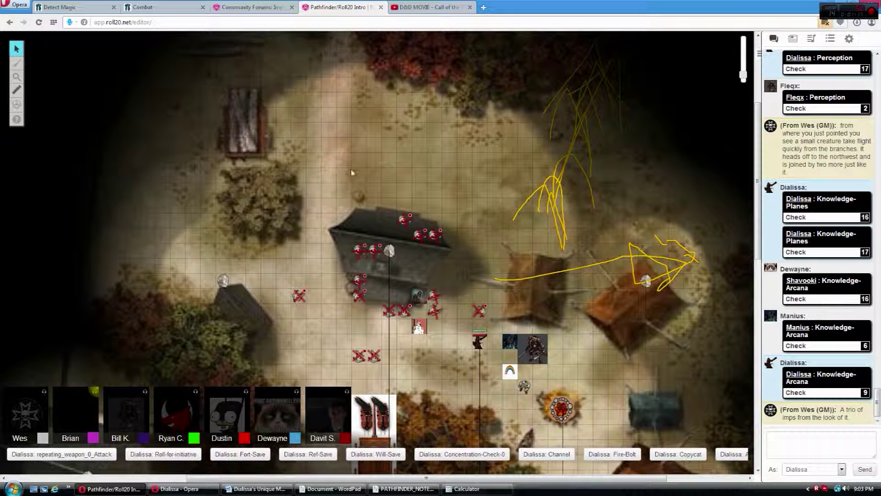
{"action": "scroll", "coordinate": [342, 172], "scroll_direction": "down", "scroll_amount": 1}
{"action": "scroll", "coordinate": [396, 178], "scroll_direction": "down", "scroll_amount": 1}
{"action": "scroll", "coordinate": [397, 178], "scroll_direction": "down", "scroll_amount": 1}
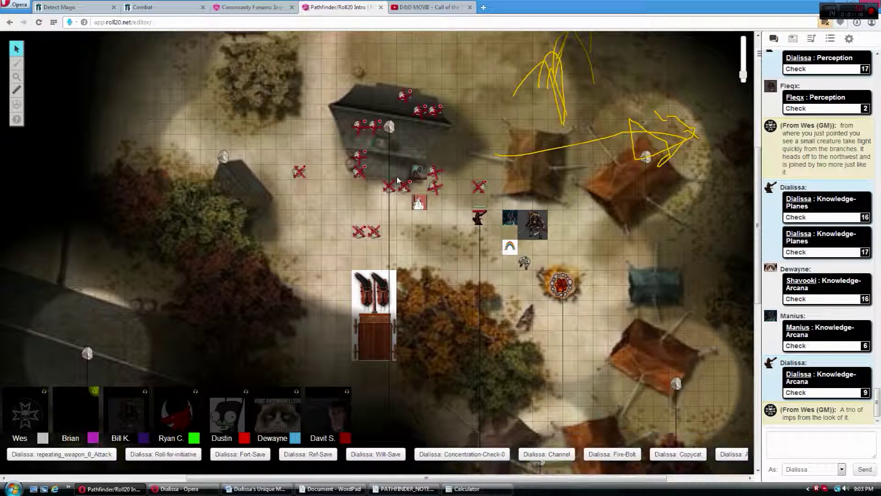
{"action": "scroll", "coordinate": [410, 187], "scroll_direction": "down", "scroll_amount": 1}
{"action": "scroll", "coordinate": [410, 187], "scroll_direction": "up", "scroll_amount": 1}
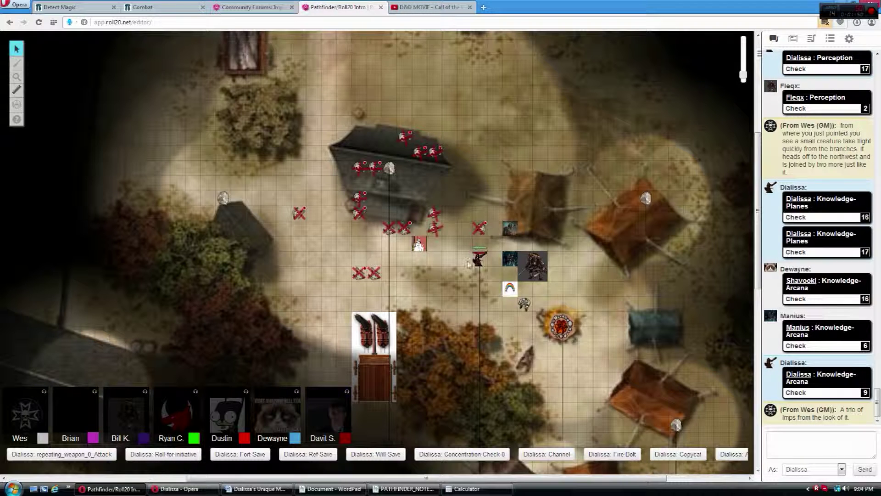
{"action": "scroll", "coordinate": [463, 255], "scroll_direction": "down", "scroll_amount": 1}
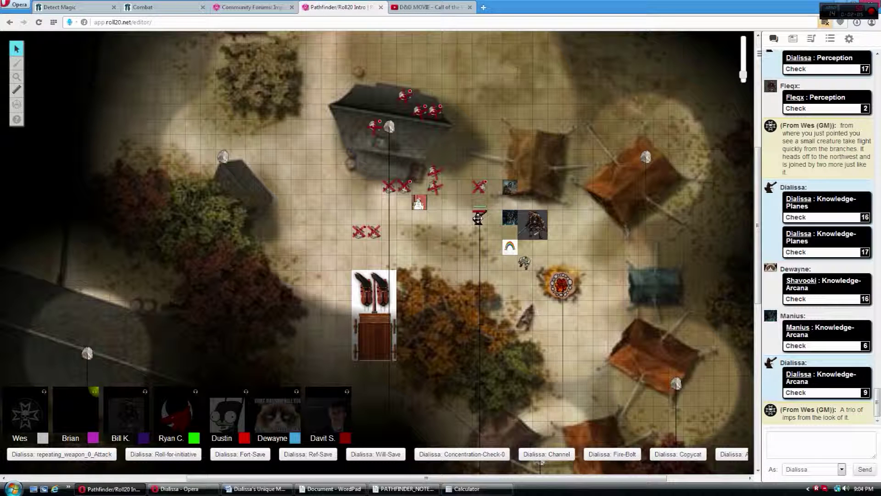
Place the token on the square beside the party.
{"action": "left_click_drag", "start_coordinate": [480, 219], "coordinate": [510, 233]}
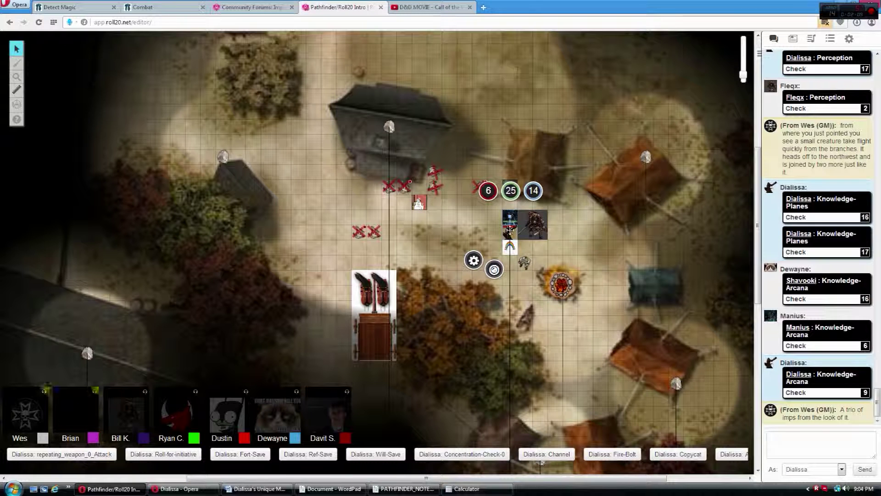
{"action": "left_click_drag", "start_coordinate": [508, 227], "coordinate": [481, 219]}
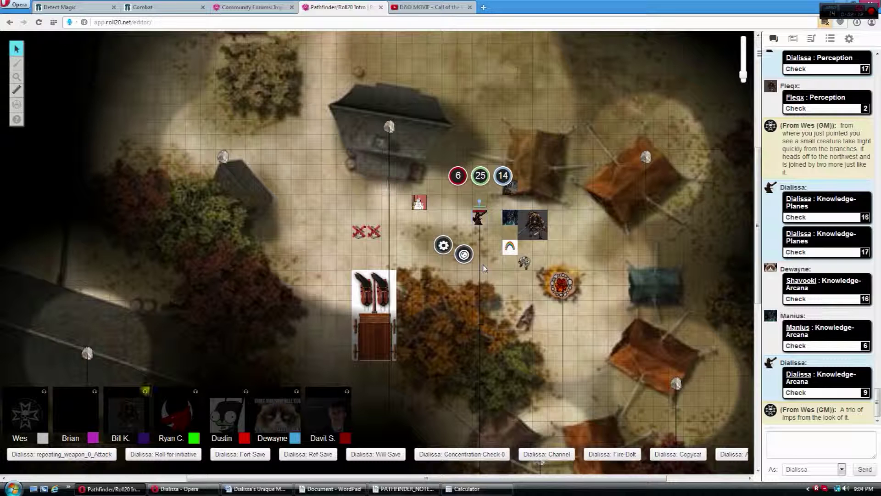
{"action": "left_click_drag", "start_coordinate": [481, 217], "coordinate": [509, 229]}
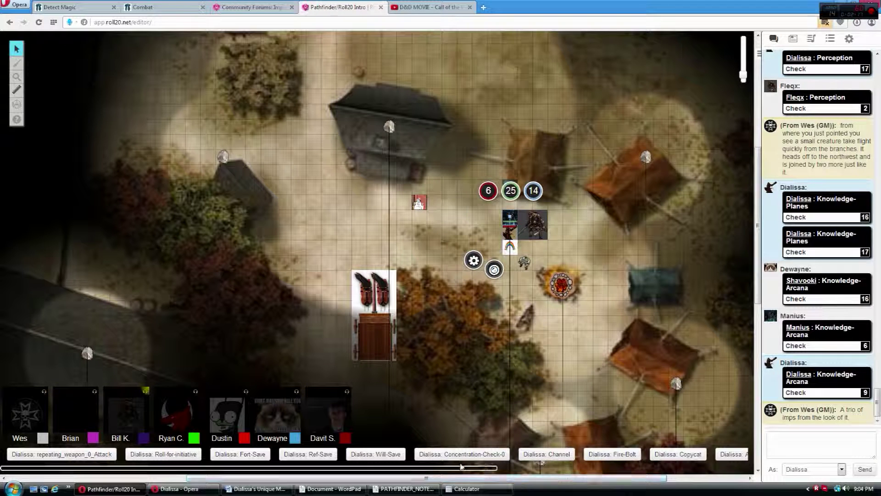
Trigger the Medic's Bracer Cure Light Wounds and Cure Moderate Wounds macros.
{"action": "left_click_drag", "start_coordinate": [414, 470], "coordinate": [538, 471]}
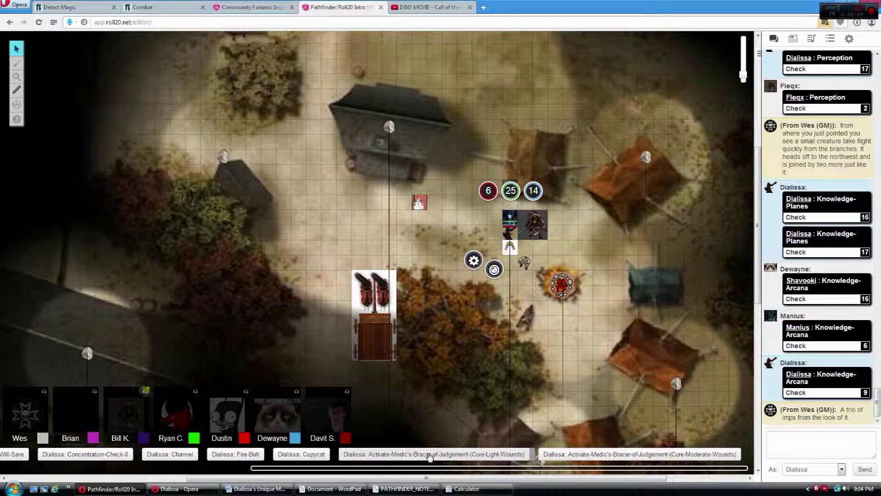
{"action": "left_click", "coordinate": [429, 454]}
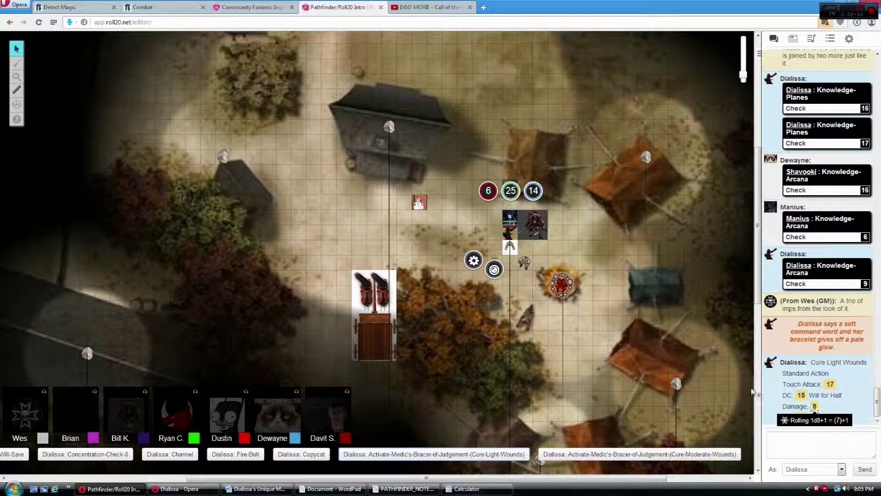
{"action": "left_click", "coordinate": [509, 234]}
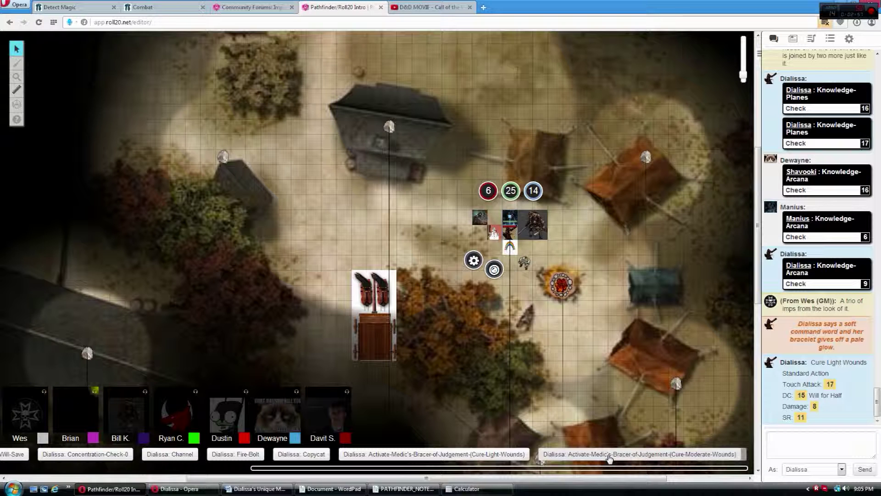
{"action": "left_click", "coordinate": [609, 455]}
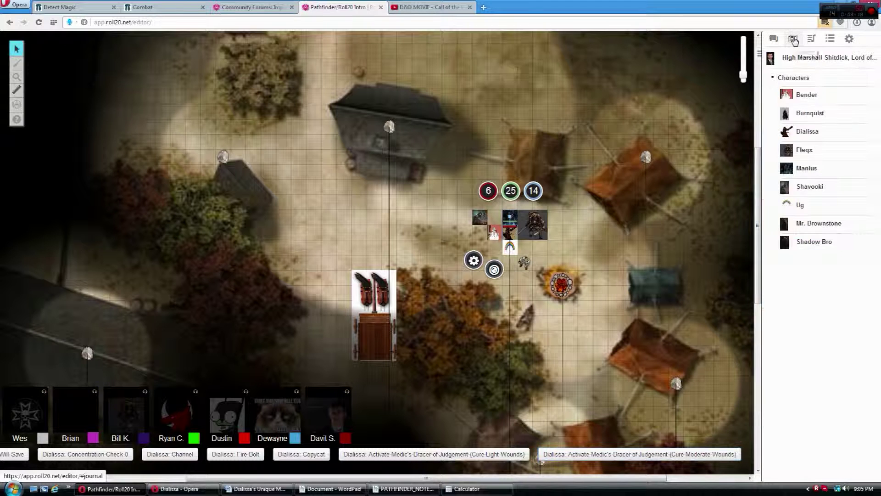
Show the Text Chat log again and reselect the token to display its status values.
{"action": "left_click", "coordinate": [775, 39]}
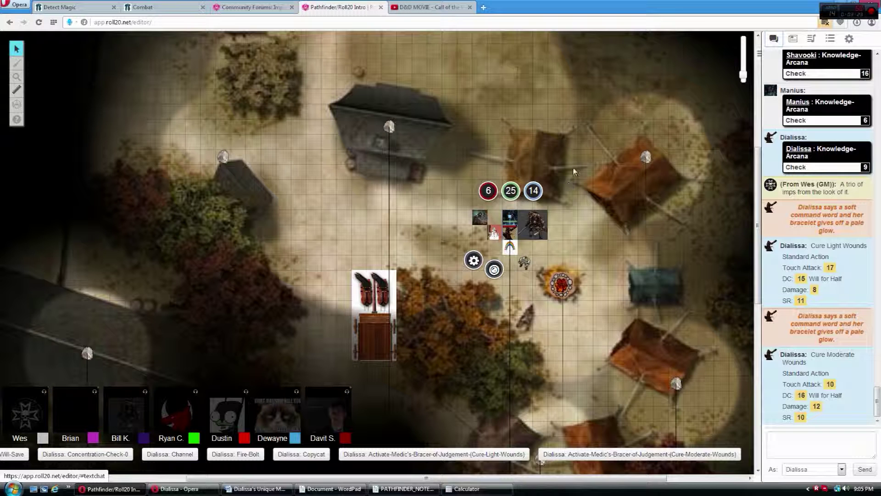
{"action": "left_click", "coordinate": [499, 242]}
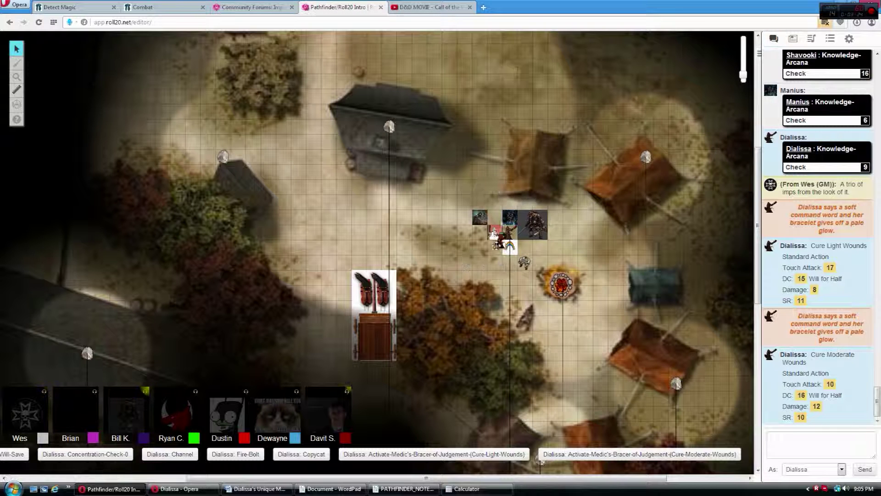
{"action": "left_click", "coordinate": [496, 244]}
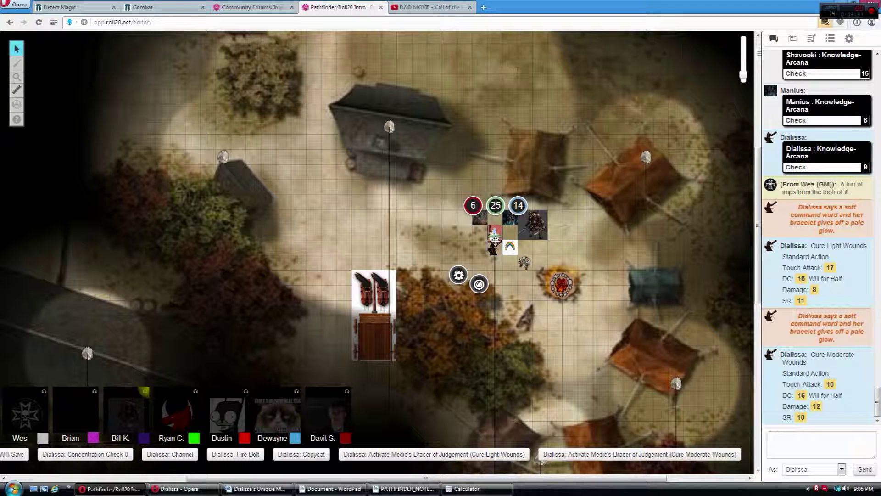
{"action": "scroll", "coordinate": [373, 228], "scroll_direction": "down", "scroll_amount": 2}
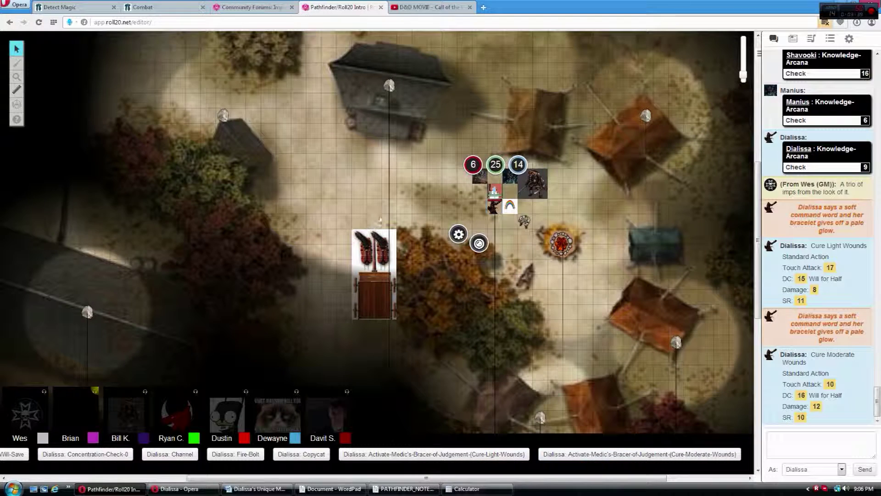
{"action": "scroll", "coordinate": [379, 208], "scroll_direction": "down", "scroll_amount": 3}
{"action": "scroll", "coordinate": [379, 209], "scroll_direction": "up", "scroll_amount": 5}
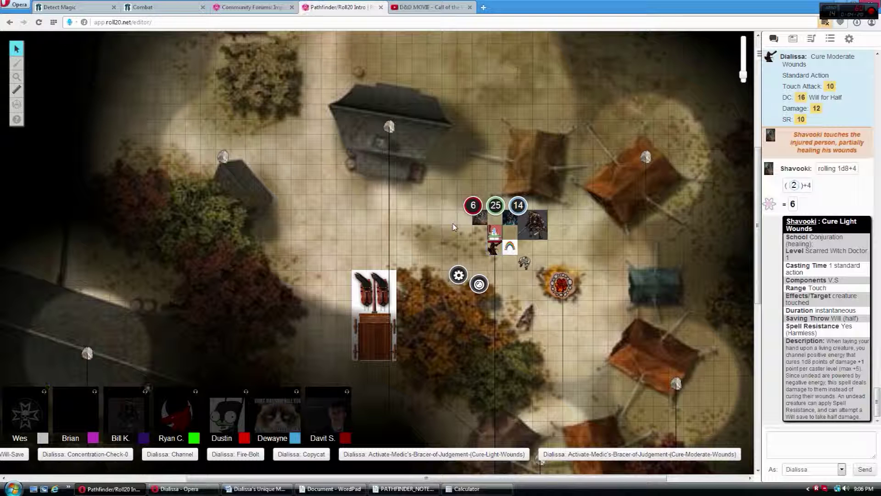
{"action": "scroll", "coordinate": [452, 242], "scroll_direction": "down", "scroll_amount": 1}
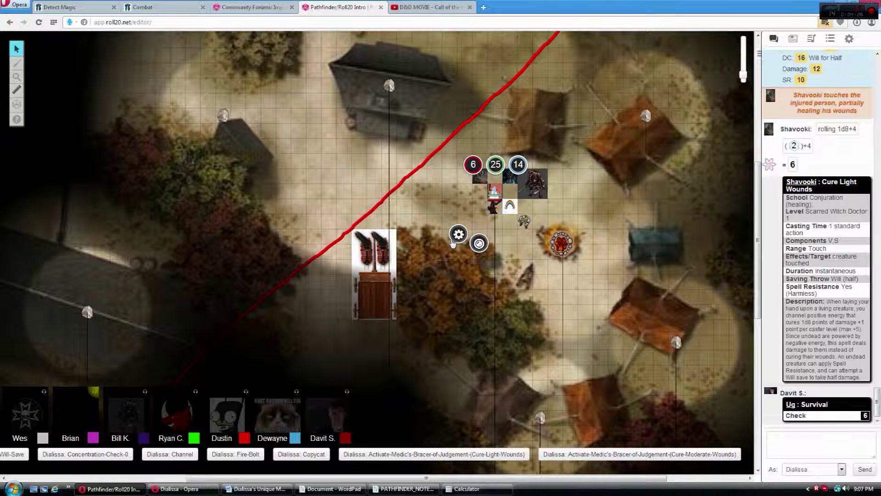
{"action": "scroll", "coordinate": [455, 243], "scroll_direction": "up", "scroll_amount": 2}
{"action": "scroll", "coordinate": [476, 227], "scroll_direction": "up", "scroll_amount": 2}
{"action": "scroll", "coordinate": [496, 207], "scroll_direction": "up", "scroll_amount": 1}
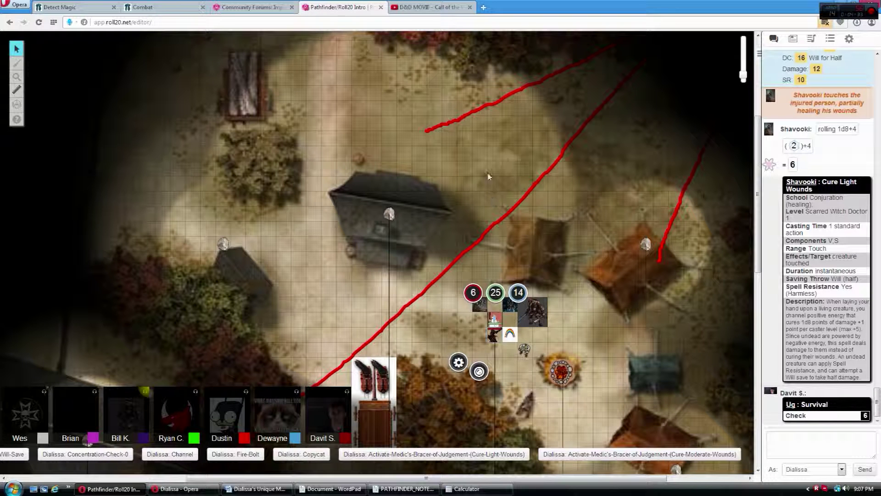
{"action": "scroll", "coordinate": [482, 163], "scroll_direction": "down", "scroll_amount": 4}
Select the party member's token and move it up-left to just below the grey building.
{"action": "left_click", "coordinate": [480, 180]}
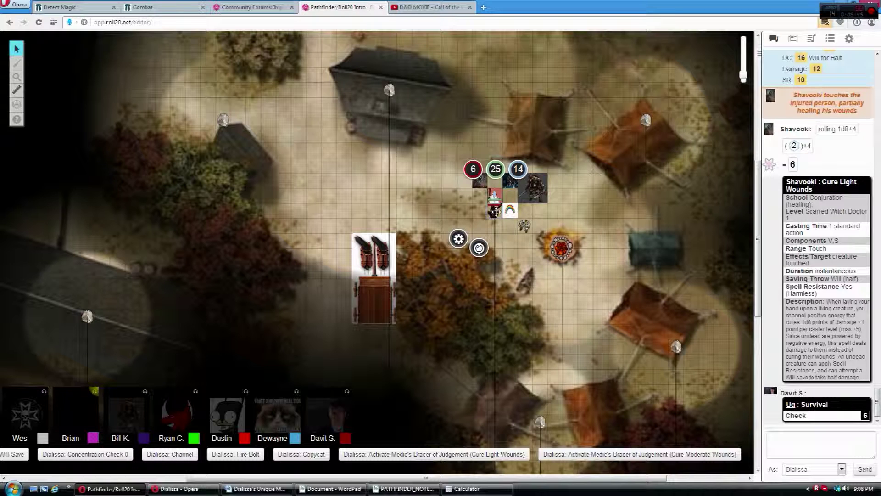
{"action": "left_click_drag", "start_coordinate": [495, 207], "coordinate": [432, 196]}
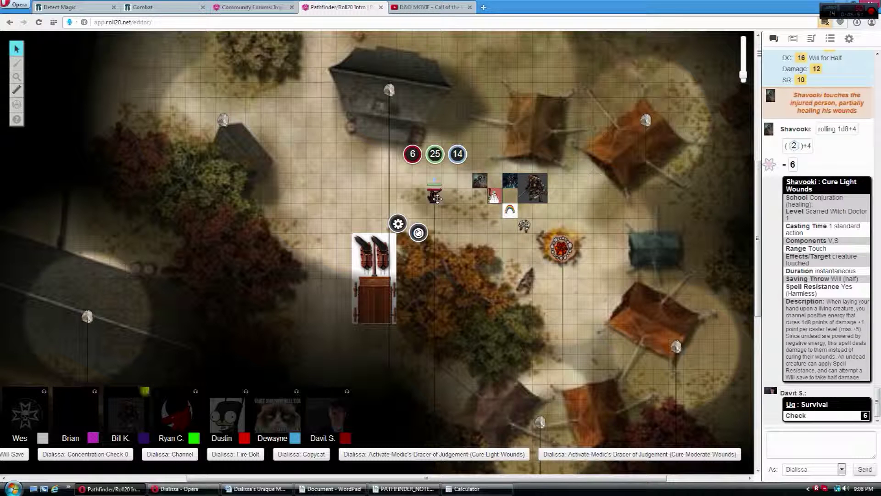
{"action": "left_click_drag", "start_coordinate": [435, 197], "coordinate": [404, 183]}
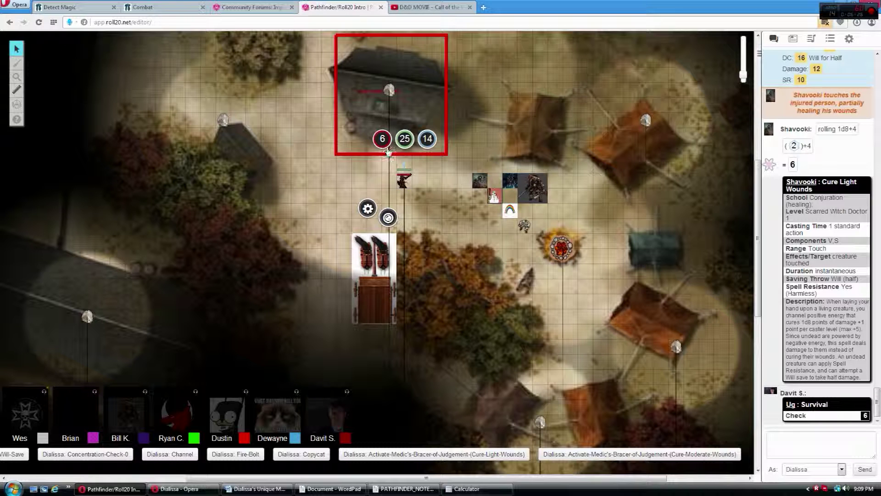
{"action": "scroll", "coordinate": [350, 167], "scroll_direction": "up", "scroll_amount": 1}
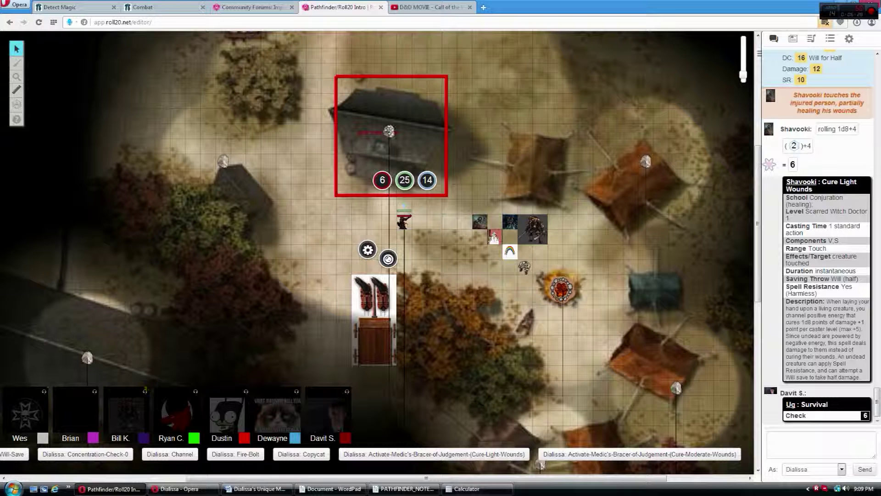
Shift the token in the red-outlined square one grid square down.
{"action": "left_click", "coordinate": [403, 130]}
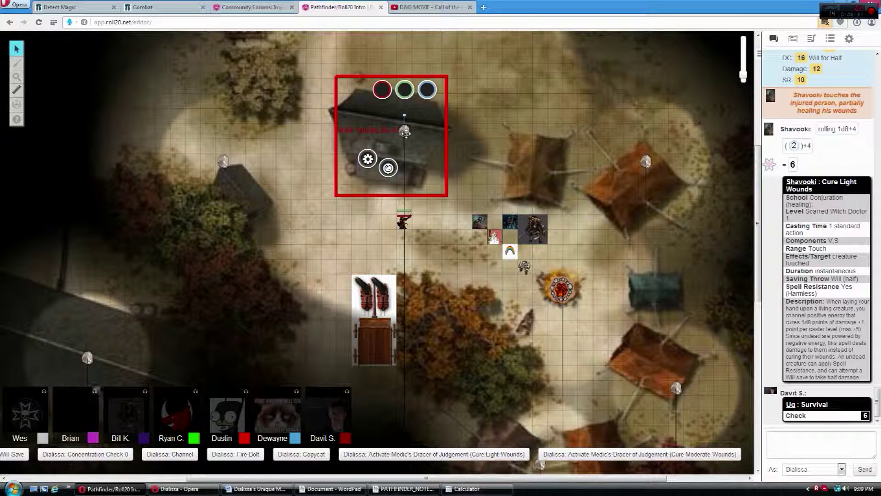
{"action": "left_click_drag", "start_coordinate": [405, 130], "coordinate": [405, 147]}
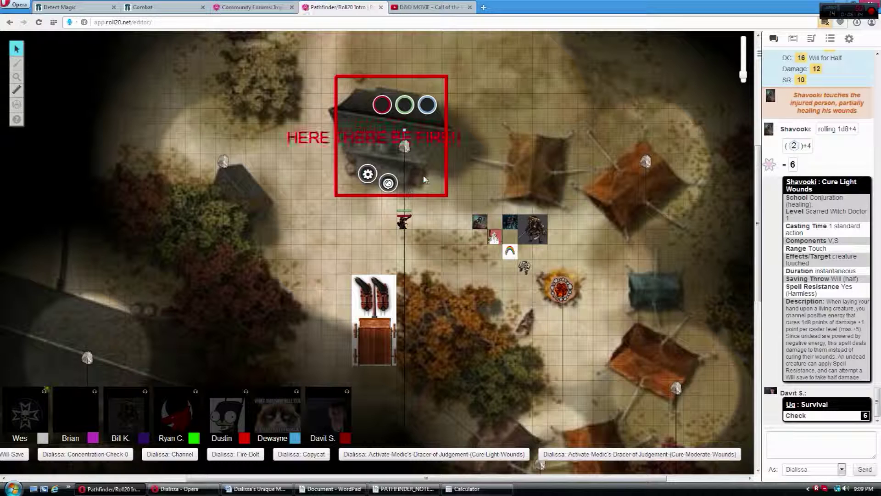
{"action": "scroll", "coordinate": [434, 231], "scroll_direction": "down", "scroll_amount": 1}
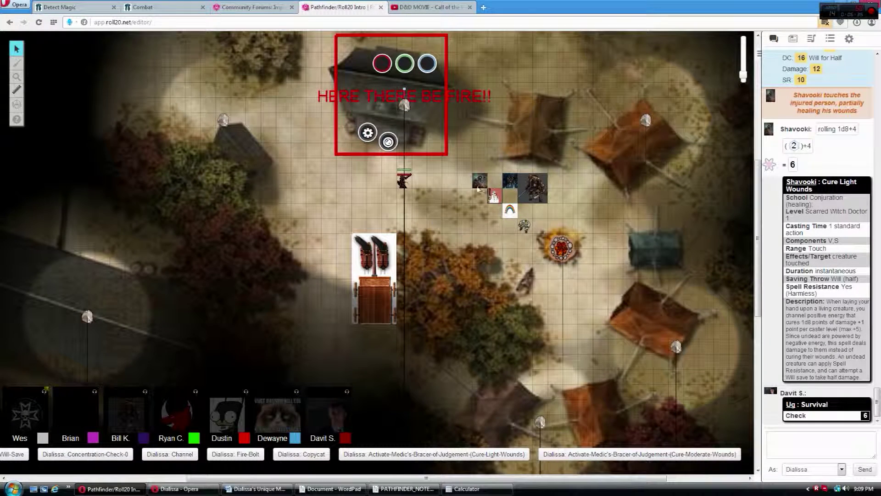
{"action": "scroll", "coordinate": [436, 230], "scroll_direction": "down", "scroll_amount": 1}
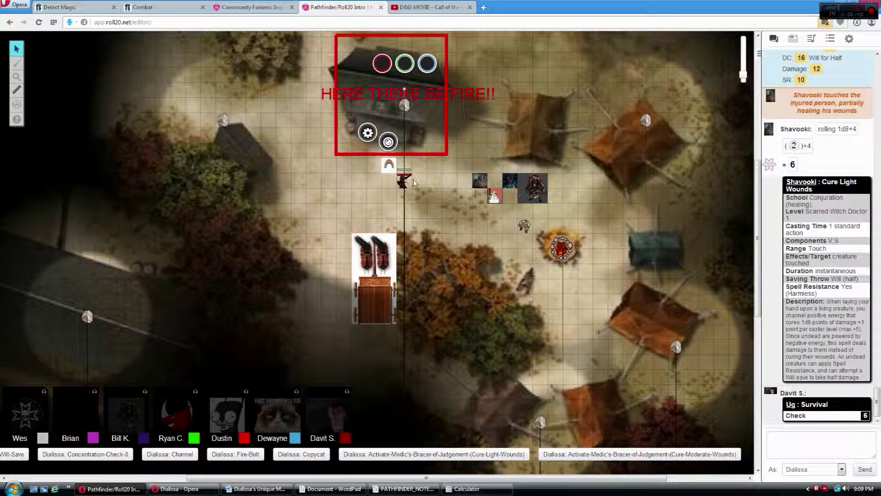
{"action": "scroll", "coordinate": [414, 182], "scroll_direction": "up", "scroll_amount": 1}
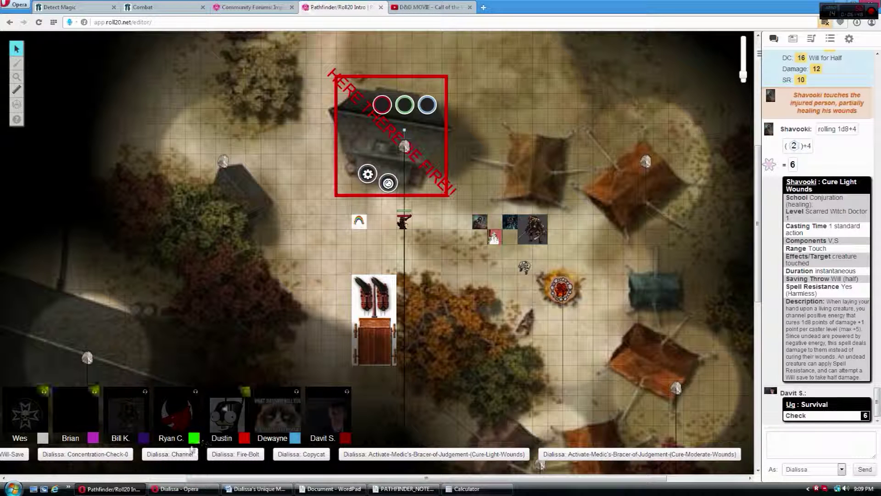
Roll Survival from the character sheet popout for an 11, then close the sheet.
{"action": "key", "text": "alt+Tab"}
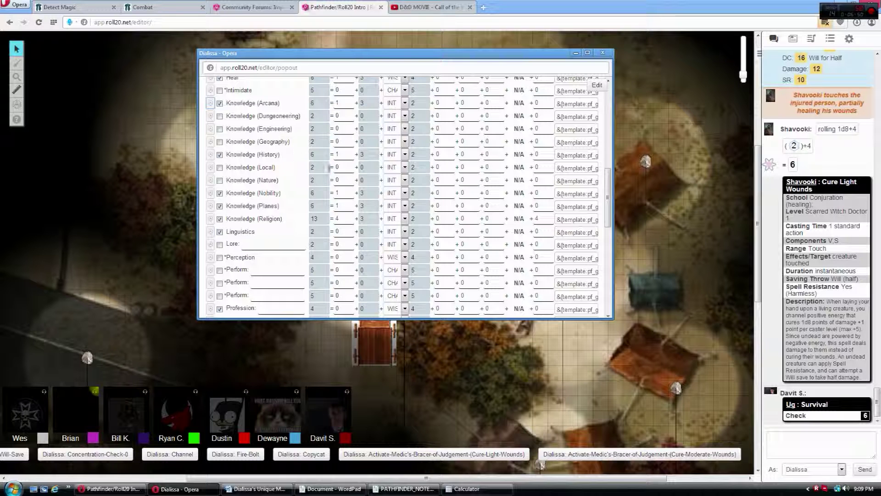
{"action": "scroll", "coordinate": [303, 145], "scroll_direction": "up", "scroll_amount": 5}
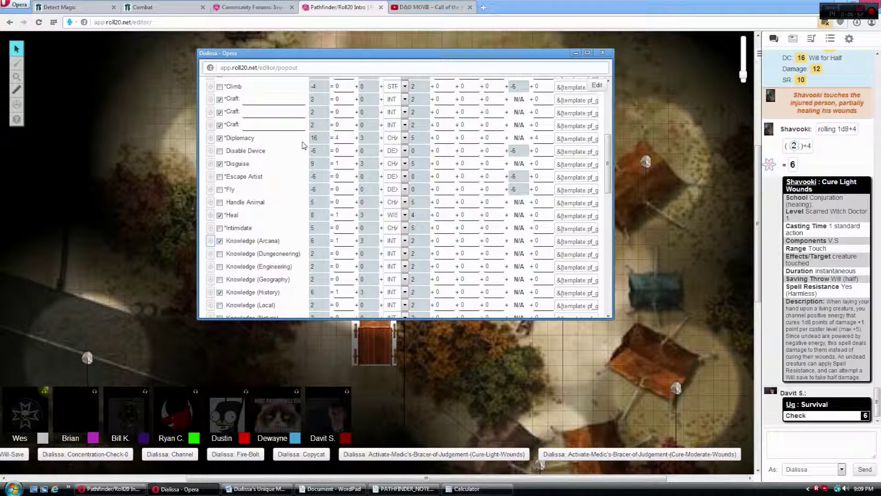
{"action": "scroll", "coordinate": [303, 145], "scroll_direction": "down", "scroll_amount": 5}
{"action": "scroll", "coordinate": [303, 145], "scroll_direction": "down", "scroll_amount": 5}
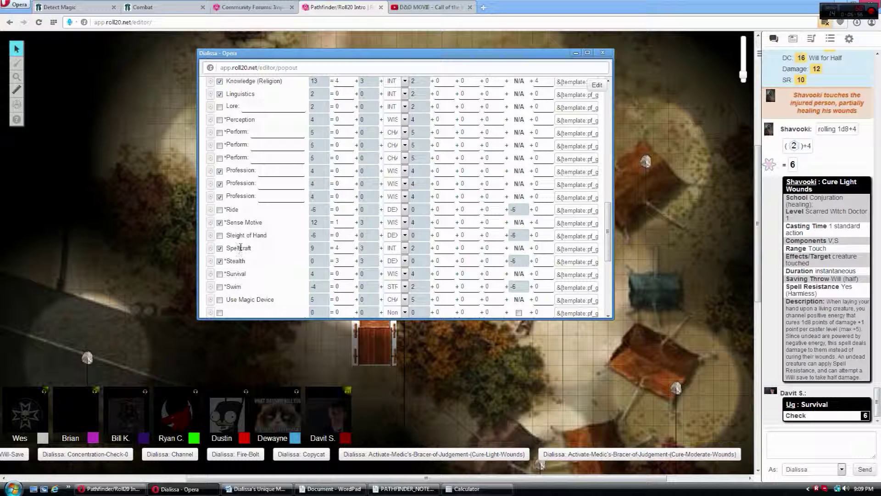
{"action": "left_click", "coordinate": [211, 274]}
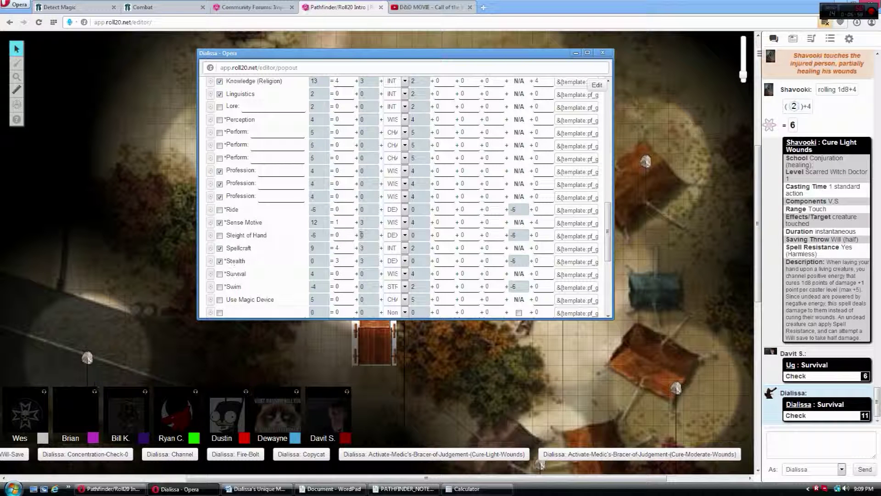
{"action": "left_click", "coordinate": [577, 53]}
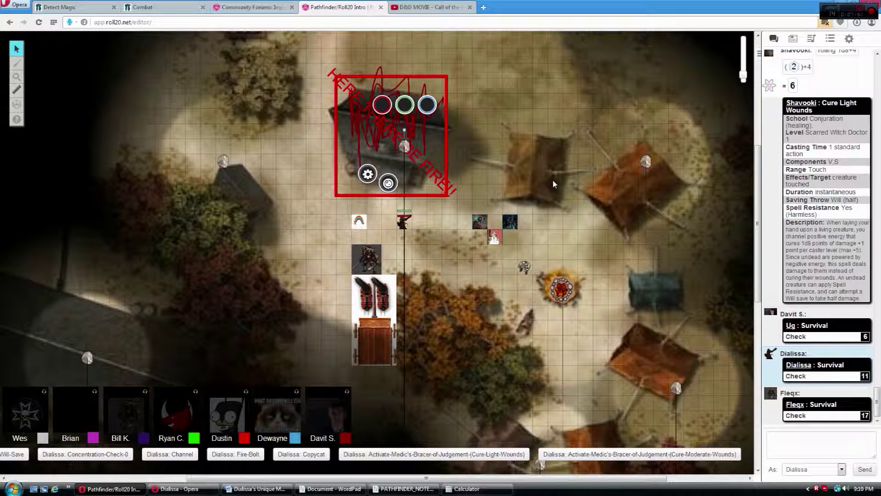
{"action": "scroll", "coordinate": [553, 180], "scroll_direction": "up", "scroll_amount": 2}
{"action": "scroll", "coordinate": [554, 180], "scroll_direction": "up", "scroll_amount": 2}
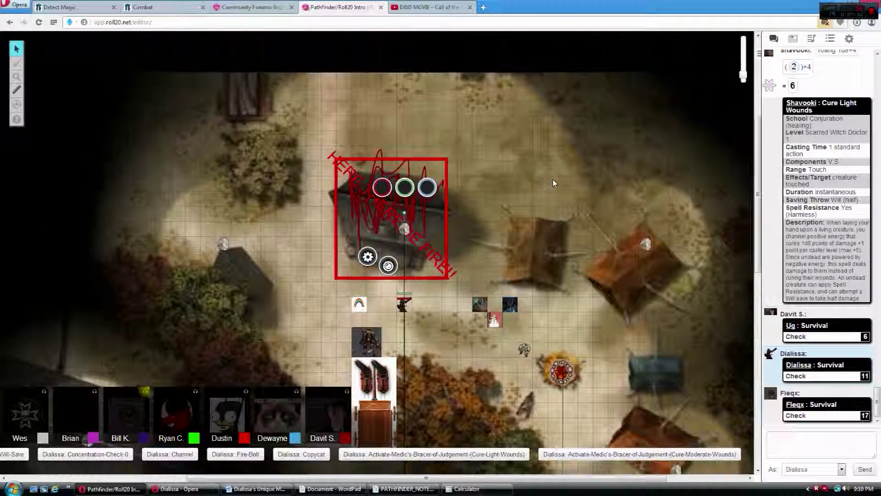
{"action": "scroll", "coordinate": [553, 183], "scroll_direction": "down", "scroll_amount": 3}
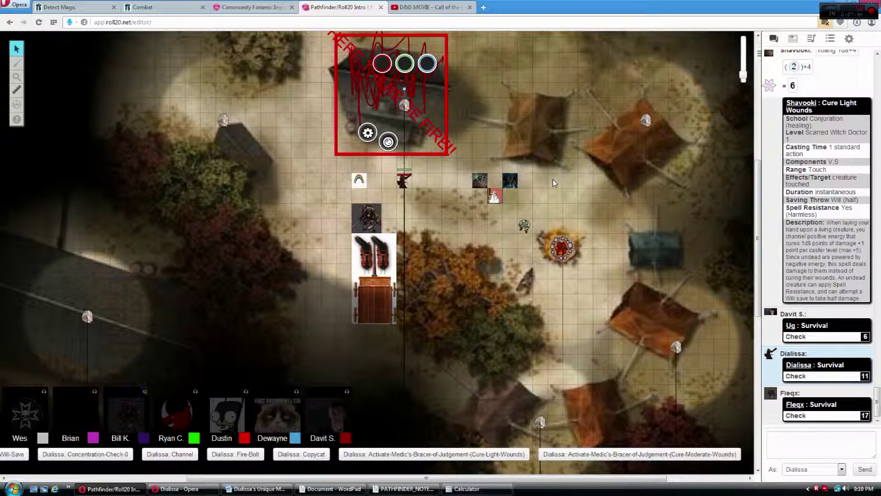
{"action": "scroll", "coordinate": [553, 183], "scroll_direction": "down", "scroll_amount": 1}
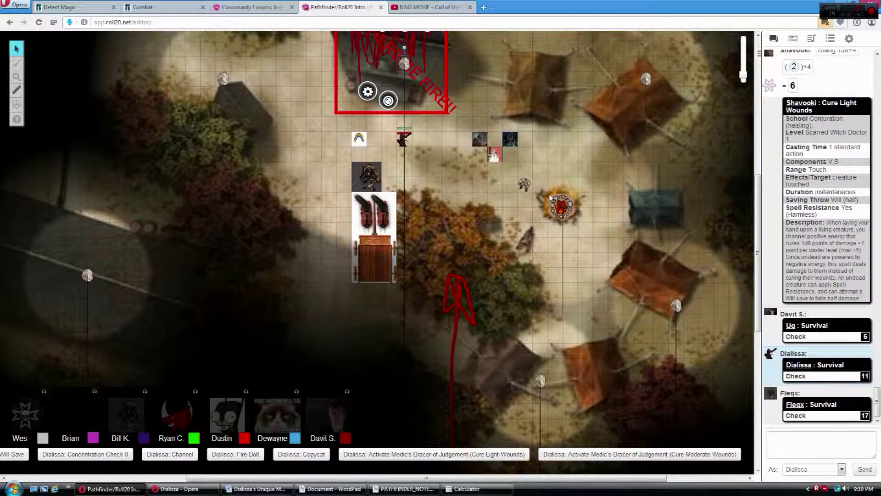
{"action": "scroll", "coordinate": [551, 198], "scroll_direction": "down", "scroll_amount": 1}
{"action": "scroll", "coordinate": [550, 196], "scroll_direction": "up", "scroll_amount": 3}
{"action": "scroll", "coordinate": [547, 192], "scroll_direction": "up", "scroll_amount": 1}
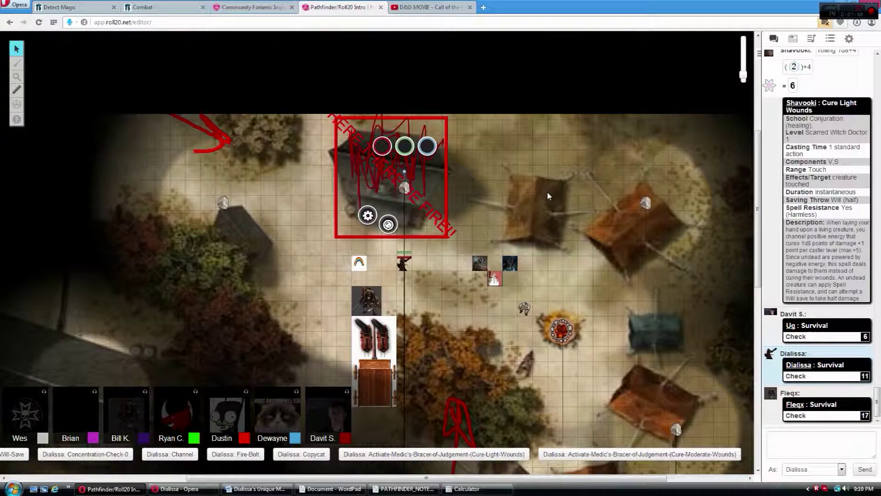
{"action": "scroll", "coordinate": [547, 192], "scroll_direction": "up", "scroll_amount": 1}
{"action": "scroll", "coordinate": [548, 191], "scroll_direction": "up", "scroll_amount": 1}
{"action": "scroll", "coordinate": [547, 191], "scroll_direction": "up", "scroll_amount": 1}
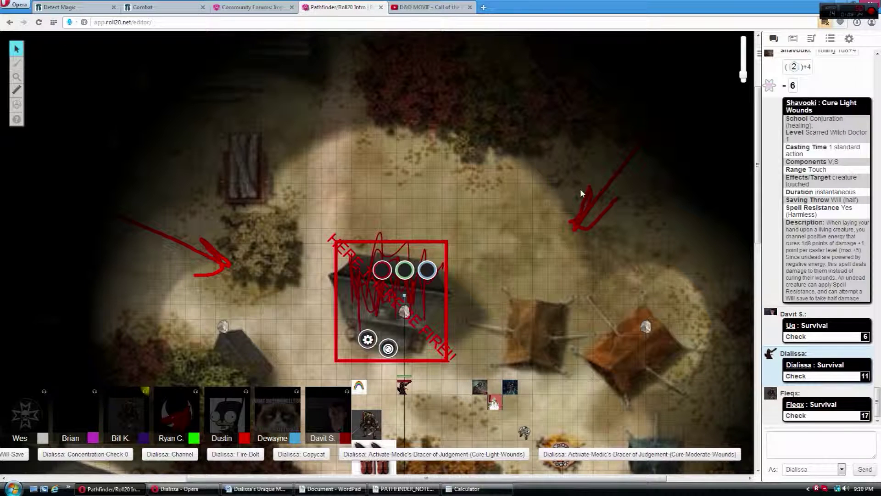
{"action": "scroll", "coordinate": [581, 188], "scroll_direction": "down", "scroll_amount": 2}
{"action": "scroll", "coordinate": [580, 189], "scroll_direction": "down", "scroll_amount": 2}
{"action": "scroll", "coordinate": [580, 189], "scroll_direction": "down", "scroll_amount": 2}
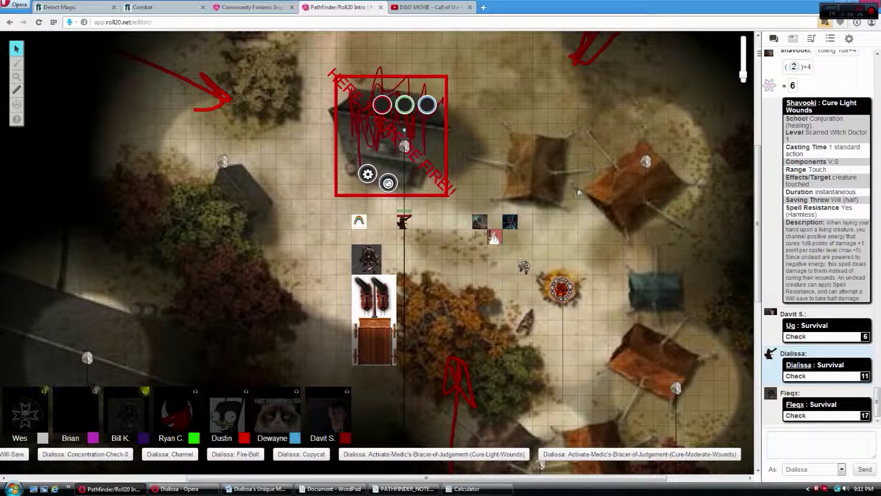
{"action": "scroll", "coordinate": [580, 191], "scroll_direction": "down", "scroll_amount": 1}
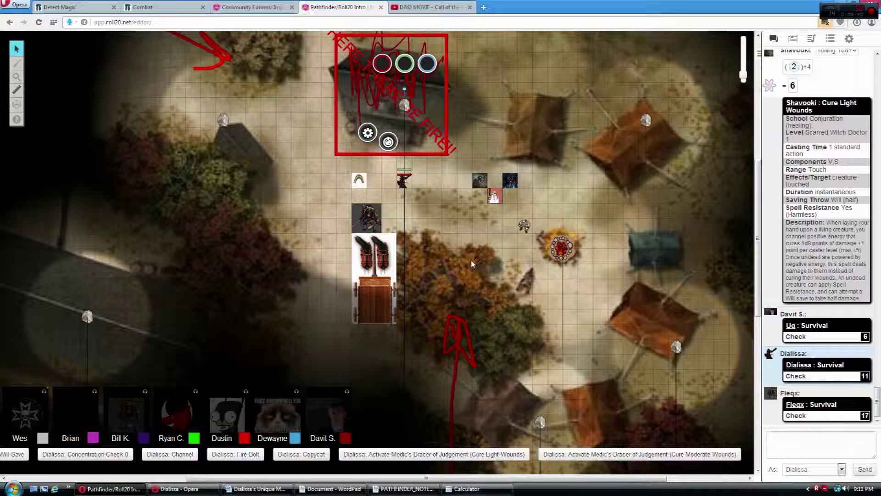
Reselect the character's token and roll Diplomacy from her sheet, getting 29, then close it.
{"action": "left_click", "coordinate": [427, 207]}
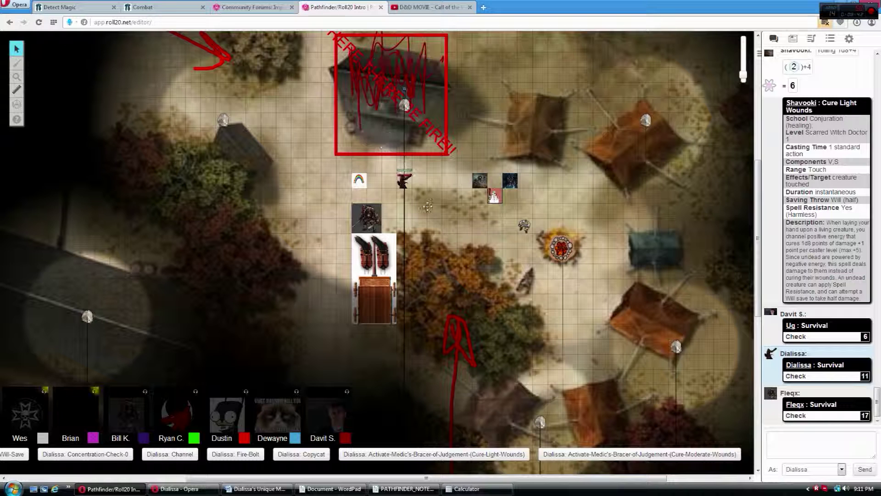
{"action": "left_click_drag", "start_coordinate": [404, 181], "coordinate": [495, 225]}
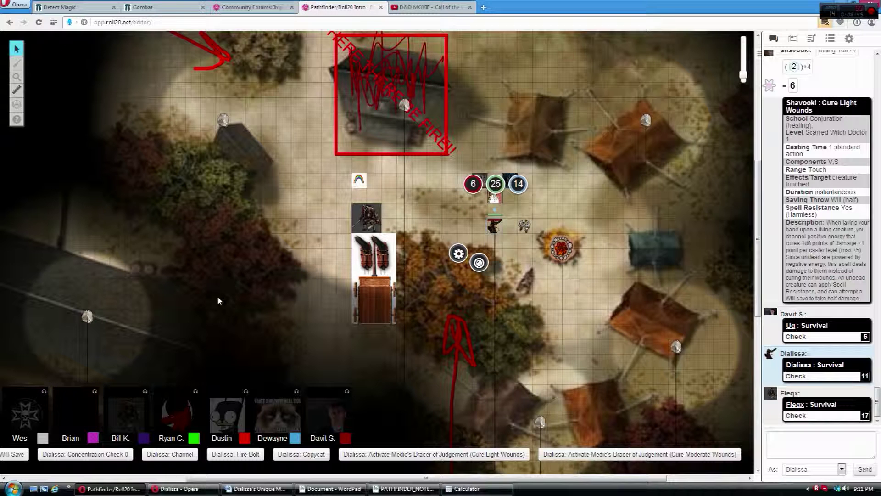
{"action": "left_click", "coordinate": [178, 489]}
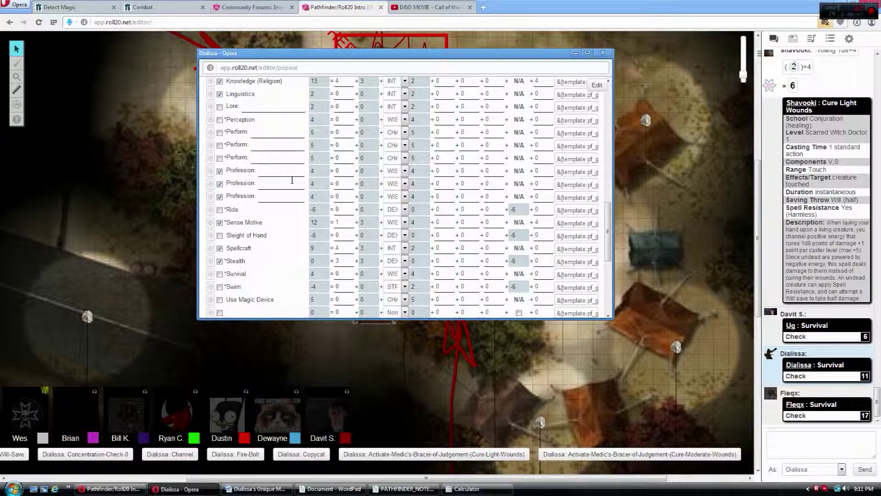
{"action": "scroll", "coordinate": [284, 181], "scroll_direction": "up", "scroll_amount": 5}
{"action": "scroll", "coordinate": [276, 193], "scroll_direction": "up", "scroll_amount": 5}
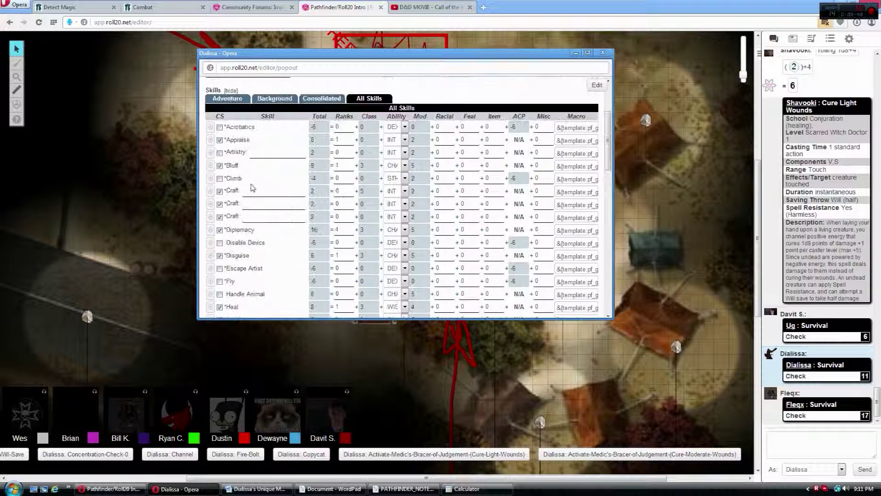
{"action": "left_click", "coordinate": [213, 231]}
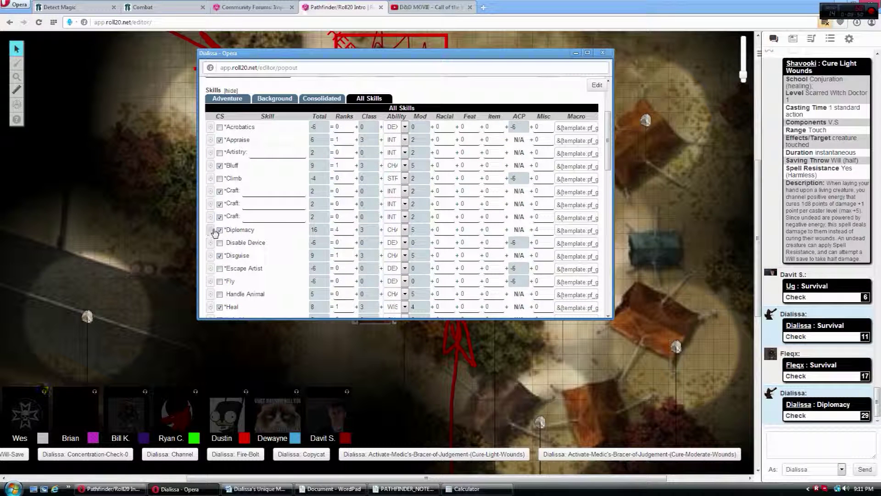
{"action": "left_click", "coordinate": [577, 53]}
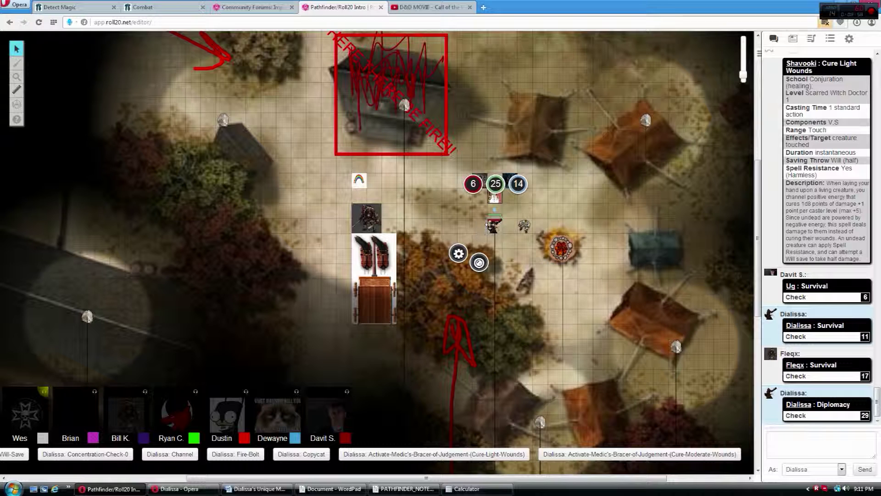
Move the character token left to sit beside the wagon.
{"action": "left_click_drag", "start_coordinate": [494, 226], "coordinate": [509, 226]}
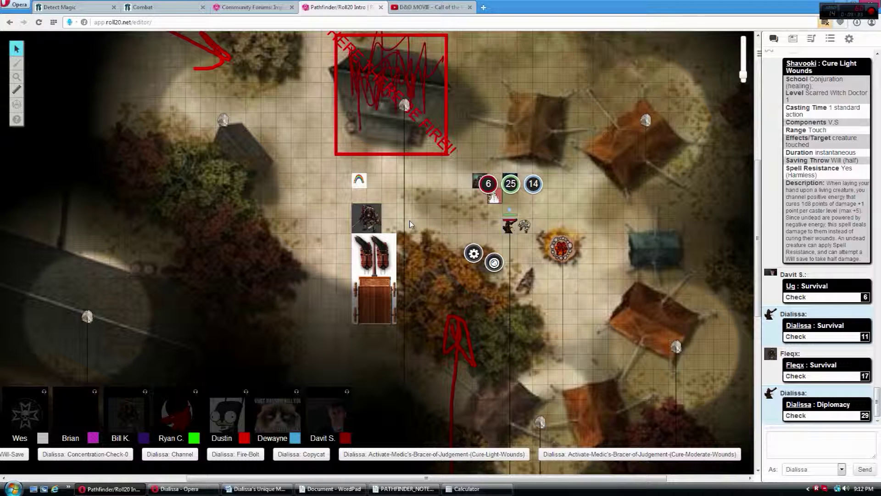
{"action": "left_click_drag", "start_coordinate": [509, 226], "coordinate": [419, 219]}
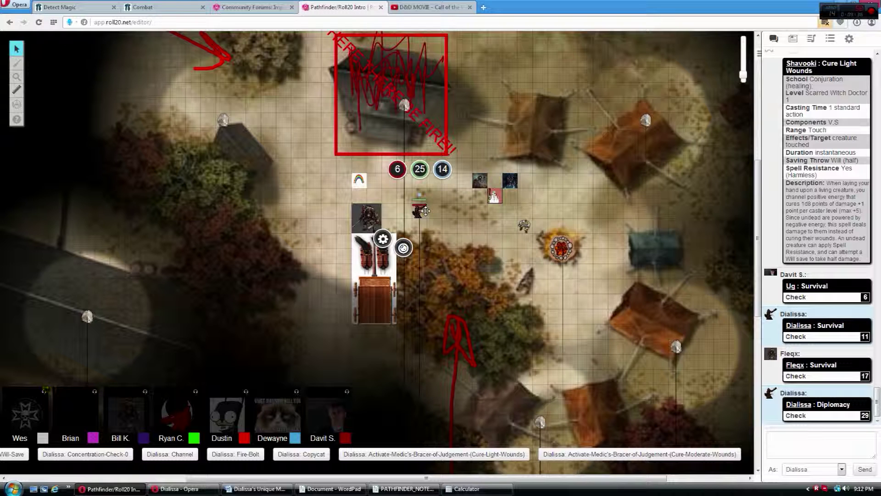
{"action": "scroll", "coordinate": [422, 210], "scroll_direction": "down", "scroll_amount": 1}
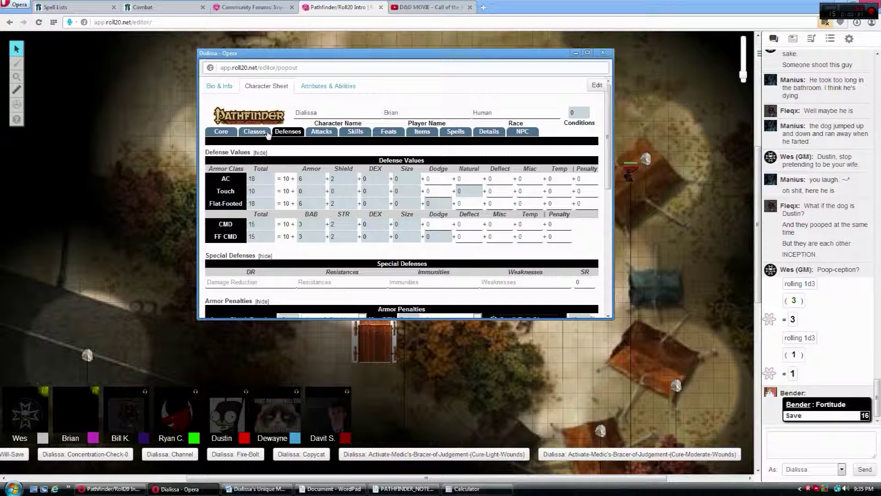
Add a blank entry to Dialissa's Level 2 spells and go to the Pathfinder spell lists.
{"action": "left_click", "coordinate": [456, 131]}
{"action": "scroll", "coordinate": [428, 161], "scroll_direction": "down", "scroll_amount": 5}
{"action": "scroll", "coordinate": [428, 161], "scroll_direction": "down", "scroll_amount": 5}
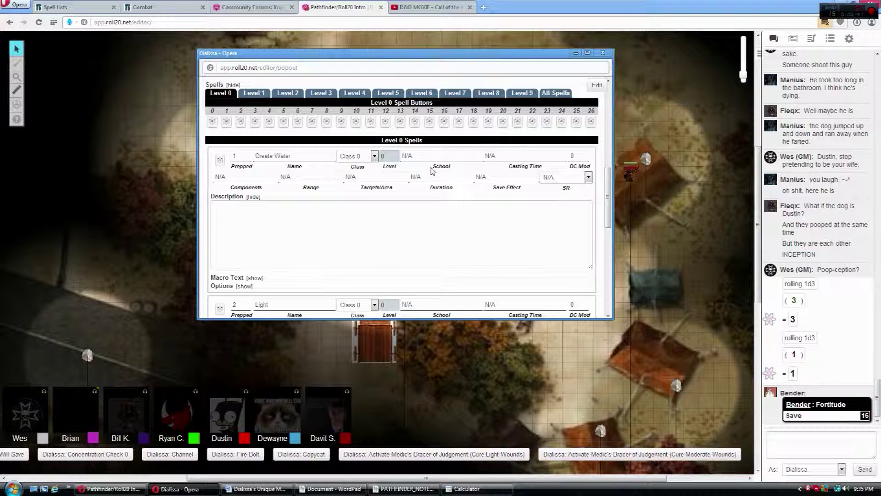
{"action": "scroll", "coordinate": [430, 166], "scroll_direction": "down", "scroll_amount": 3}
{"action": "scroll", "coordinate": [430, 166], "scroll_direction": "down", "scroll_amount": 3}
{"action": "scroll", "coordinate": [431, 166], "scroll_direction": "down", "scroll_amount": 3}
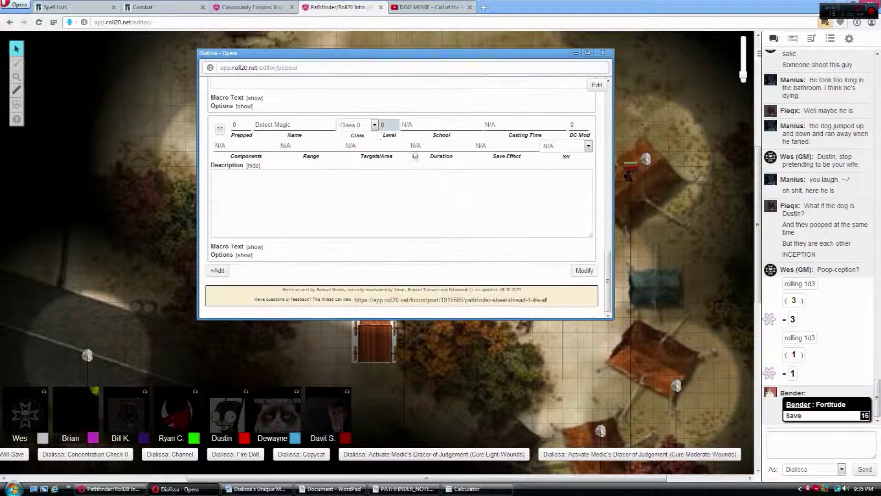
{"action": "scroll", "coordinate": [431, 166], "scroll_direction": "down", "scroll_amount": 3}
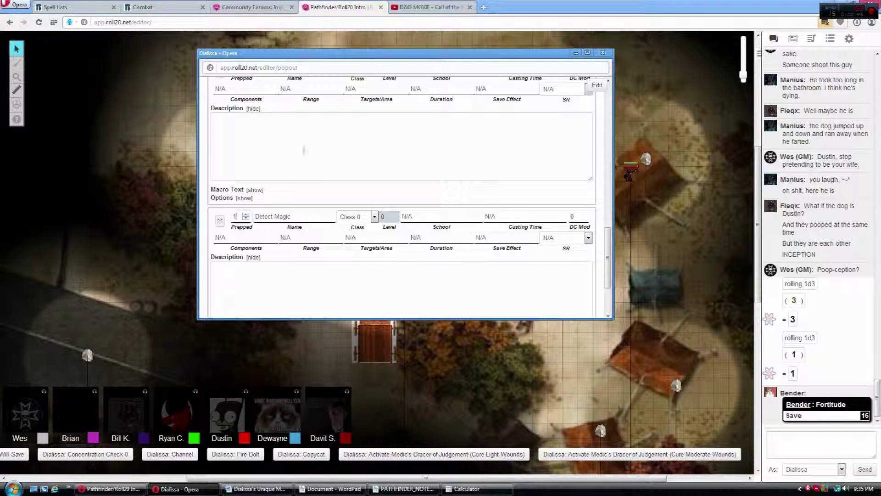
{"action": "scroll", "coordinate": [296, 208], "scroll_direction": "up", "scroll_amount": 1}
{"action": "scroll", "coordinate": [297, 209], "scroll_direction": "up", "scroll_amount": 3}
{"action": "scroll", "coordinate": [296, 208], "scroll_direction": "up", "scroll_amount": 5}
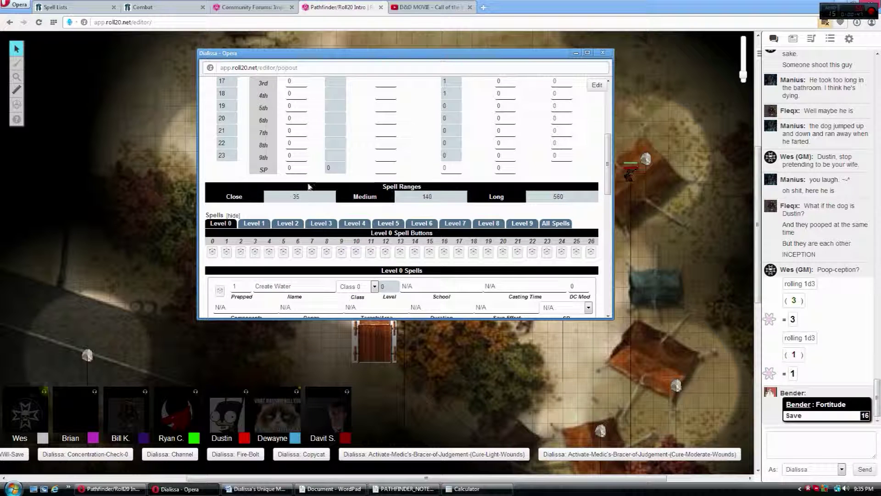
{"action": "left_click", "coordinate": [290, 224]}
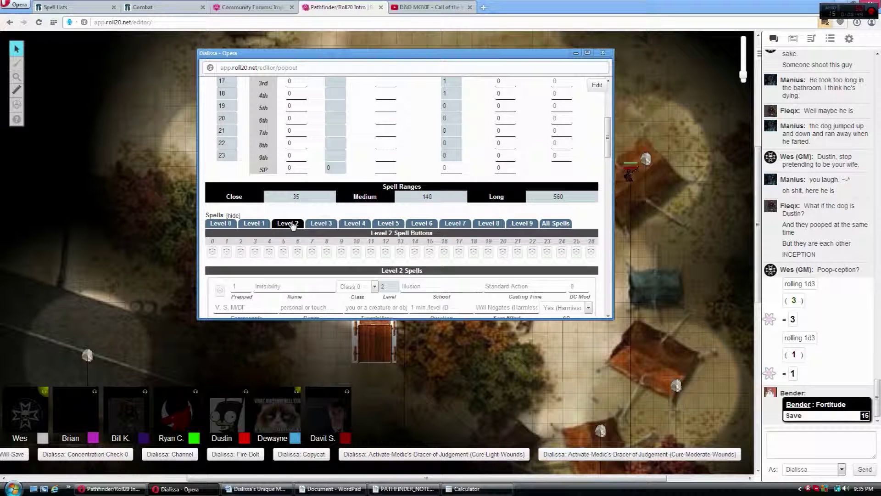
{"action": "scroll", "coordinate": [296, 210], "scroll_direction": "down", "scroll_amount": 3}
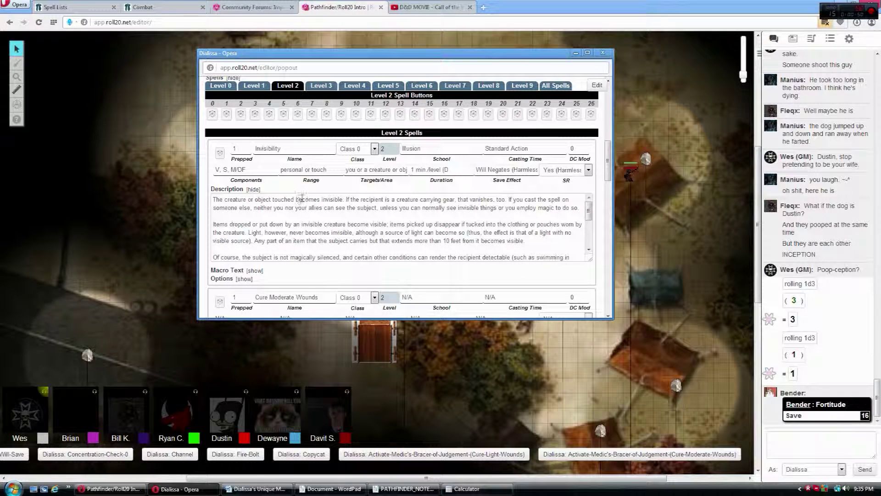
{"action": "scroll", "coordinate": [304, 200], "scroll_direction": "down", "scroll_amount": 3}
{"action": "scroll", "coordinate": [303, 207], "scroll_direction": "down", "scroll_amount": 3}
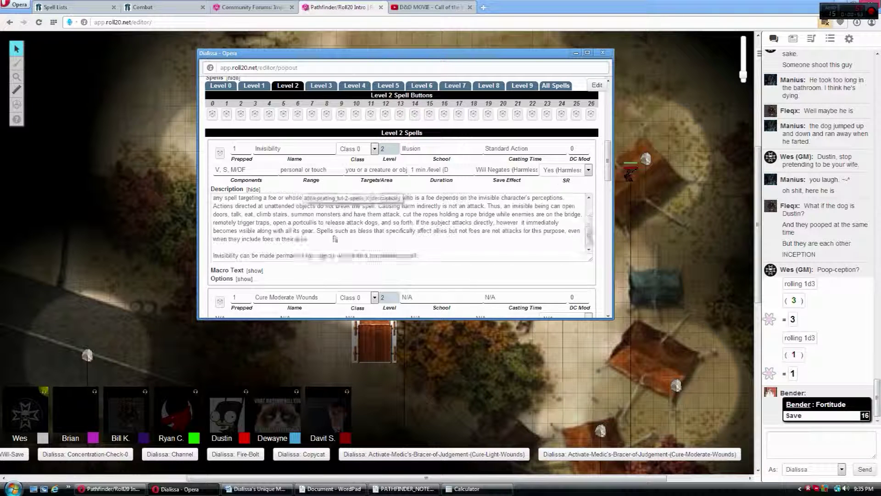
{"action": "scroll", "coordinate": [309, 234], "scroll_direction": "down", "scroll_amount": 2}
{"action": "scroll", "coordinate": [311, 237], "scroll_direction": "down", "scroll_amount": 2}
{"action": "scroll", "coordinate": [311, 228], "scroll_direction": "down", "scroll_amount": 2}
{"action": "scroll", "coordinate": [306, 213], "scroll_direction": "down", "scroll_amount": 2}
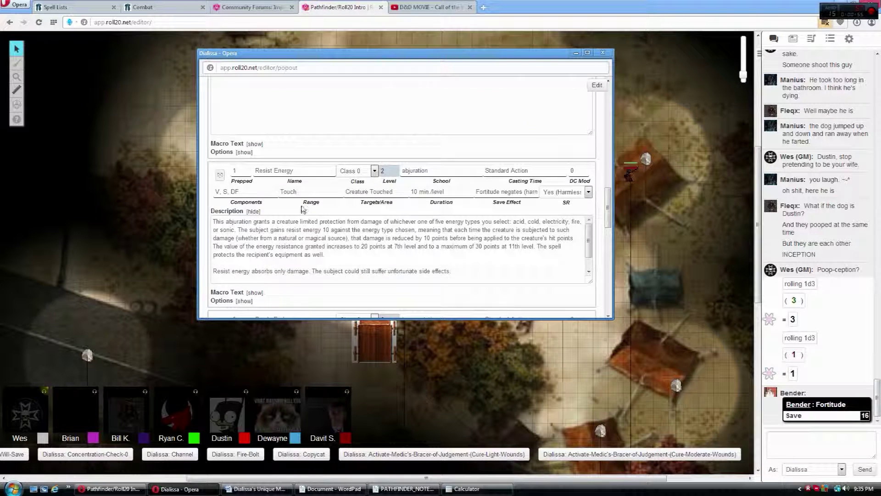
{"action": "scroll", "coordinate": [301, 206], "scroll_direction": "down", "scroll_amount": 2}
{"action": "scroll", "coordinate": [300, 205], "scroll_direction": "down", "scroll_amount": 3}
{"action": "scroll", "coordinate": [301, 205], "scroll_direction": "down", "scroll_amount": 3}
{"action": "scroll", "coordinate": [301, 205], "scroll_direction": "down", "scroll_amount": 3}
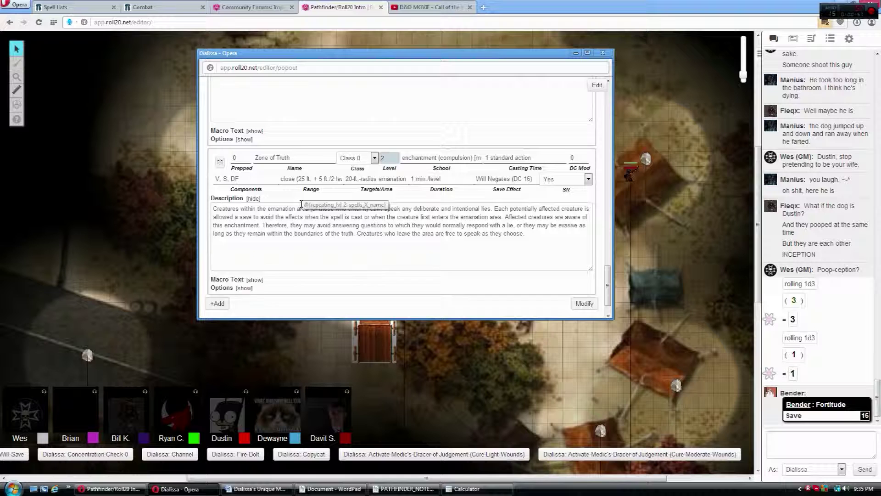
{"action": "scroll", "coordinate": [300, 205], "scroll_direction": "down", "scroll_amount": 3}
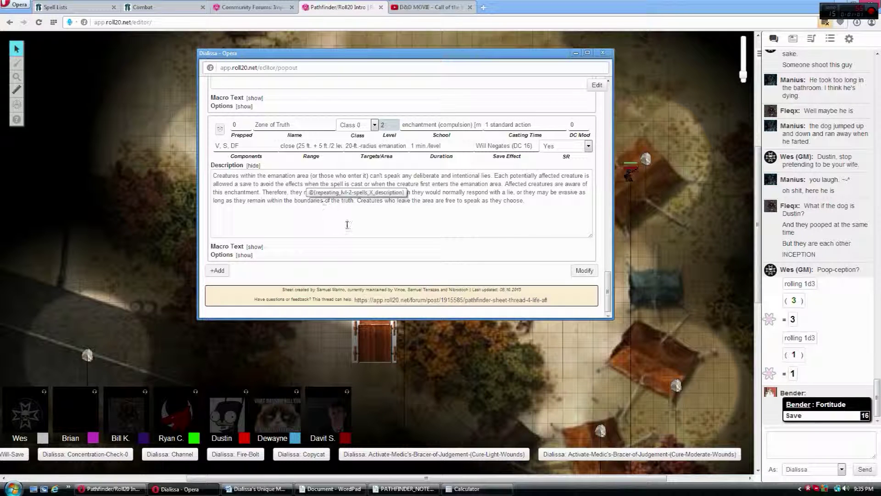
{"action": "left_click", "coordinate": [218, 271]}
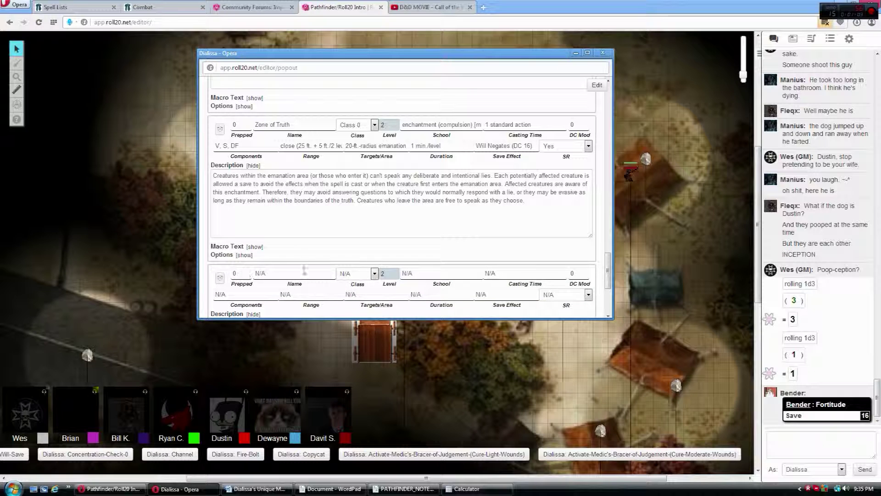
{"action": "double_click", "coordinate": [297, 272]}
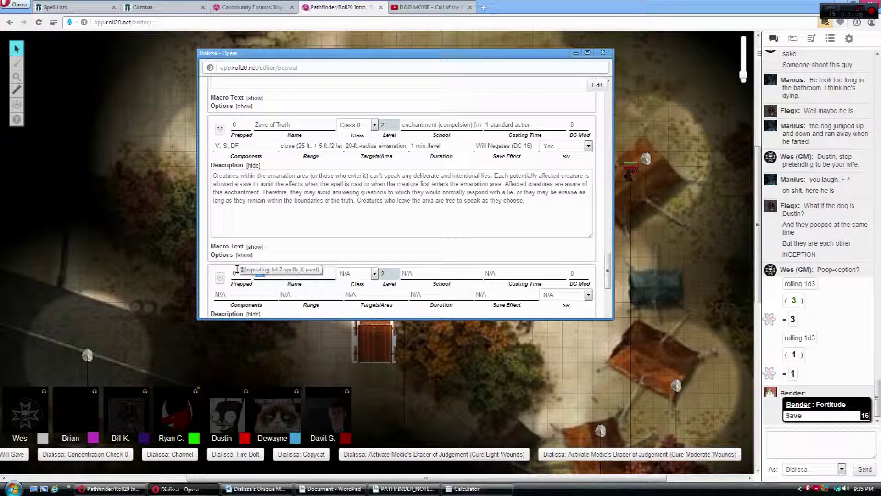
{"action": "left_click", "coordinate": [55, 7]}
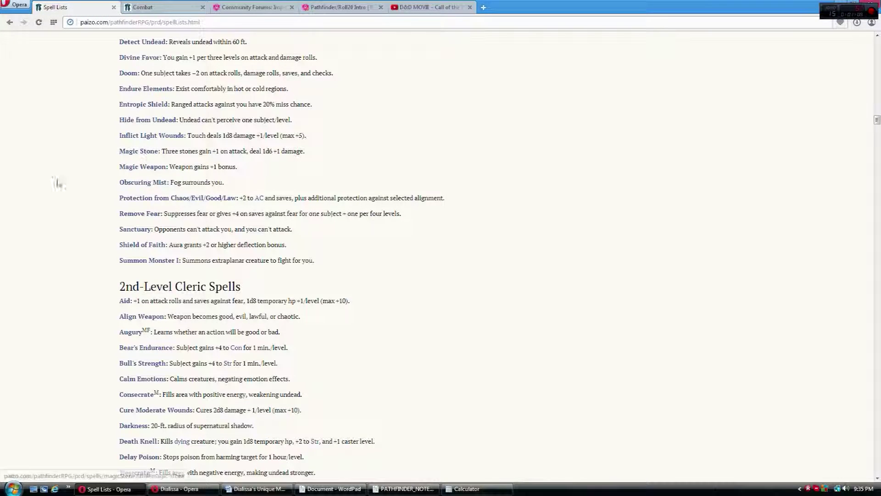
{"action": "scroll", "coordinate": [58, 183], "scroll_direction": "down", "scroll_amount": 5}
{"action": "scroll", "coordinate": [76, 196], "scroll_direction": "down", "scroll_amount": 3}
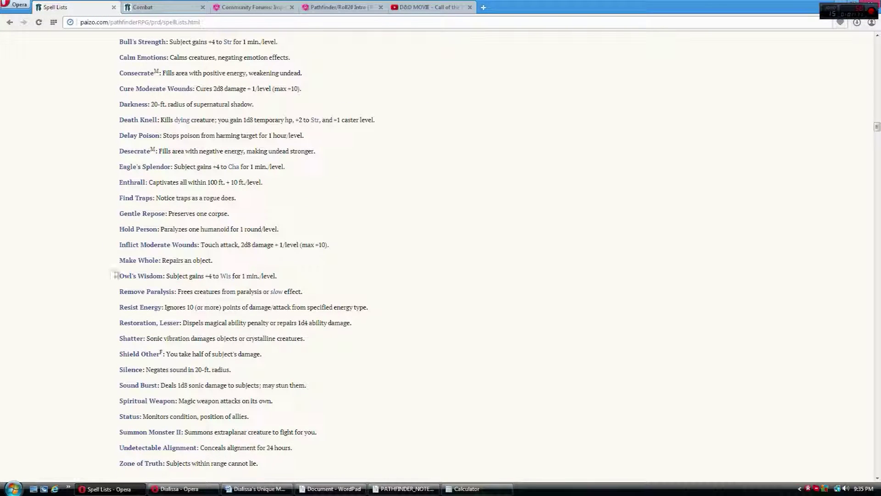
Open the Remove Paralysis spell page with Dialissa's spell sheet shown on top.
{"action": "left_click", "coordinate": [145, 291]}
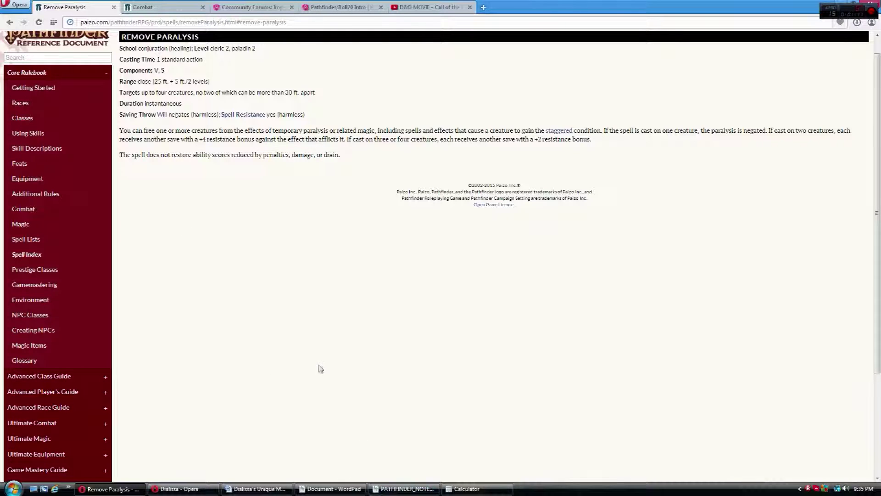
{"action": "left_click", "coordinate": [337, 7]}
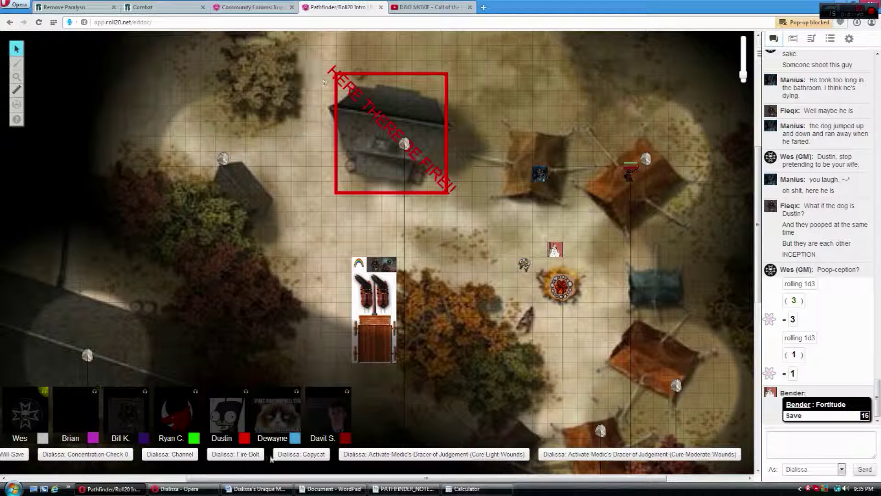
{"action": "left_click", "coordinate": [72, 7]}
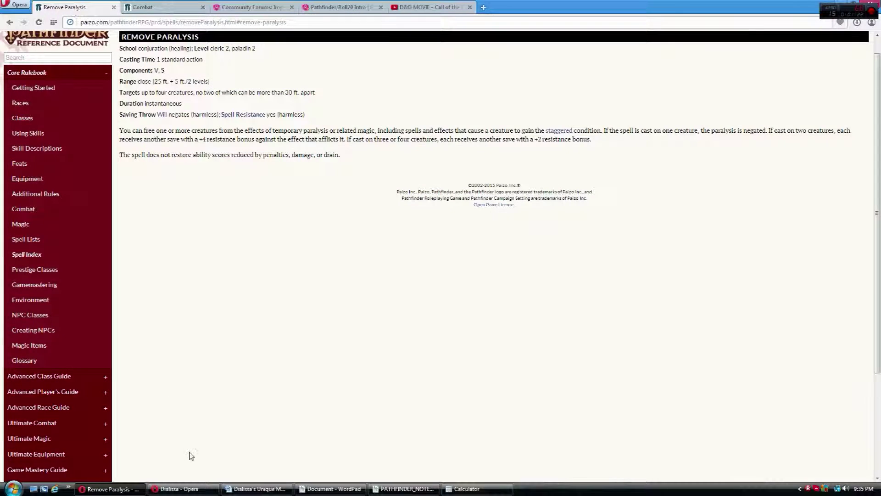
{"action": "left_click", "coordinate": [179, 488]}
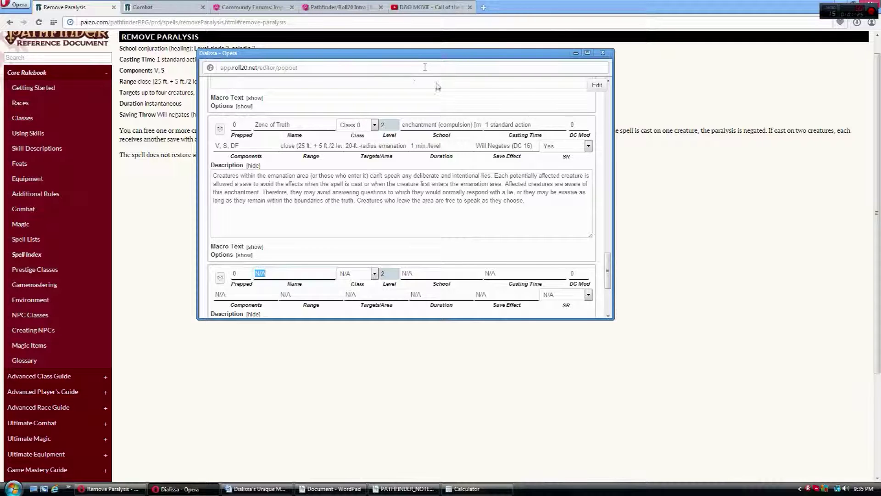
Mark Remove Paralysis as prepared, unprepare Bull's Strength, and assign Remove Paralysis to Class 0.
{"action": "left_click_drag", "start_coordinate": [400, 54], "coordinate": [596, 90]}
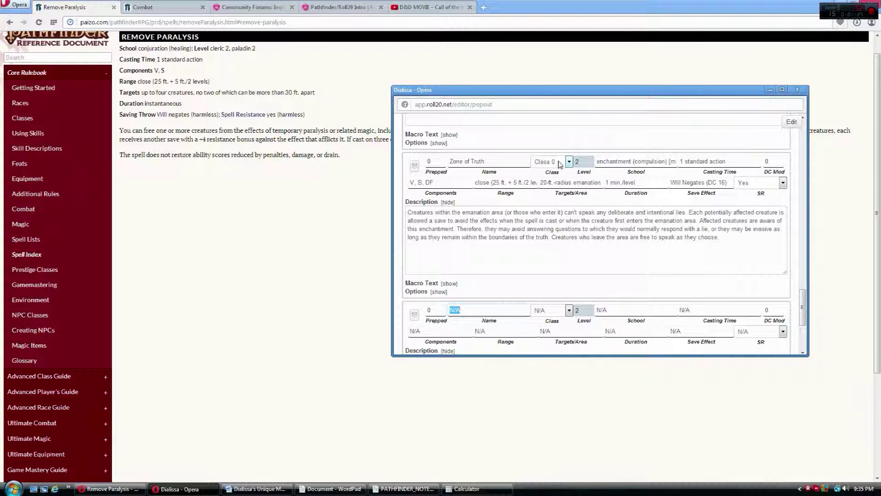
{"action": "type", "text": "Remove Paralysis"}
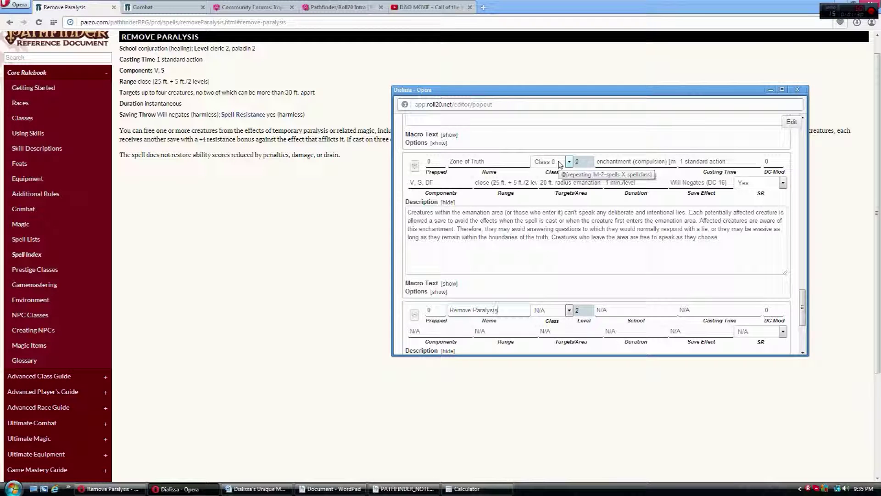
{"action": "left_click", "coordinate": [440, 310]}
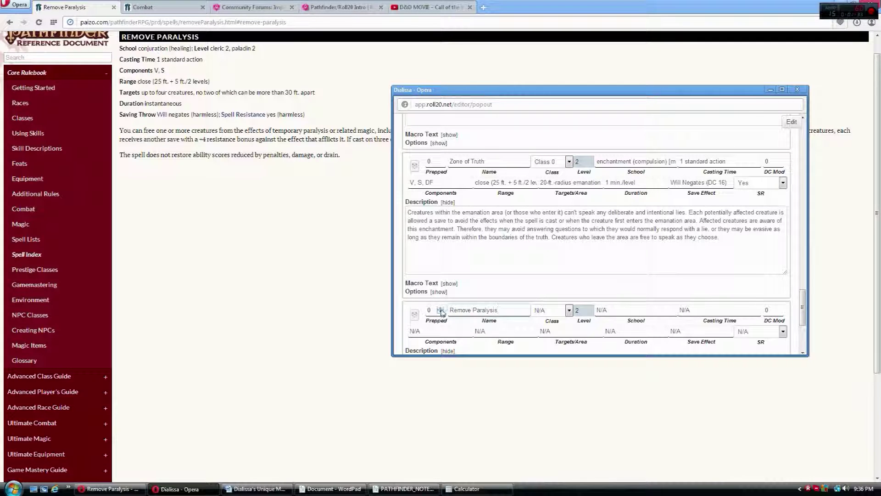
{"action": "scroll", "coordinate": [478, 265], "scroll_direction": "up", "scroll_amount": 3}
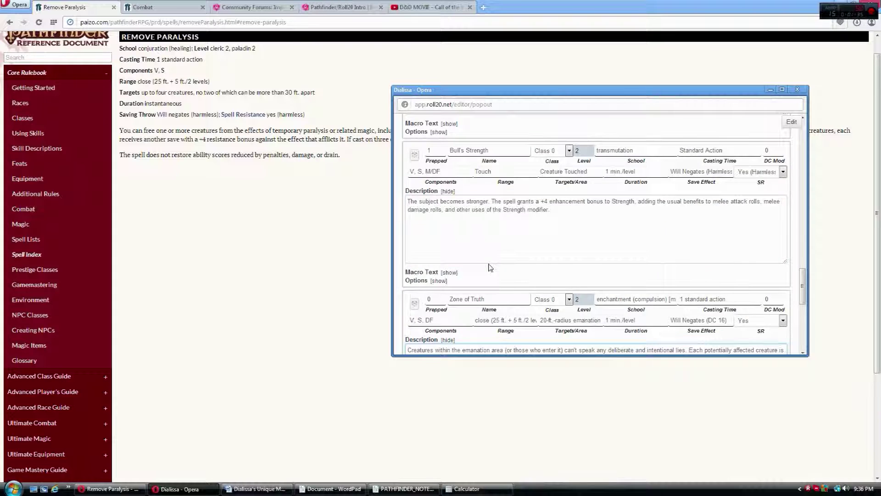
{"action": "scroll", "coordinate": [488, 268], "scroll_direction": "up", "scroll_amount": 2}
{"action": "left_click", "coordinate": [443, 245]}
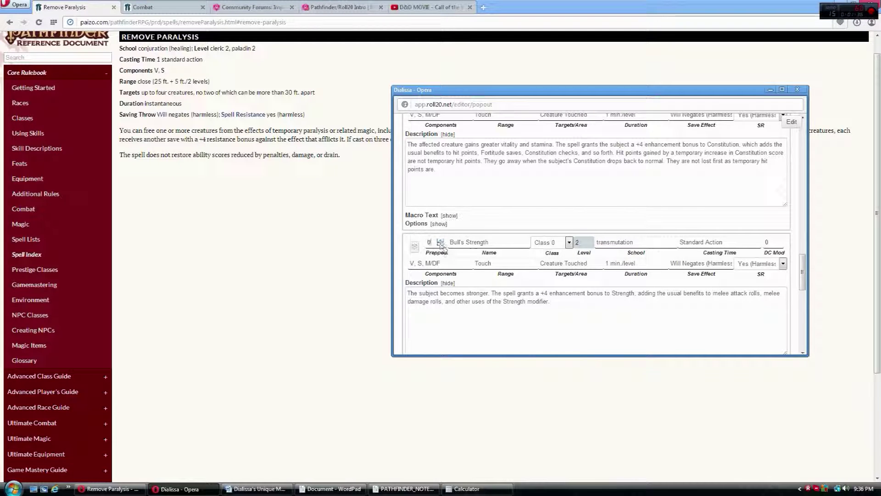
{"action": "scroll", "coordinate": [474, 322], "scroll_direction": "up", "scroll_amount": 2}
{"action": "scroll", "coordinate": [474, 322], "scroll_direction": "up", "scroll_amount": 3}
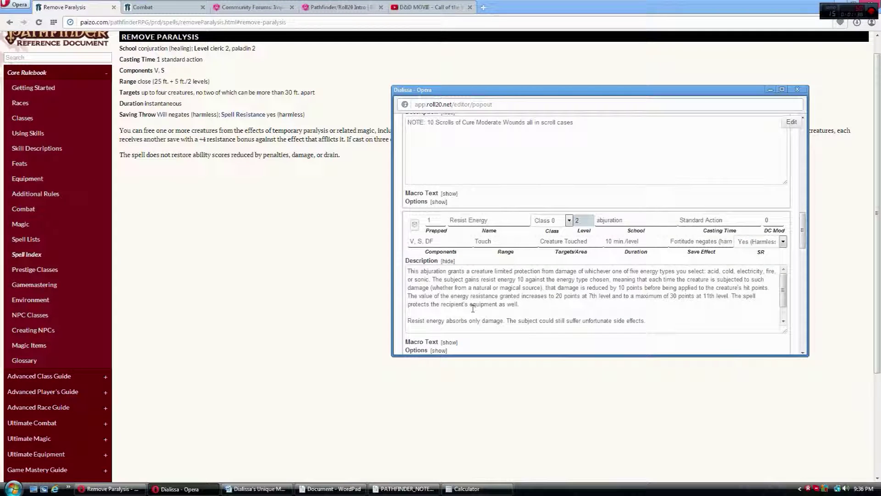
{"action": "scroll", "coordinate": [462, 300], "scroll_direction": "up", "scroll_amount": 3}
{"action": "scroll", "coordinate": [463, 293], "scroll_direction": "up", "scroll_amount": 3}
{"action": "scroll", "coordinate": [468, 297], "scroll_direction": "down", "scroll_amount": 3}
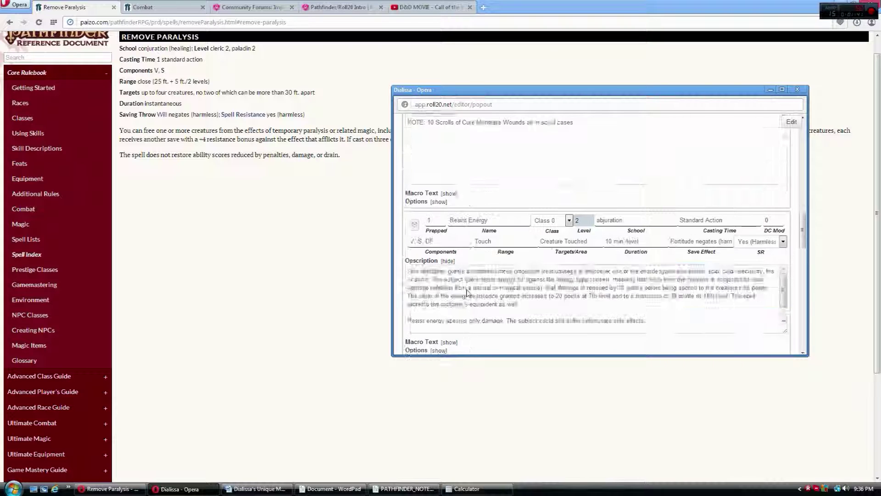
{"action": "scroll", "coordinate": [468, 297], "scroll_direction": "down", "scroll_amount": 3}
{"action": "scroll", "coordinate": [468, 296], "scroll_direction": "down", "scroll_amount": 3}
{"action": "scroll", "coordinate": [467, 292], "scroll_direction": "down", "scroll_amount": 3}
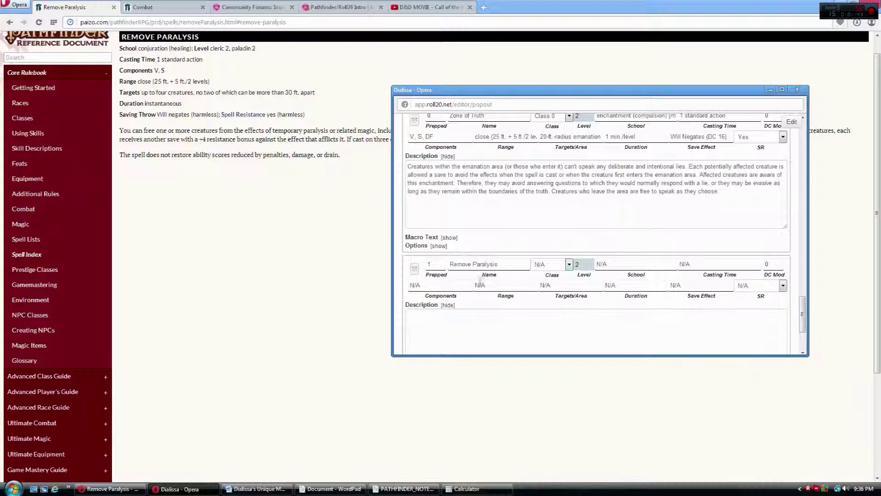
{"action": "left_click", "coordinate": [568, 265]}
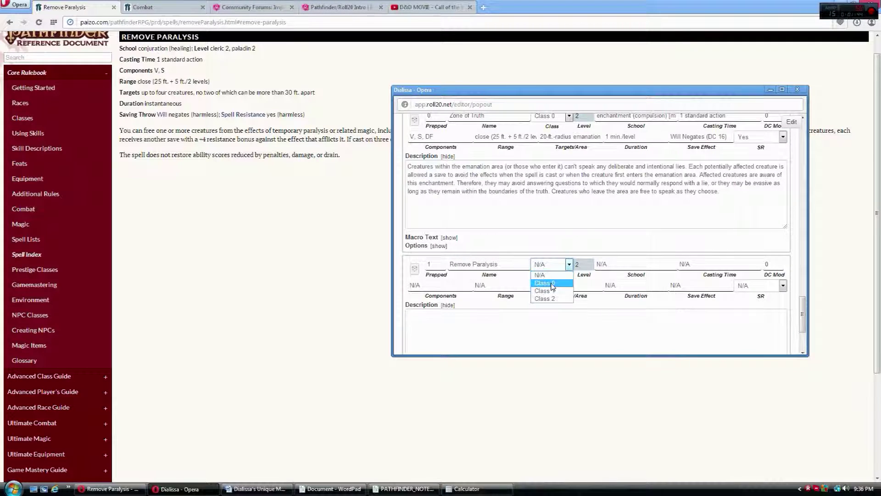
{"action": "left_click", "coordinate": [552, 285]}
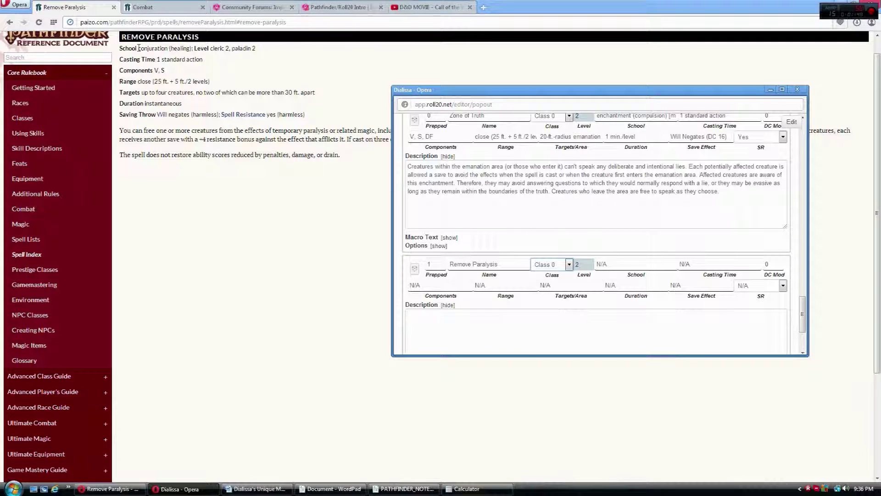
Copy the school 'conjuration (healing)' from the reference page into the spell's School field.
{"action": "left_click_drag", "start_coordinate": [138, 48], "coordinate": [186, 48]}
{"action": "right_click", "coordinate": [190, 48]}
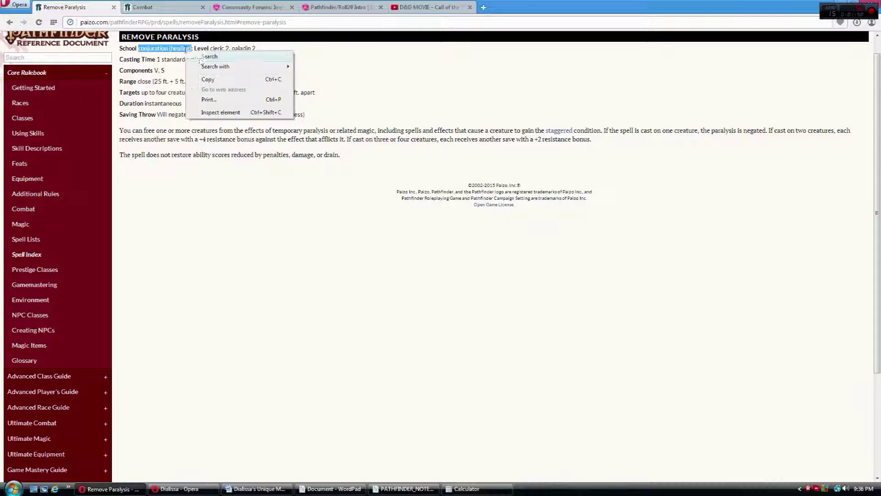
{"action": "left_click", "coordinate": [216, 84]}
{"action": "left_click", "coordinate": [204, 176]}
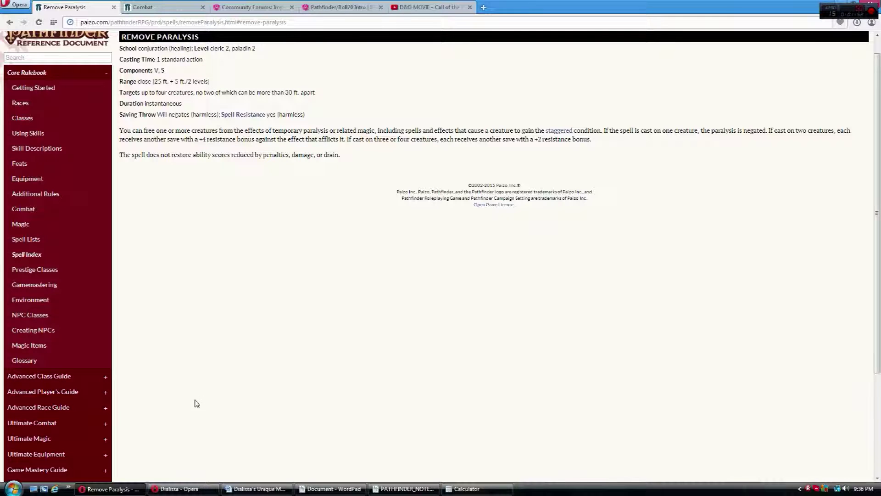
{"action": "left_click", "coordinate": [179, 489]}
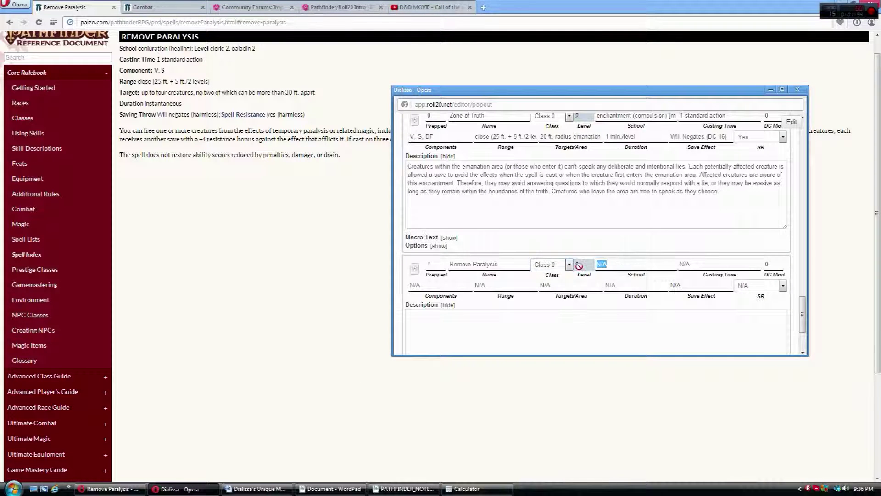
{"action": "key", "text": "ctrl+v"}
Replace the Casting Time placeholder with '1 standard action' copied from the reference page.
{"action": "left_click_drag", "start_coordinate": [158, 60], "coordinate": [206, 59]}
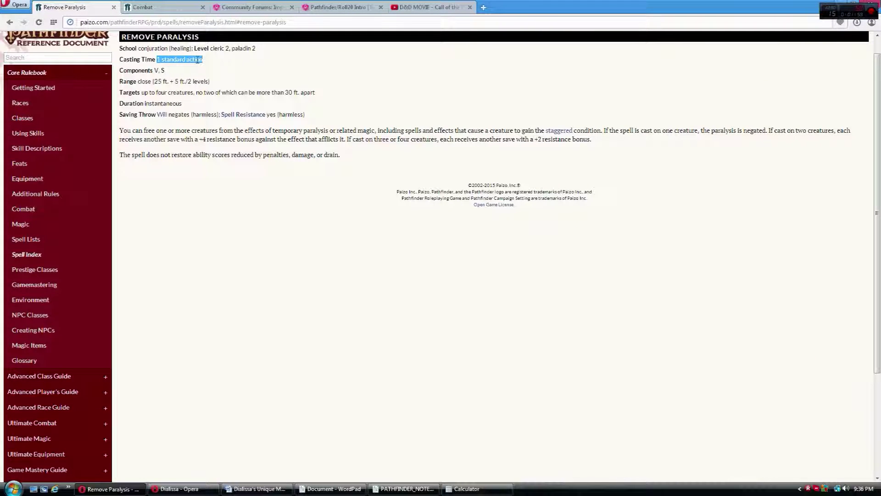
{"action": "right_click", "coordinate": [200, 60]}
{"action": "left_click", "coordinate": [224, 82]}
{"action": "left_click", "coordinate": [240, 247]}
{"action": "left_click", "coordinate": [185, 489]}
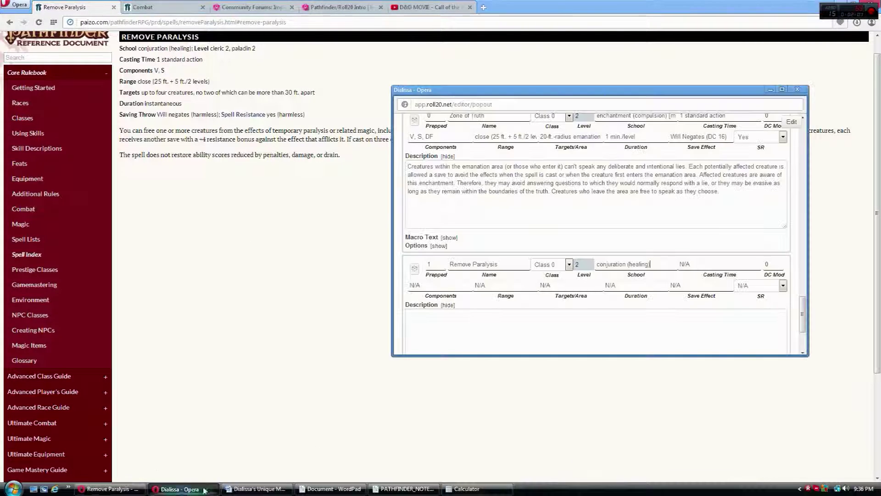
{"action": "double_click", "coordinate": [685, 264]}
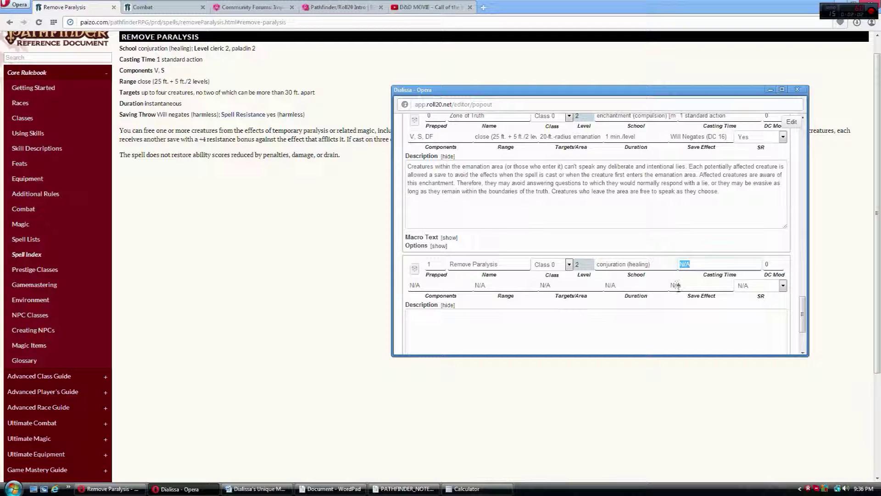
{"action": "key", "text": "ctrl+v"}
Copy 'V, S' from the reference page into the Remove Paralysis Components field.
{"action": "double_click", "coordinate": [160, 71]}
{"action": "right_click", "coordinate": [163, 71]}
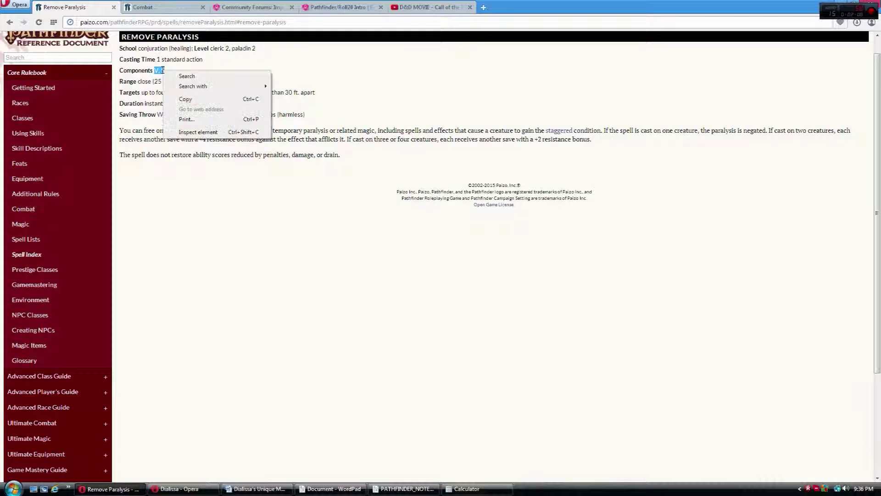
{"action": "left_click", "coordinate": [186, 100]}
{"action": "left_click", "coordinate": [175, 489]}
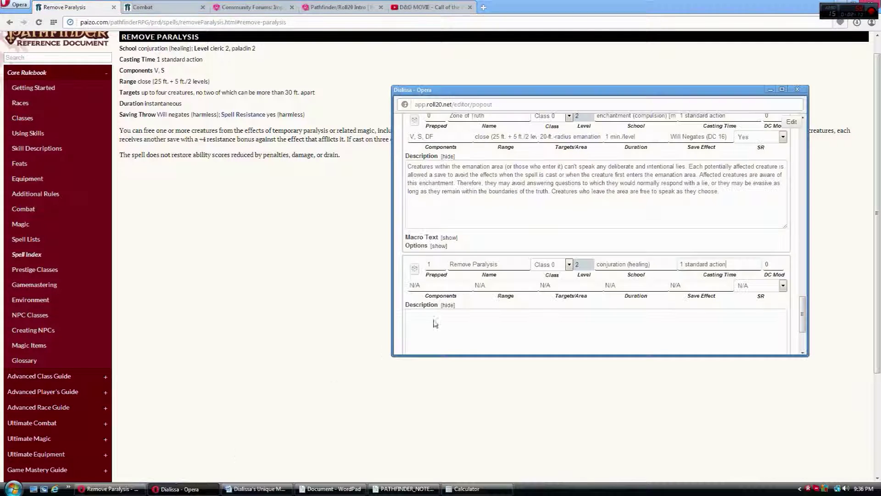
{"action": "left_click", "coordinate": [415, 285]}
{"action": "key", "text": "ctrl+v"}
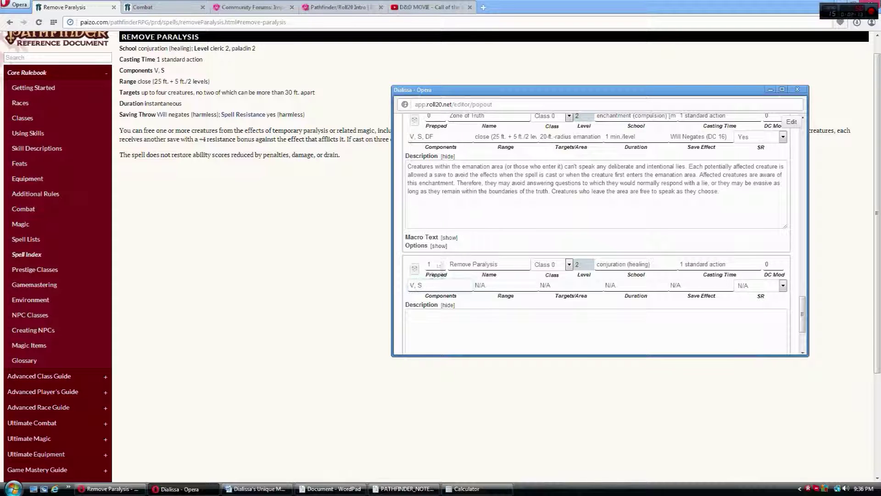
Copy the spell's full Range text and go back to the Spell Index.
{"action": "left_click_drag", "start_coordinate": [139, 81], "coordinate": [207, 82]}
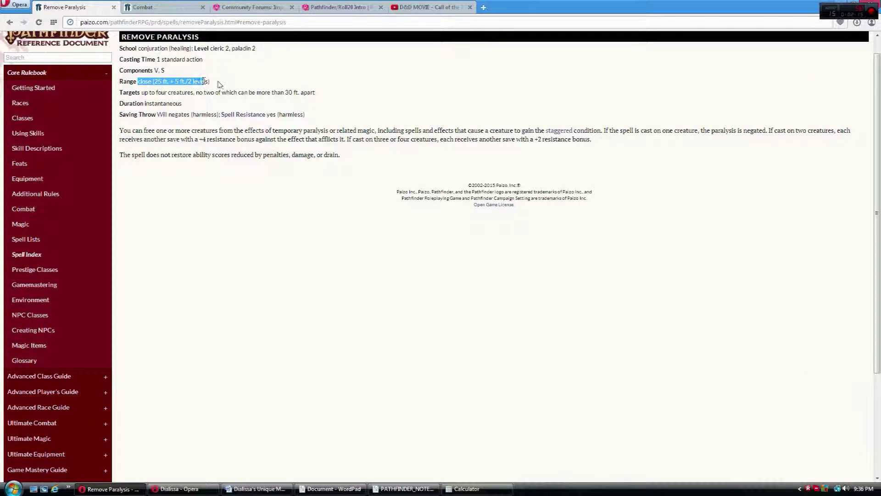
{"action": "left_click", "coordinate": [220, 83]}
{"action": "left_click_drag", "start_coordinate": [136, 82], "coordinate": [211, 82]}
{"action": "key", "text": "ctrl+c"}
{"action": "key", "text": "alt+Left"}
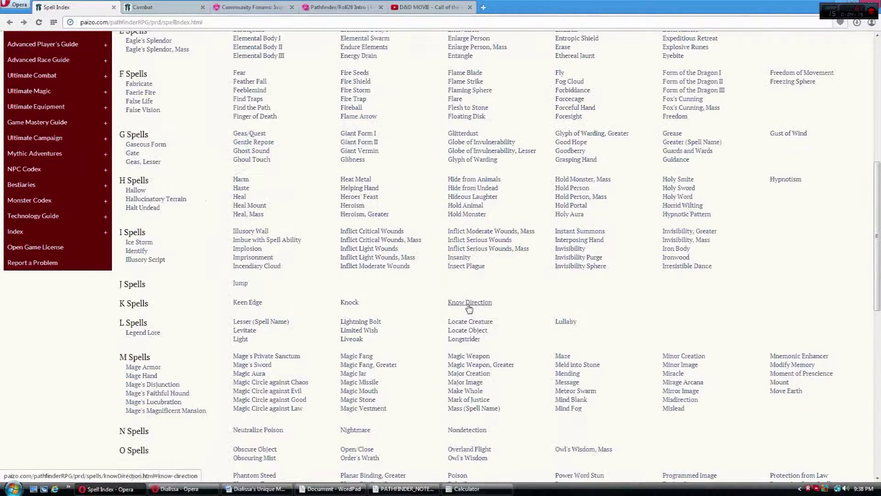
{"action": "scroll", "coordinate": [470, 308], "scroll_direction": "up", "scroll_amount": 5}
{"action": "scroll", "coordinate": [471, 308], "scroll_direction": "up", "scroll_amount": 3}
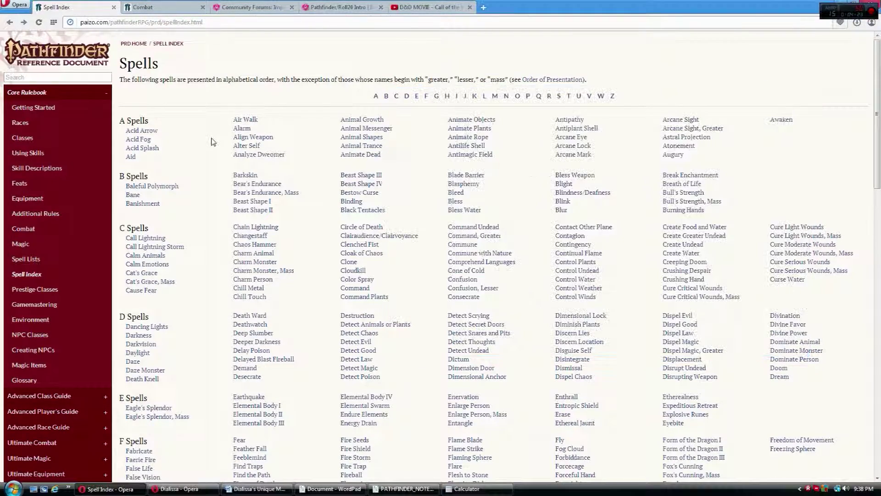
{"action": "scroll", "coordinate": [212, 141], "scroll_direction": "down", "scroll_amount": 8}
{"action": "scroll", "coordinate": [213, 142], "scroll_direction": "down", "scroll_amount": 4}
{"action": "scroll", "coordinate": [579, 296], "scroll_direction": "down", "scroll_amount": 2}
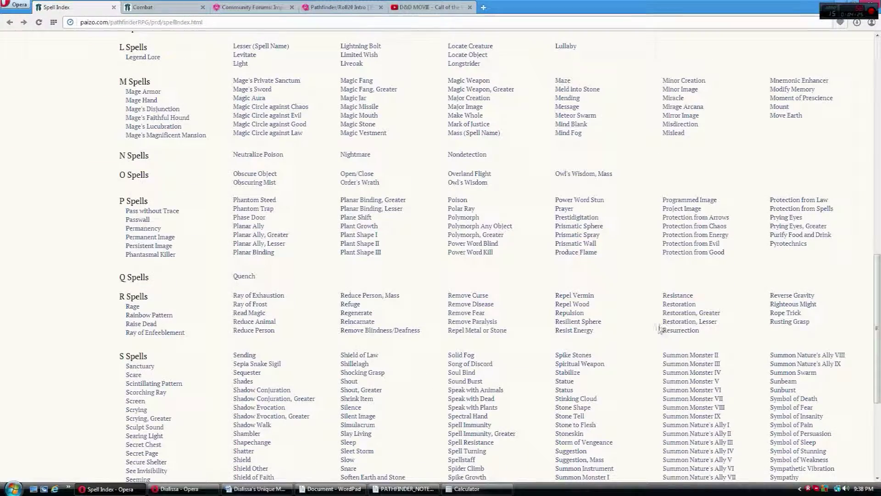
Read the Restoration spell page's Lesser Restoration section, then return to the Roll20 game.
{"action": "left_click", "coordinate": [680, 331]}
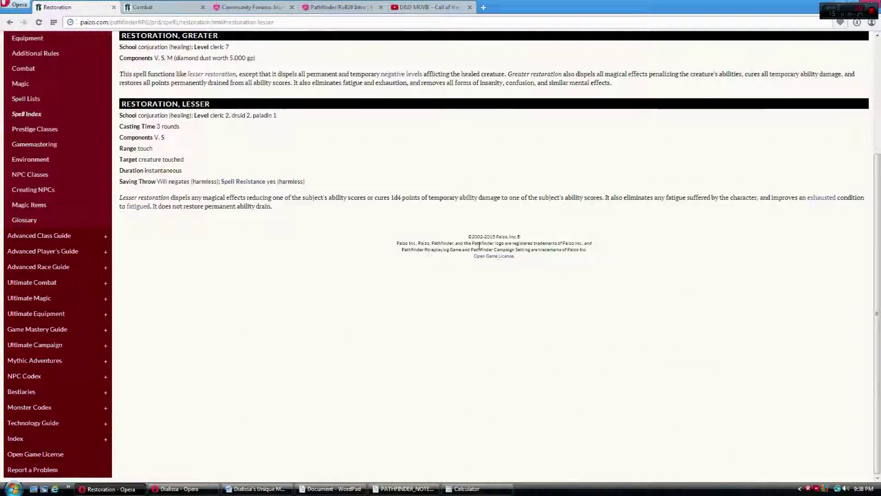
{"action": "scroll", "coordinate": [479, 247], "scroll_direction": "up", "scroll_amount": 2}
{"action": "scroll", "coordinate": [454, 255], "scroll_direction": "up", "scroll_amount": 3}
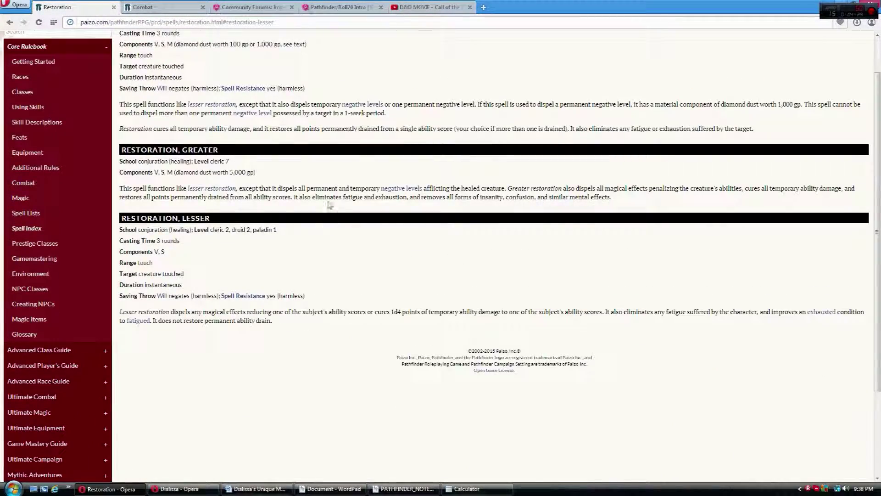
{"action": "scroll", "coordinate": [330, 205], "scroll_direction": "up", "scroll_amount": 2}
{"action": "scroll", "coordinate": [349, 222], "scroll_direction": "down", "scroll_amount": 2}
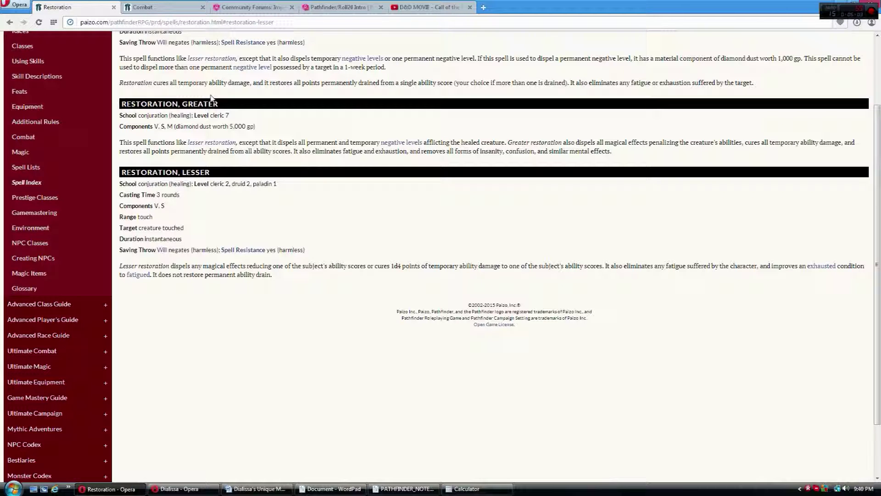
{"action": "left_click", "coordinate": [338, 7]}
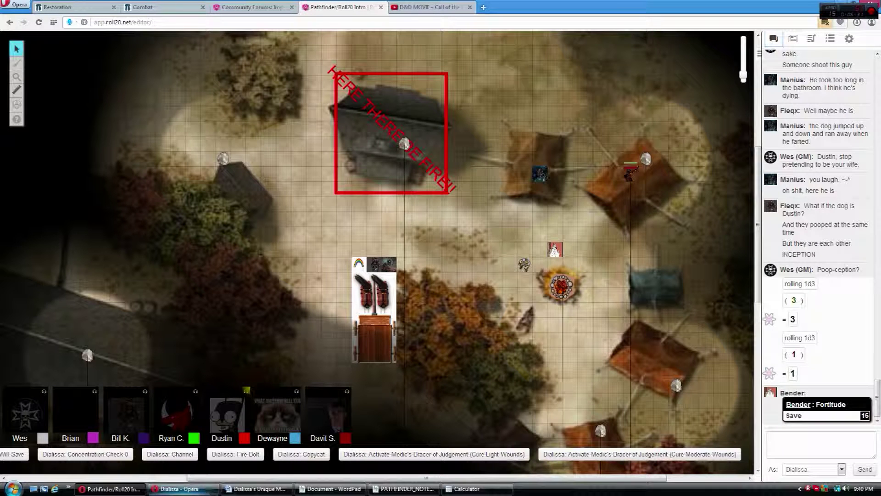
Set Remove Paralysis's Prepped count to 0 on Dialissa's sheet, then show the map.
{"action": "left_click", "coordinate": [178, 488]}
{"action": "scroll", "coordinate": [497, 269], "scroll_direction": "down", "scroll_amount": 3}
{"action": "scroll", "coordinate": [497, 269], "scroll_direction": "up", "scroll_amount": 1}
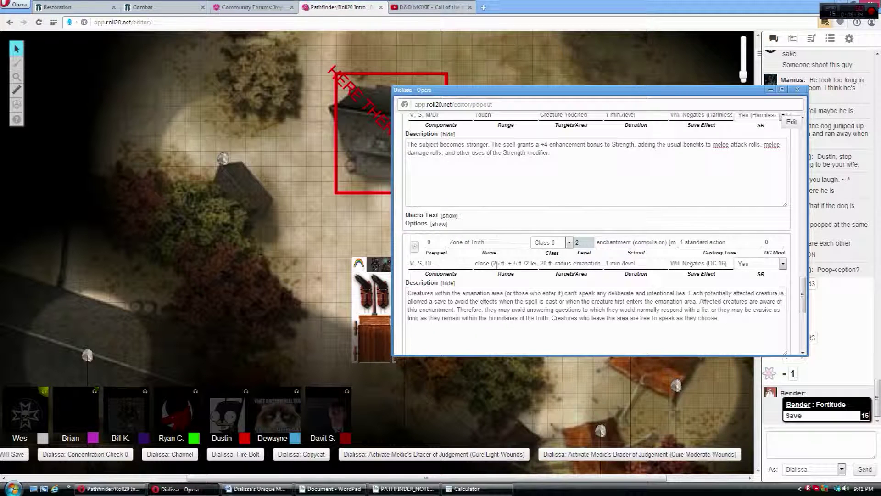
{"action": "scroll", "coordinate": [497, 269], "scroll_direction": "down", "scroll_amount": 1}
{"action": "left_click", "coordinate": [441, 257]}
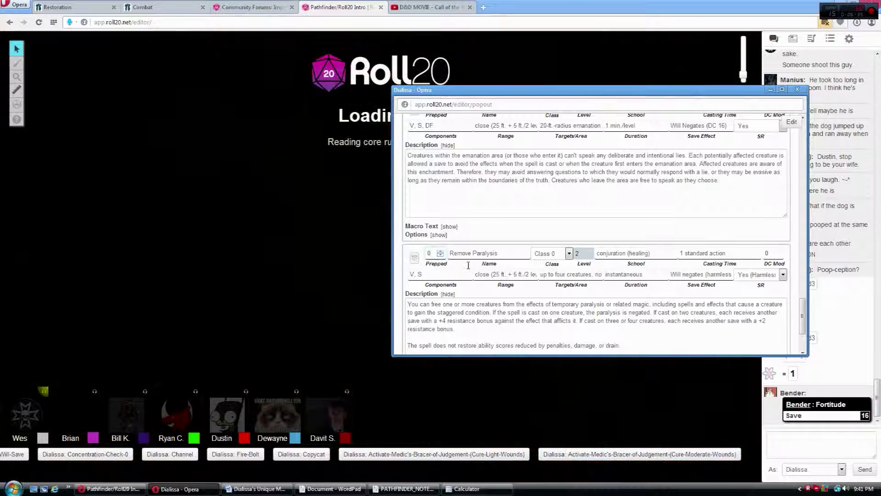
{"action": "scroll", "coordinate": [461, 264], "scroll_direction": "down", "scroll_amount": 1}
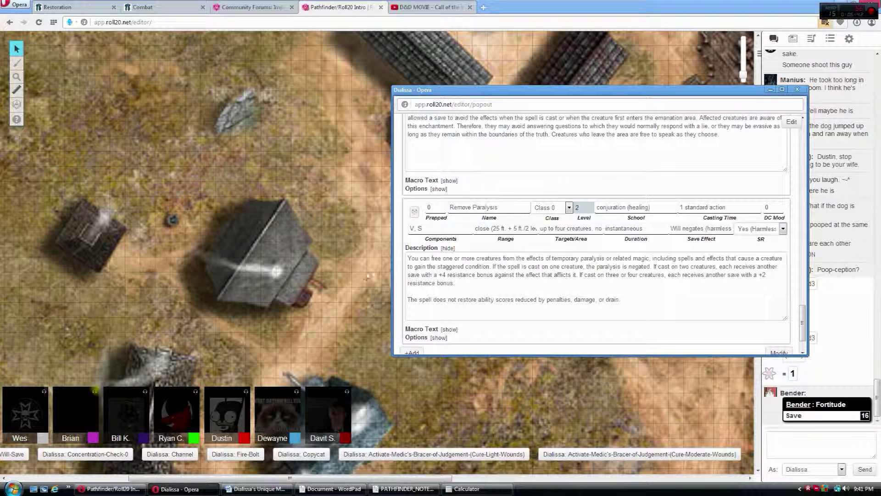
{"action": "left_click", "coordinate": [369, 276]}
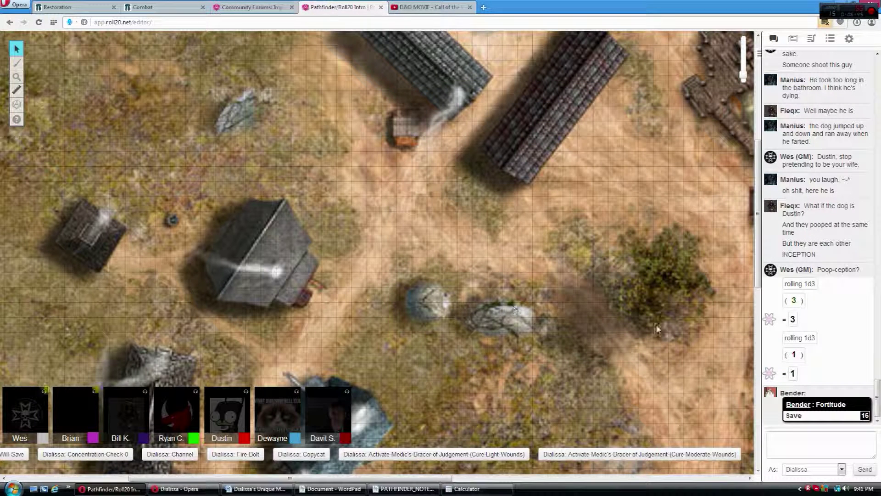
Send '/roll 1d4' in chat, correcting the mistyped die size first.
{"action": "left_click", "coordinate": [803, 443]}
{"action": "type", "text": "/roll 1"}
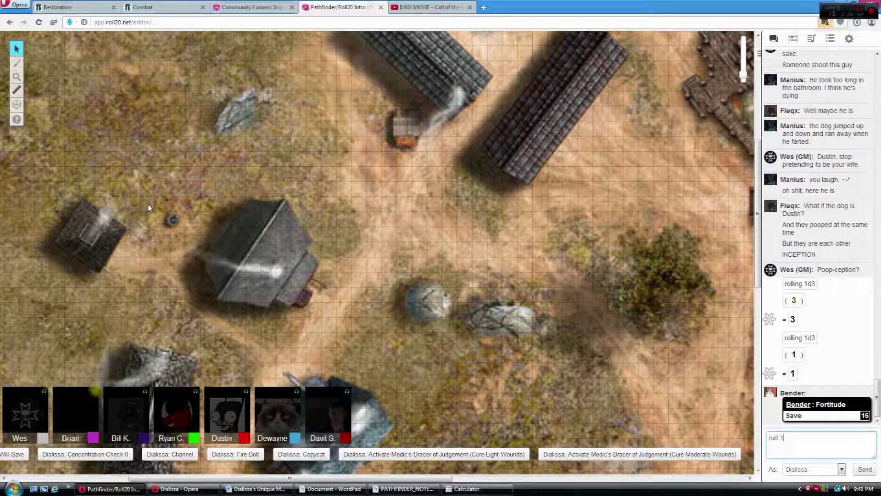
{"action": "type", "text": "d3"}
{"action": "key", "text": "BackSpace"}
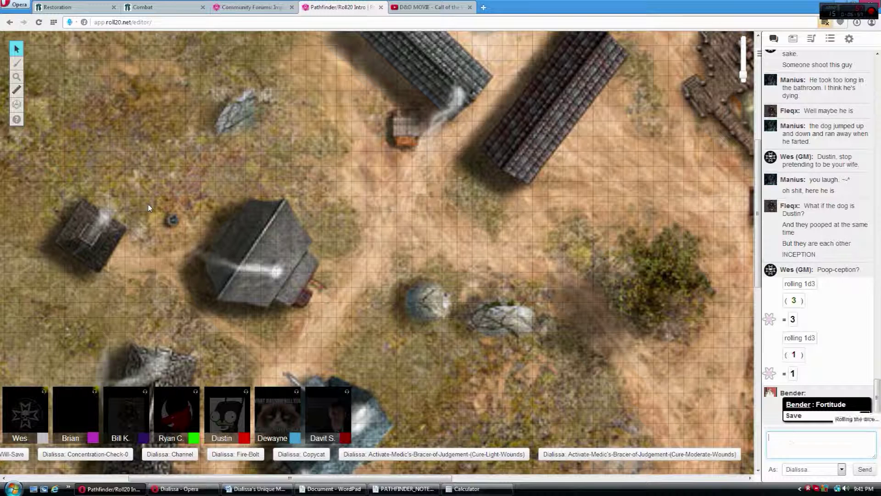
{"action": "key", "text": "Return"}
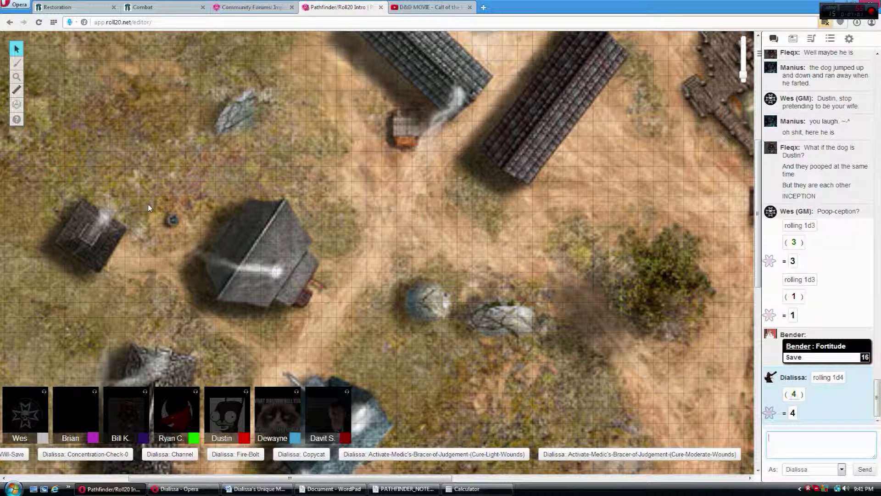
{"action": "scroll", "coordinate": [289, 203], "scroll_direction": "down", "scroll_amount": 3}
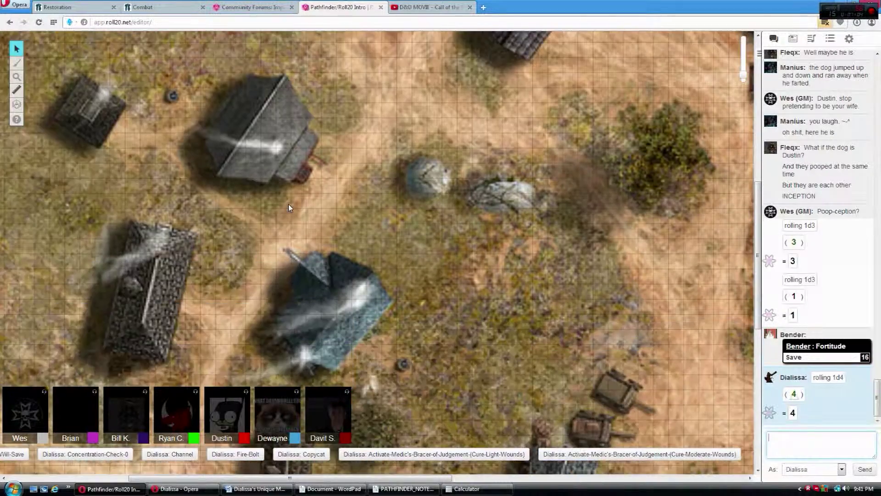
{"action": "scroll", "coordinate": [288, 204], "scroll_direction": "down", "scroll_amount": 3}
{"action": "scroll", "coordinate": [288, 205], "scroll_direction": "down", "scroll_amount": 3}
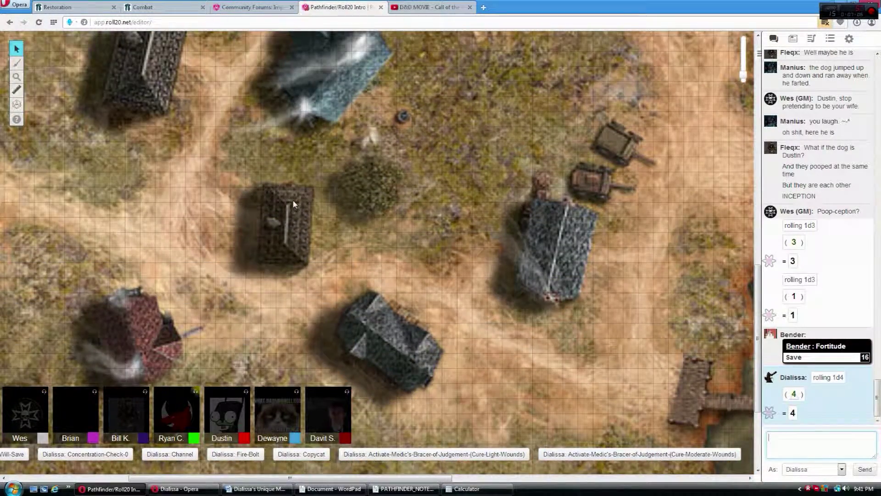
{"action": "scroll", "coordinate": [292, 199], "scroll_direction": "down", "scroll_amount": 3}
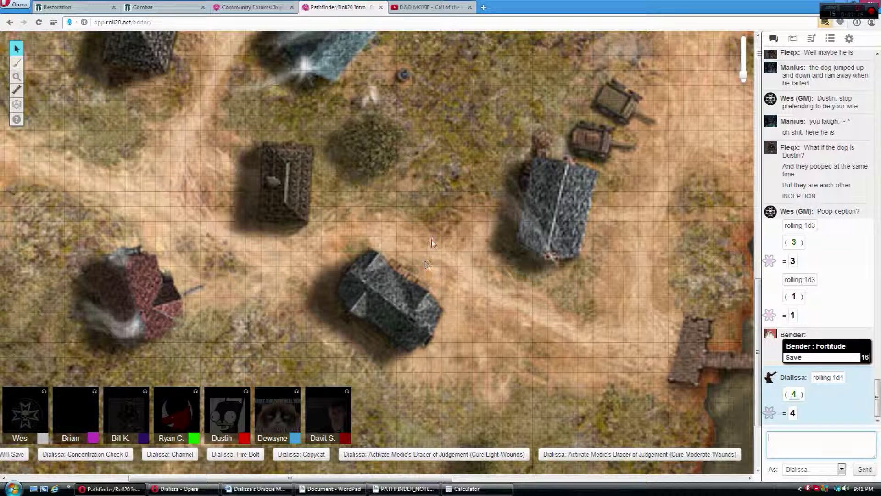
Add a new Lesser Restoration spell row to Dialissa's sheet and clear its old description.
{"action": "left_click", "coordinate": [181, 489]}
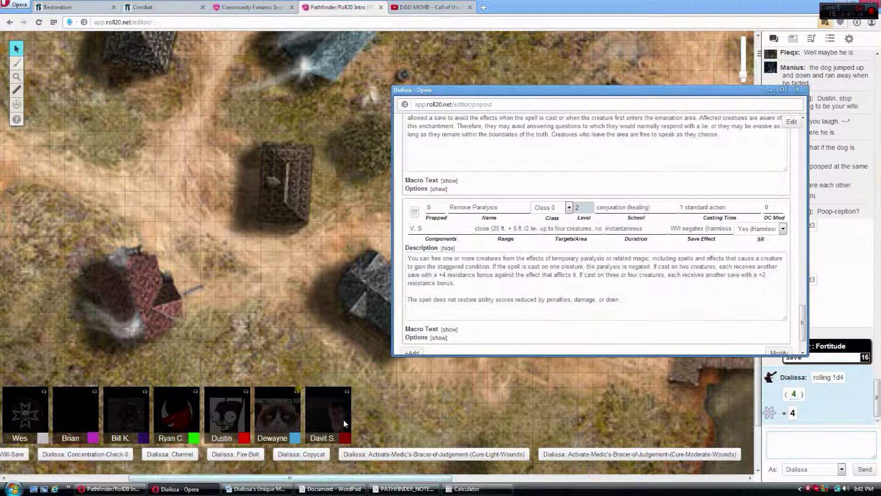
{"action": "scroll", "coordinate": [592, 275], "scroll_direction": "down", "scroll_amount": 2}
{"action": "left_click", "coordinate": [413, 305]}
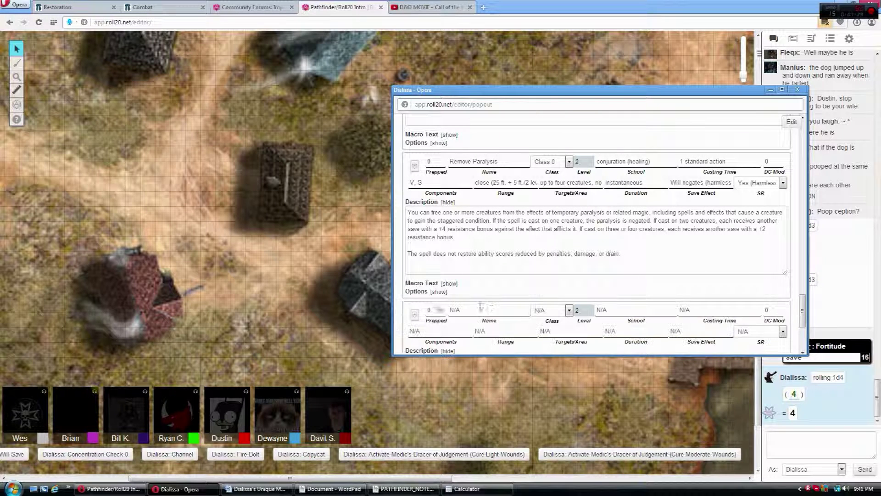
{"action": "left_click", "coordinate": [482, 309]}
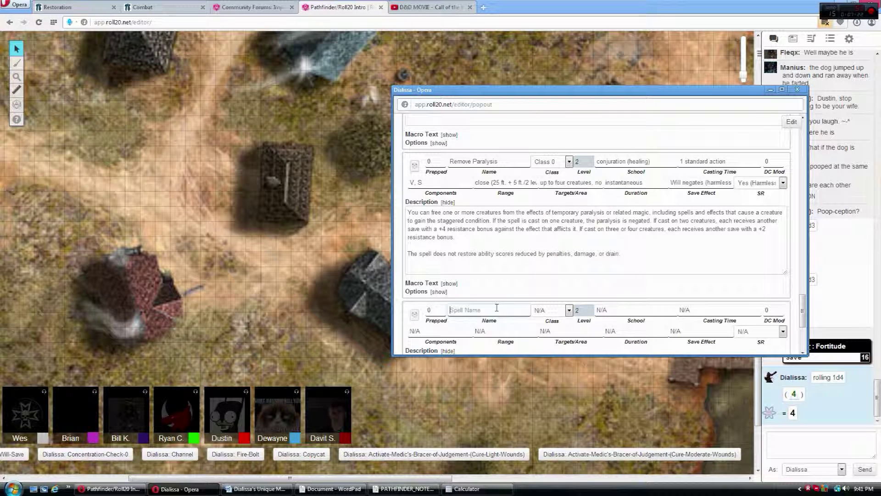
{"action": "type", "text": "Lesser Restor"}
{"action": "type", "text": "ation"}
{"action": "scroll", "coordinate": [470, 293], "scroll_direction": "down", "scroll_amount": 1}
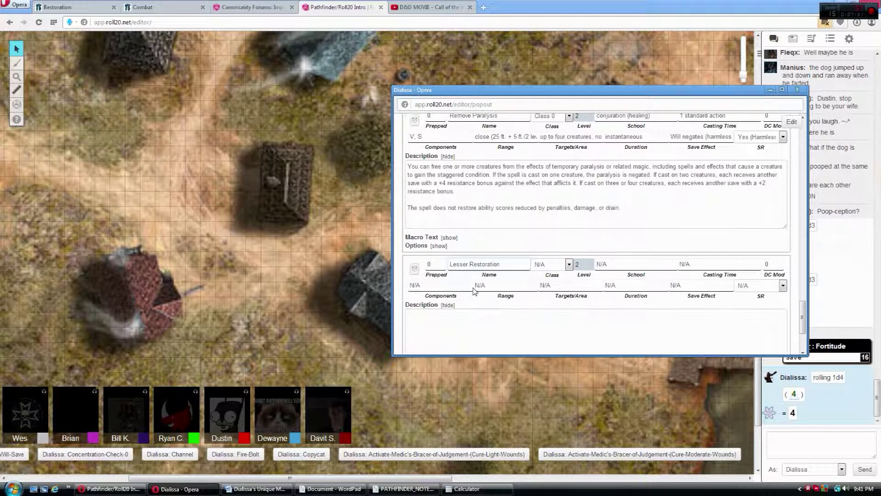
{"action": "left_click", "coordinate": [489, 315]}
{"action": "type", "text": "d4 stat"}
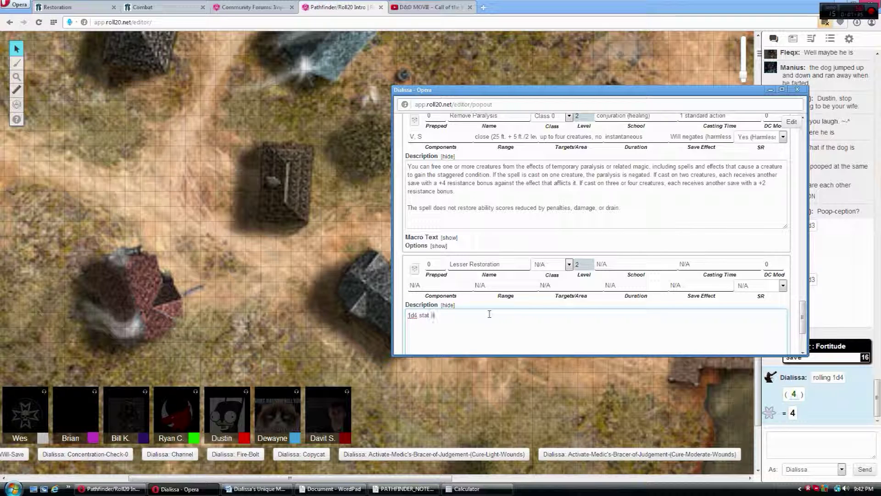
{"action": "key", "text": "BackSpace"}
{"action": "key", "text": "BackSpace"}
{"action": "key", "text": "BackSpace"}
{"action": "type", "text": "Heal 1d4"}
{"action": "type", "text": ","}
{"action": "key", "text": "ctrl+Tab"}
Paste the official Lesser Restoration rules paragraph into the spell's Description field.
{"action": "right_click", "coordinate": [267, 270]}
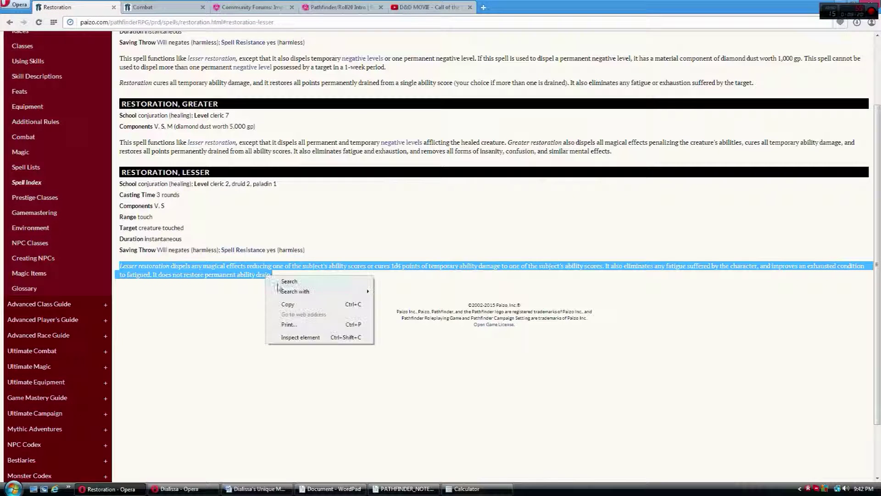
{"action": "left_click", "coordinate": [282, 307]}
{"action": "left_click", "coordinate": [179, 489]}
{"action": "left_click", "coordinate": [474, 328]}
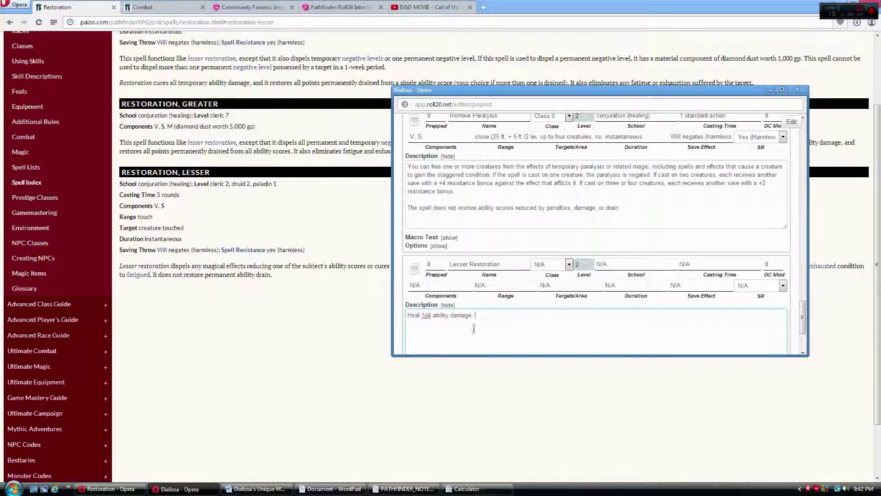
{"action": "type", "text": "ability damage"}
{"action": "double_click", "coordinate": [411, 315]}
{"action": "key", "text": "ctrl+a"}
{"action": "key", "text": "ctrl+v"}
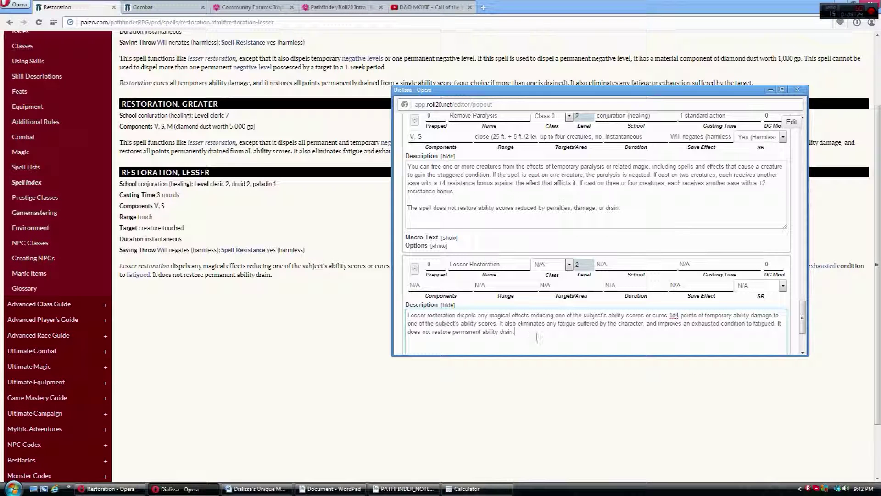
{"action": "left_click", "coordinate": [335, 340]}
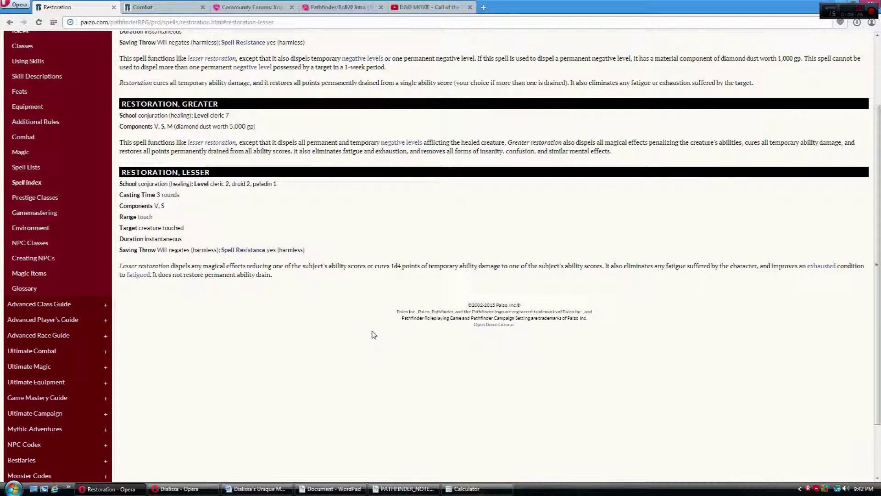
{"action": "scroll", "coordinate": [369, 317], "scroll_direction": "up", "scroll_amount": 5}
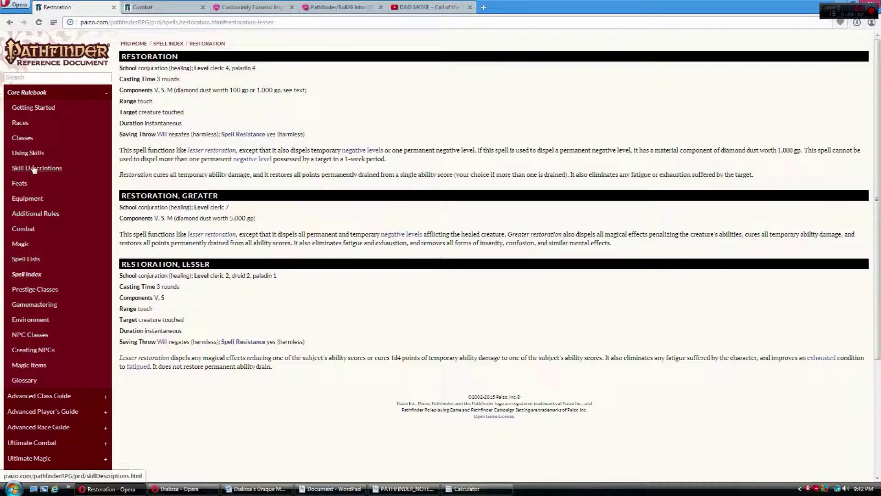
Browse Using Skills and Skill Descriptions to the Heal skill page.
{"action": "left_click", "coordinate": [28, 153]}
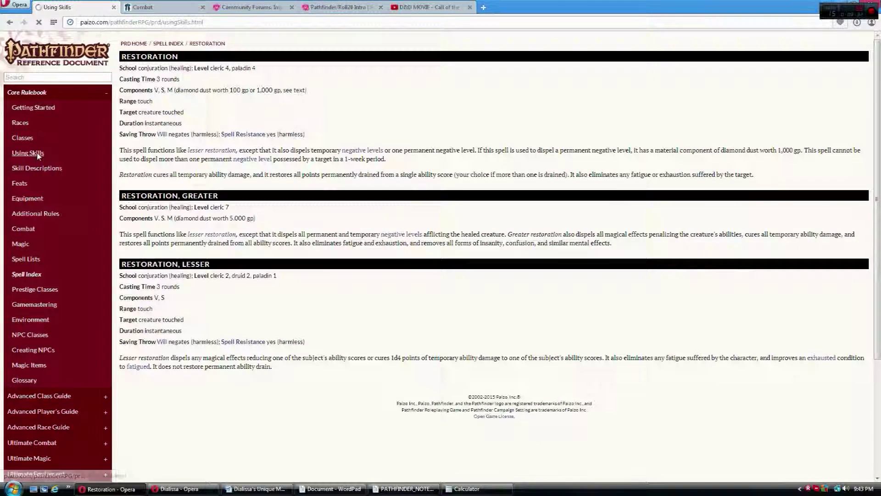
{"action": "scroll", "coordinate": [246, 187], "scroll_direction": "down", "scroll_amount": 5}
{"action": "scroll", "coordinate": [246, 187], "scroll_direction": "up", "scroll_amount": 5}
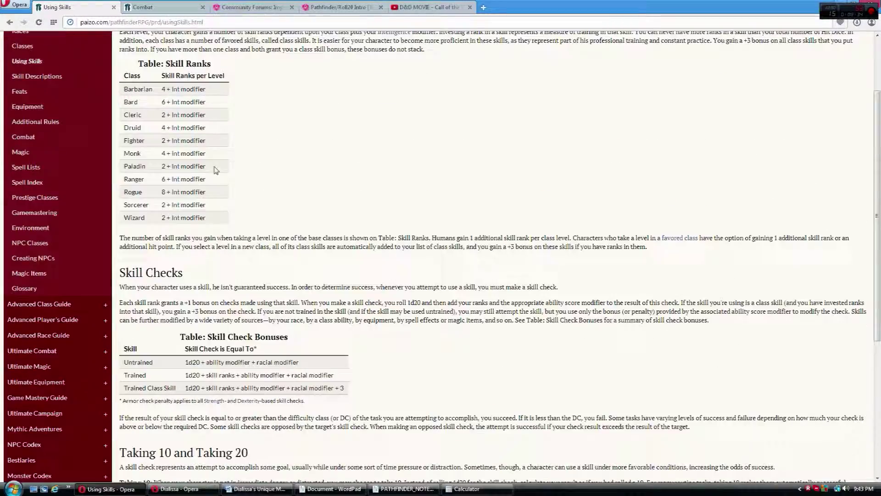
{"action": "left_click", "coordinate": [35, 76]}
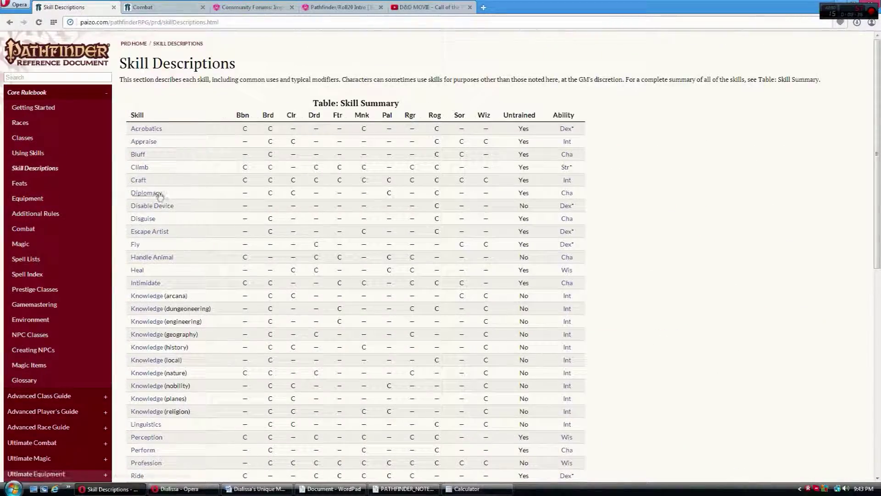
{"action": "left_click", "coordinate": [137, 271]}
{"action": "scroll", "coordinate": [197, 262], "scroll_direction": "down", "scroll_amount": 1}
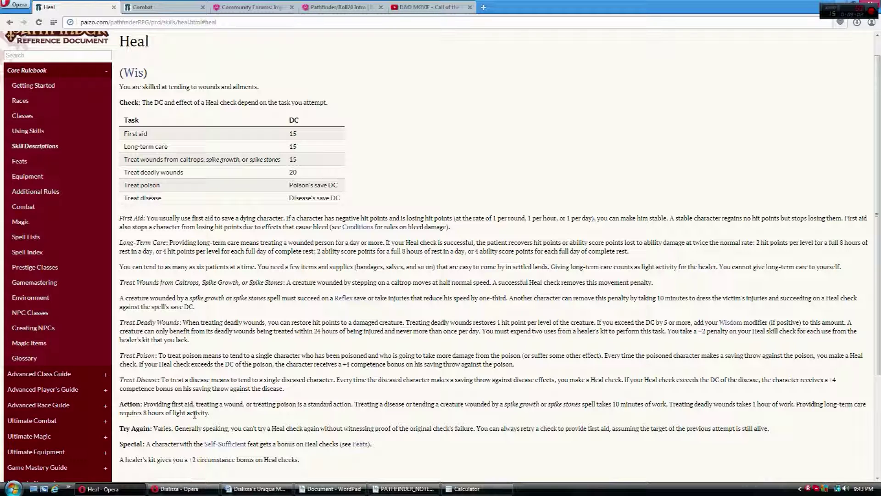
{"action": "left_click", "coordinate": [177, 488]}
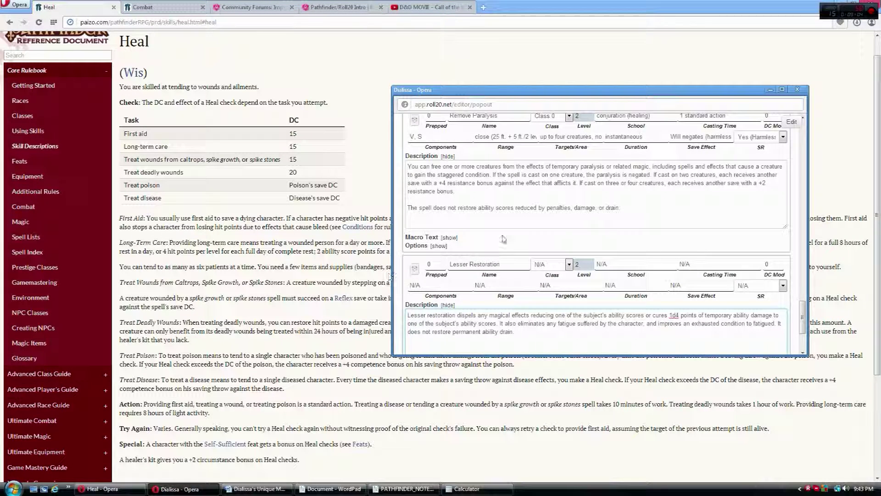
{"action": "left_click_drag", "start_coordinate": [804, 316], "coordinate": [811, 135]}
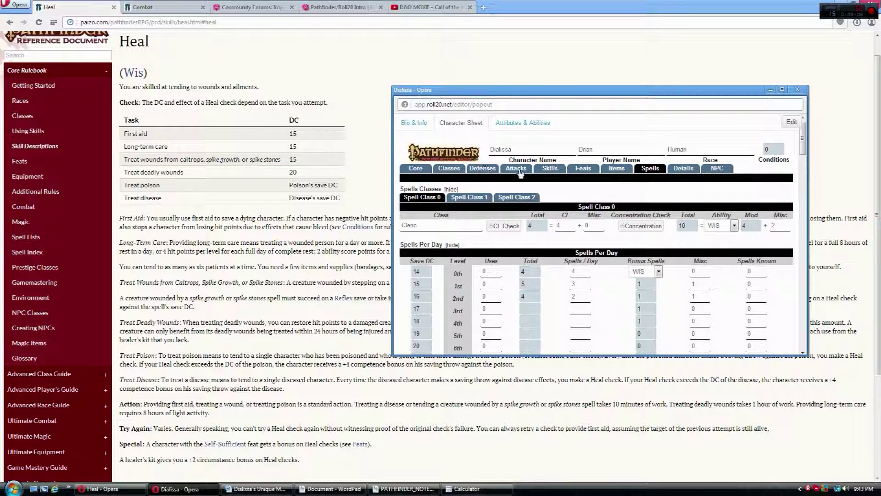
Look over Dialissa's Skills list down to Heal, then return to the Roll20 map and chat.
{"action": "left_click", "coordinate": [550, 168]}
{"action": "scroll", "coordinate": [544, 220], "scroll_direction": "down", "scroll_amount": 5}
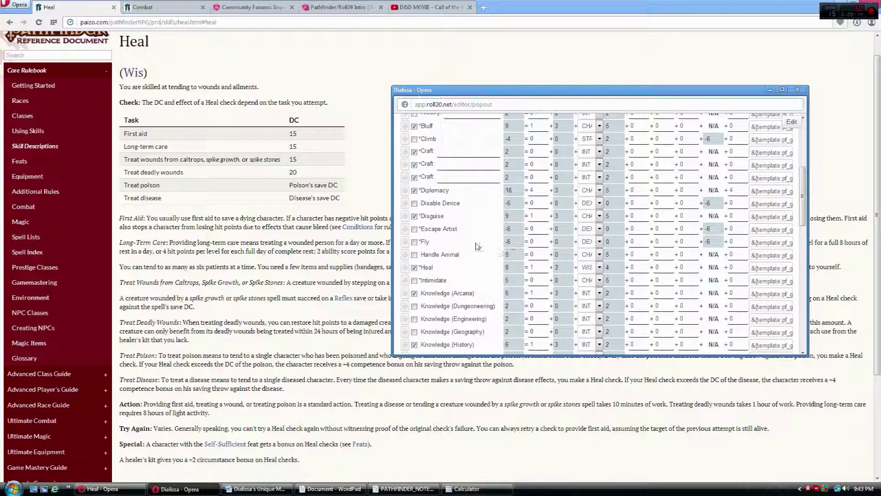
{"action": "scroll", "coordinate": [475, 245], "scroll_direction": "down", "scroll_amount": 3}
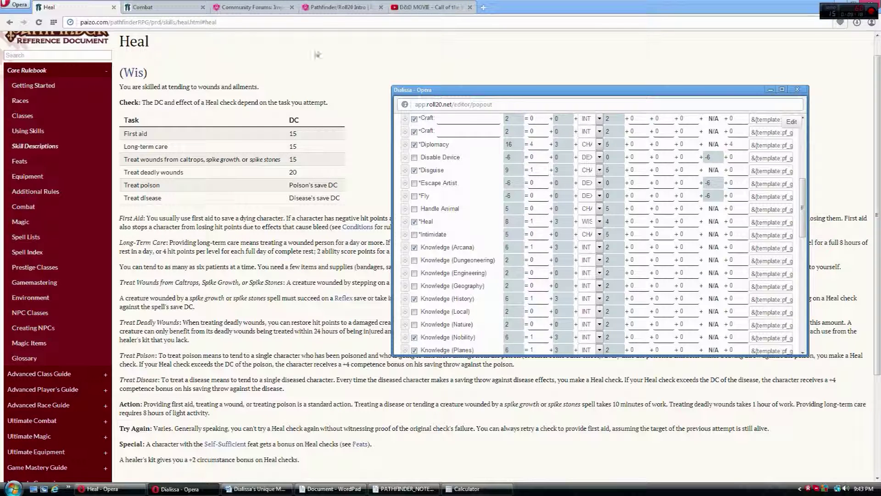
{"action": "left_click", "coordinate": [338, 7]}
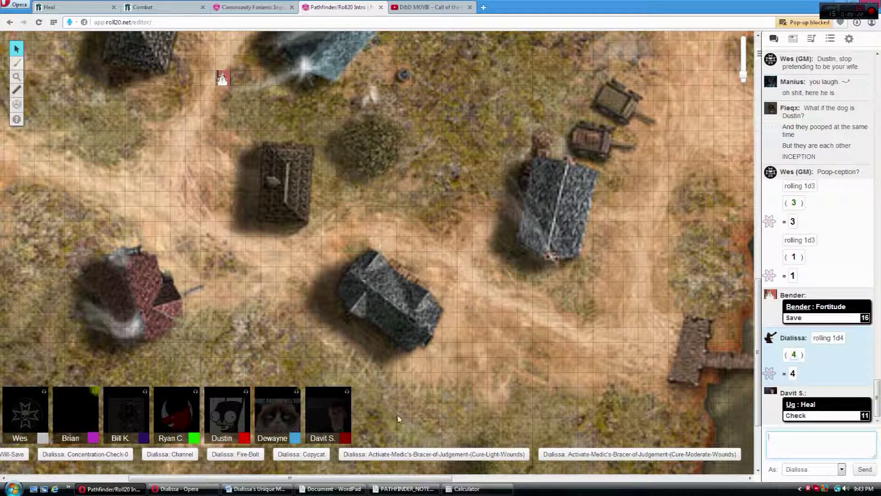
{"action": "scroll", "coordinate": [482, 271], "scroll_direction": "up", "scroll_amount": 3}
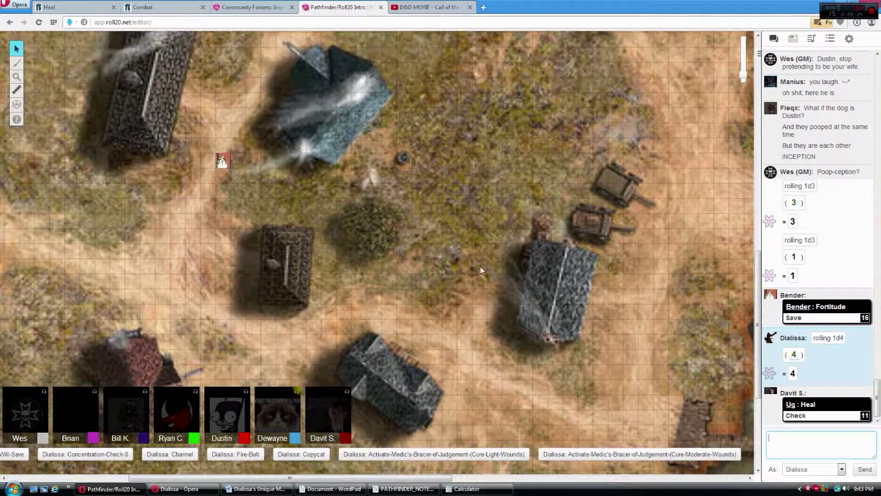
{"action": "scroll", "coordinate": [481, 271], "scroll_direction": "up", "scroll_amount": 5}
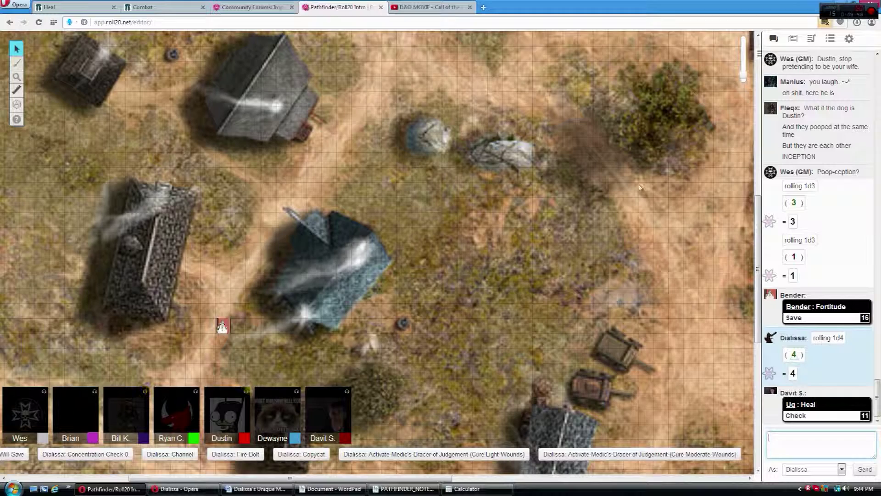
{"action": "scroll", "coordinate": [499, 234], "scroll_direction": "down", "scroll_amount": 1}
{"action": "scroll", "coordinate": [461, 207], "scroll_direction": "down", "scroll_amount": 2}
{"action": "scroll", "coordinate": [461, 207], "scroll_direction": "up", "scroll_amount": 2}
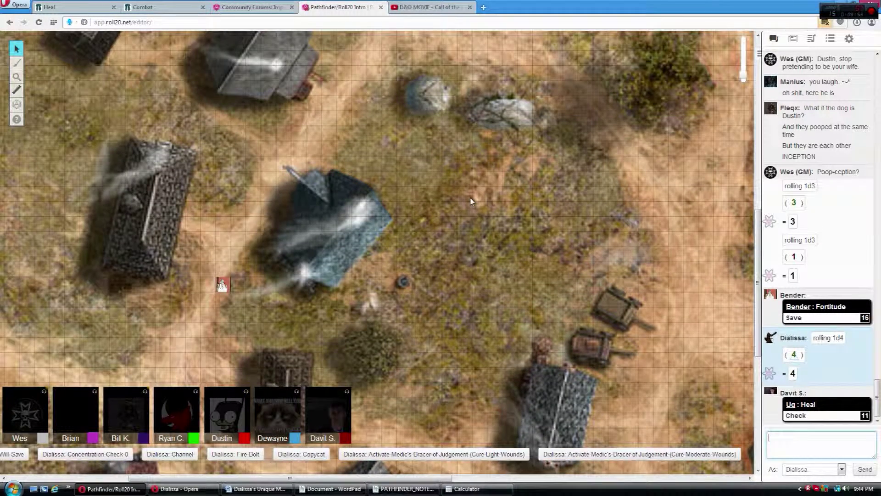
{"action": "scroll", "coordinate": [471, 201], "scroll_direction": "down", "scroll_amount": 1}
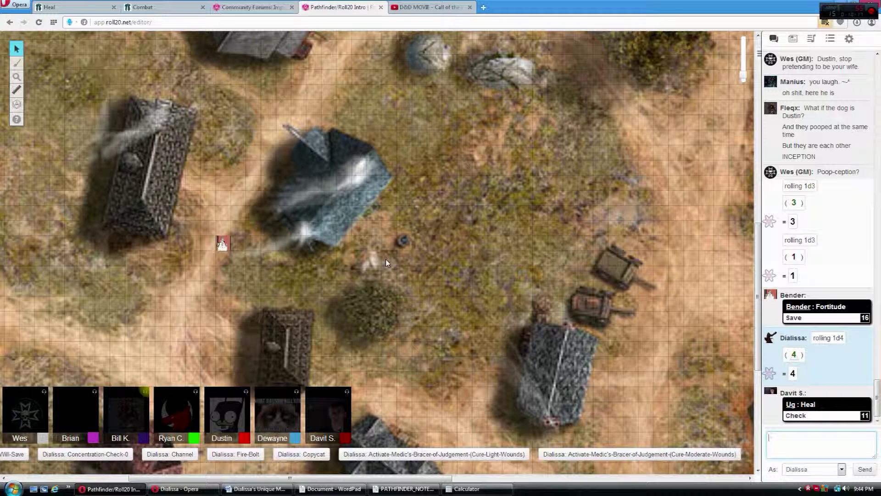
{"action": "scroll", "coordinate": [386, 273], "scroll_direction": "down", "scroll_amount": 3}
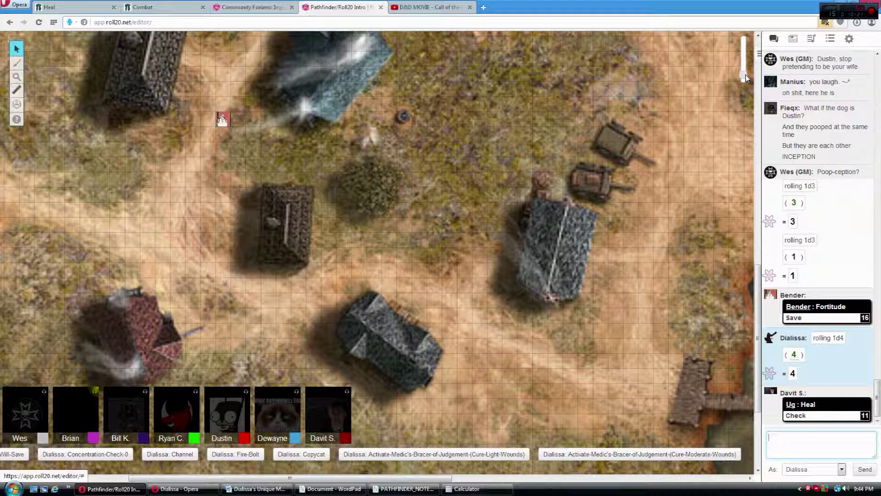
{"action": "scroll", "coordinate": [196, 191], "scroll_direction": "up", "scroll_amount": 2}
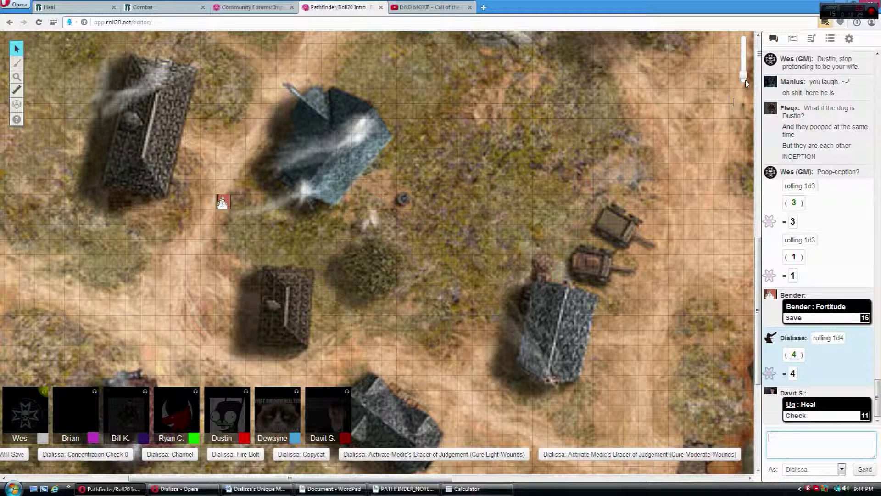
Zoom out with the slider to show the wider village, dock and eastern shoreline.
{"action": "left_click_drag", "start_coordinate": [744, 78], "coordinate": [744, 82]}
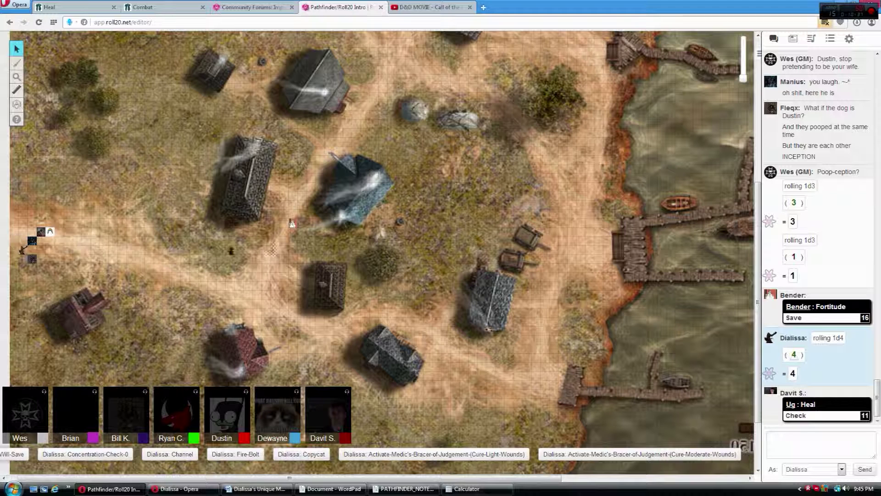
Move Dialissa's token onto the road beside the blue-roofed house and select it.
{"action": "left_click", "coordinate": [231, 250]}
{"action": "left_click_drag", "start_coordinate": [231, 251], "coordinate": [276, 226]}
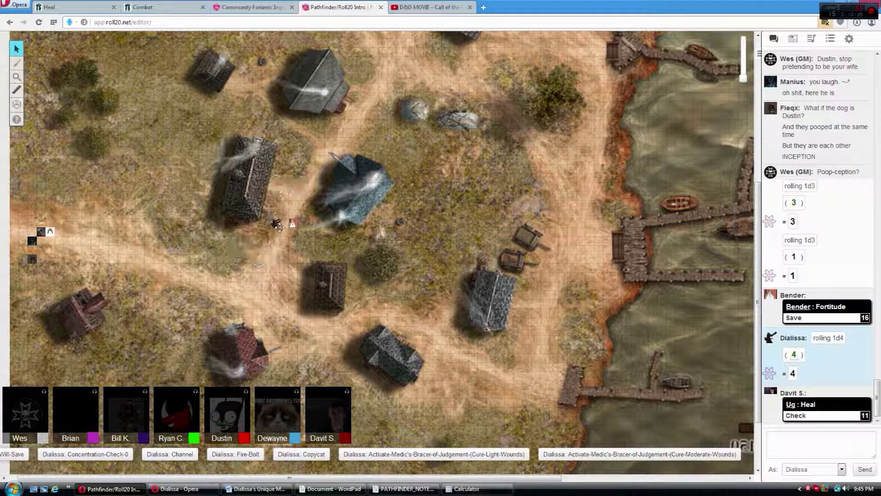
{"action": "left_click", "coordinate": [282, 224]}
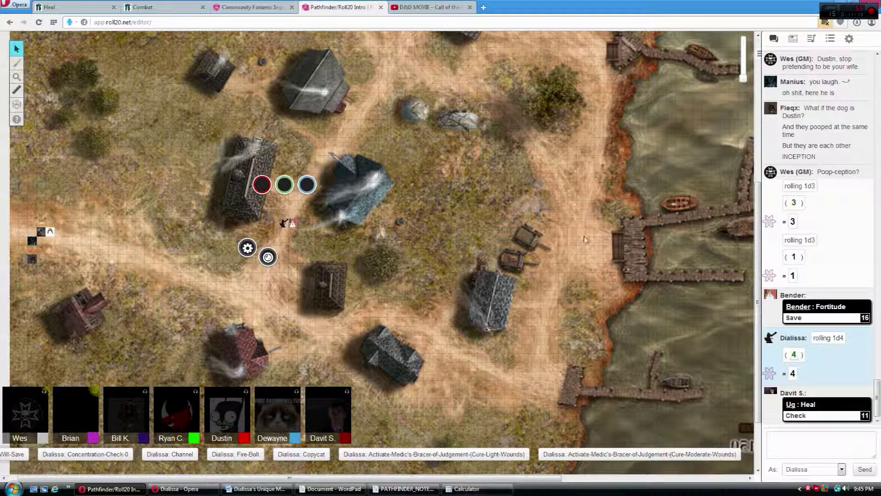
{"action": "left_click", "coordinate": [179, 489]}
{"action": "scroll", "coordinate": [444, 238], "scroll_direction": "up", "scroll_amount": 3}
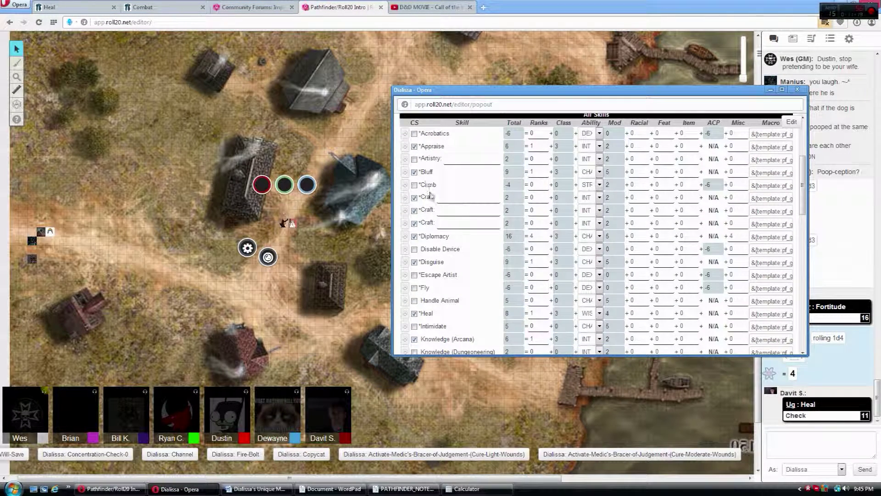
{"action": "scroll", "coordinate": [432, 198], "scroll_direction": "down", "scroll_amount": 2}
{"action": "scroll", "coordinate": [431, 198], "scroll_direction": "down", "scroll_amount": 3}
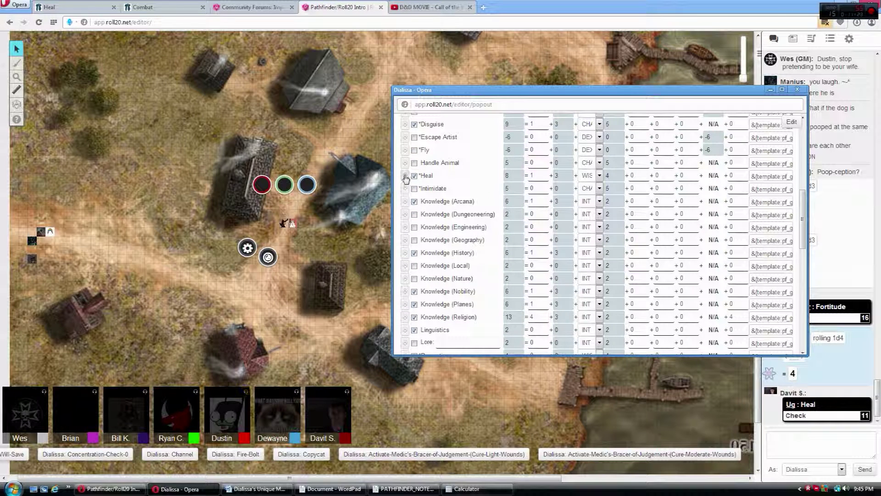
Roll Dialissa's Heal check from her Skills list, posting 28 to chat.
{"action": "left_click", "coordinate": [406, 176]}
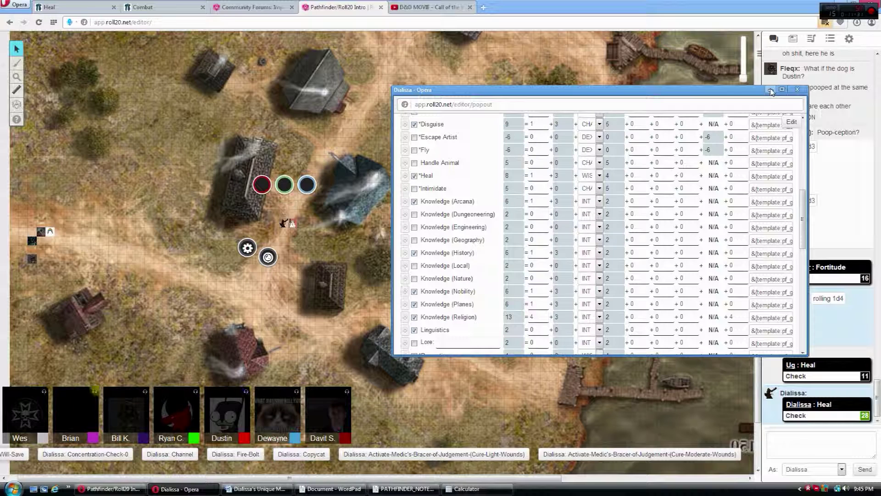
{"action": "left_click", "coordinate": [768, 92]}
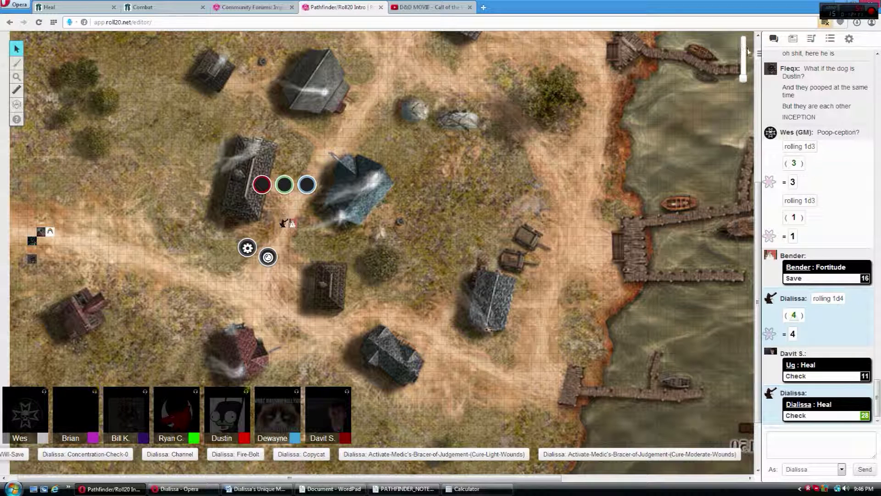
{"action": "left_click", "coordinate": [179, 489]}
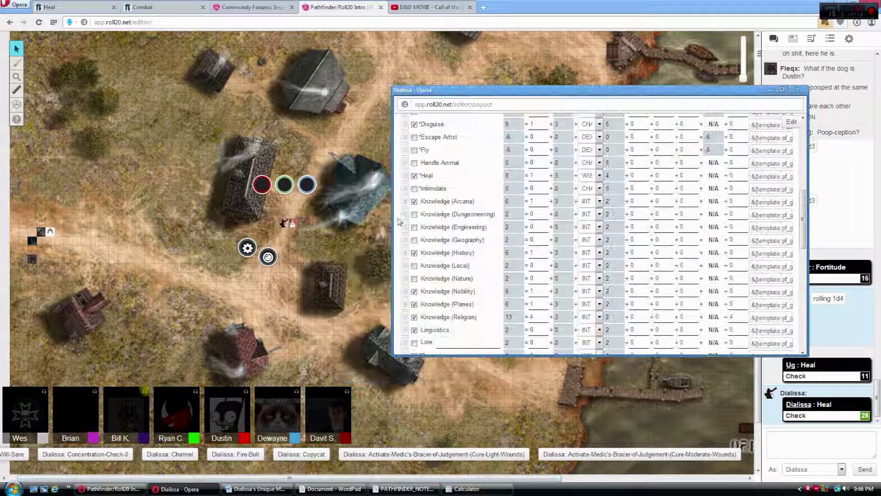
{"action": "scroll", "coordinate": [599, 241], "scroll_direction": "up", "scroll_amount": 5}
{"action": "scroll", "coordinate": [803, 151], "scroll_direction": "up", "scroll_amount": 1}
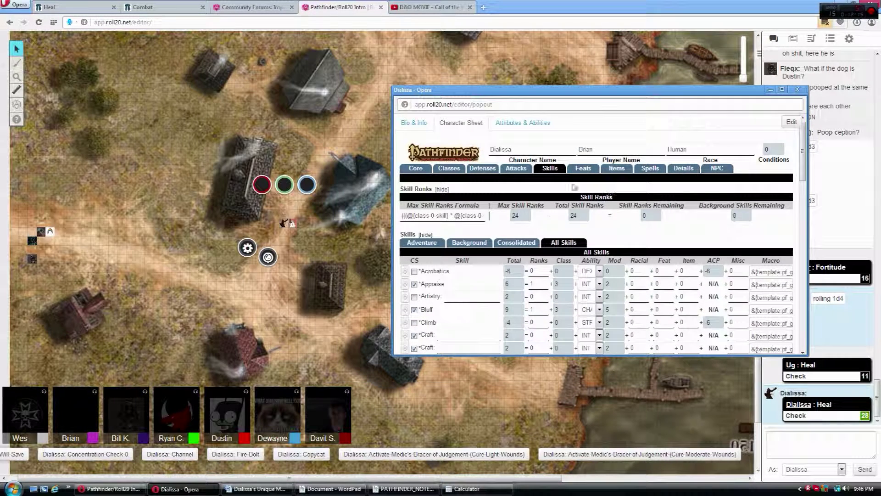
On the Spells tab, prep Shield of Faith twice, plus Burning Hands and Lesser Restoration once each.
{"action": "left_click", "coordinate": [650, 169]}
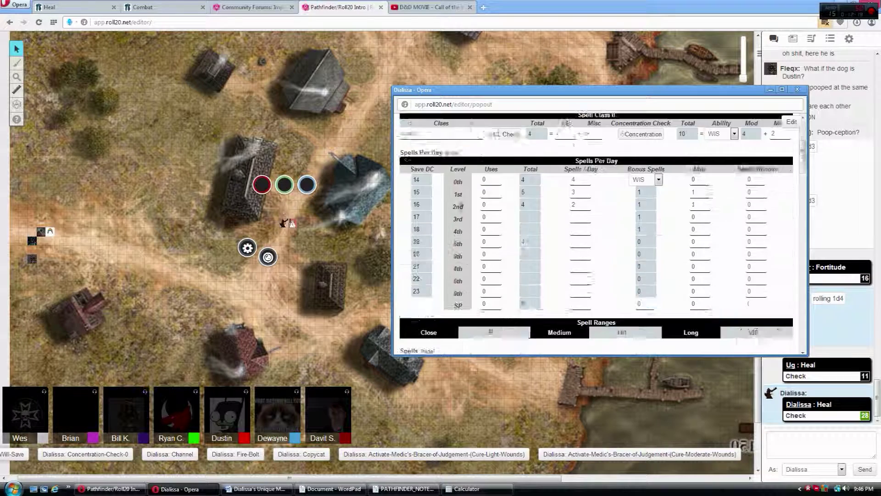
{"action": "scroll", "coordinate": [443, 201], "scroll_direction": "down", "scroll_amount": 5}
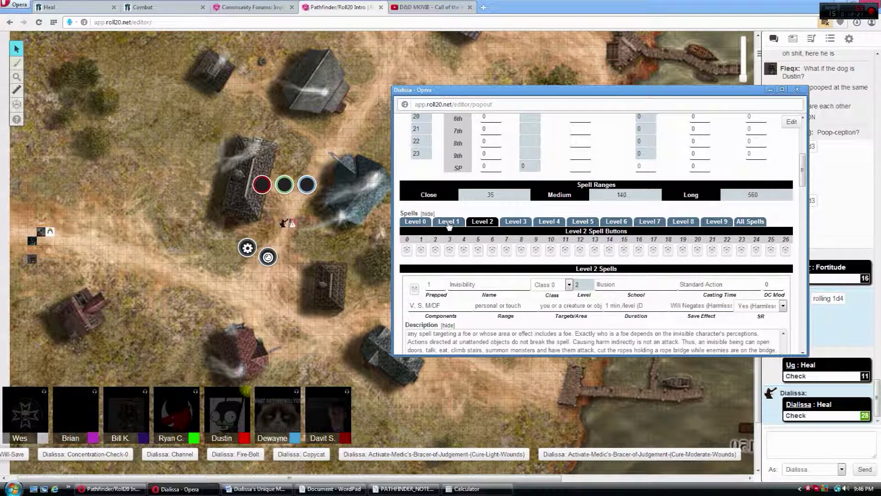
{"action": "left_click", "coordinate": [449, 222]}
{"action": "scroll", "coordinate": [448, 225], "scroll_direction": "down", "scroll_amount": 5}
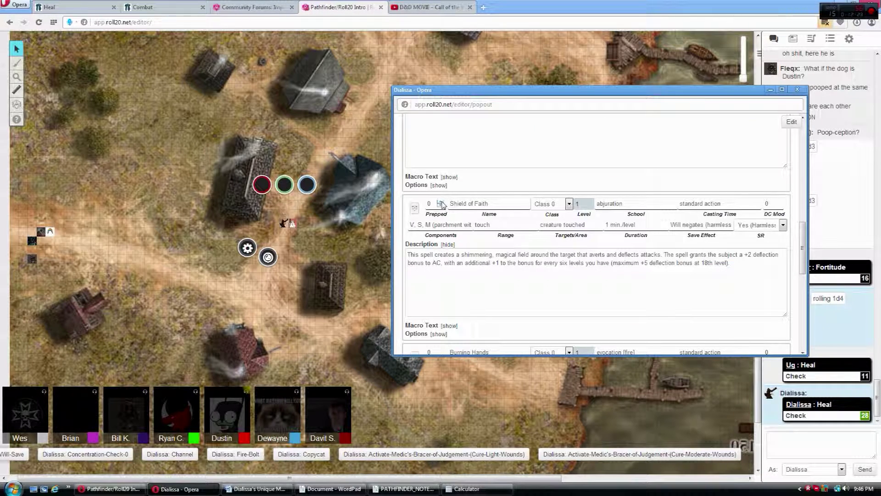
{"action": "left_click", "coordinate": [441, 202]}
{"action": "scroll", "coordinate": [480, 245], "scroll_direction": "down", "scroll_amount": 3}
{"action": "scroll", "coordinate": [468, 228], "scroll_direction": "down", "scroll_amount": 3}
{"action": "scroll", "coordinate": [454, 214], "scroll_direction": "up", "scroll_amount": 2}
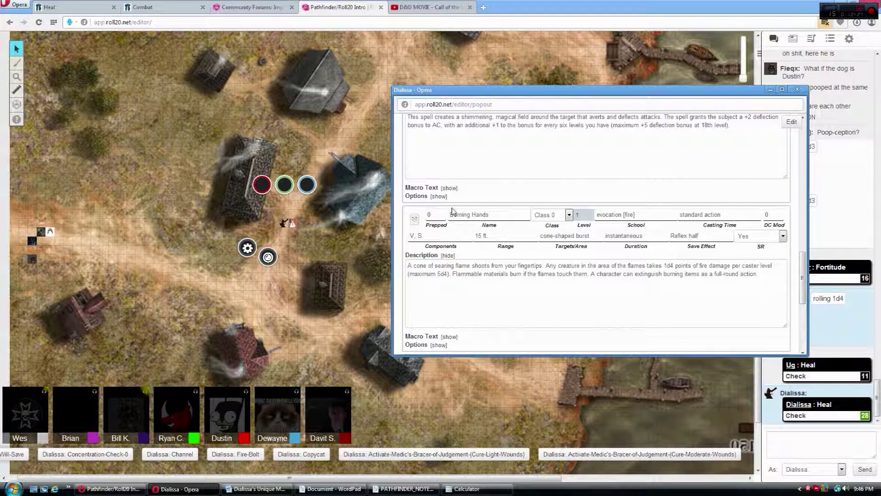
{"action": "left_click", "coordinate": [441, 212]}
{"action": "scroll", "coordinate": [513, 241], "scroll_direction": "down", "scroll_amount": 3}
{"action": "scroll", "coordinate": [513, 240], "scroll_direction": "down", "scroll_amount": 2}
{"action": "scroll", "coordinate": [516, 239], "scroll_direction": "up", "scroll_amount": 2}
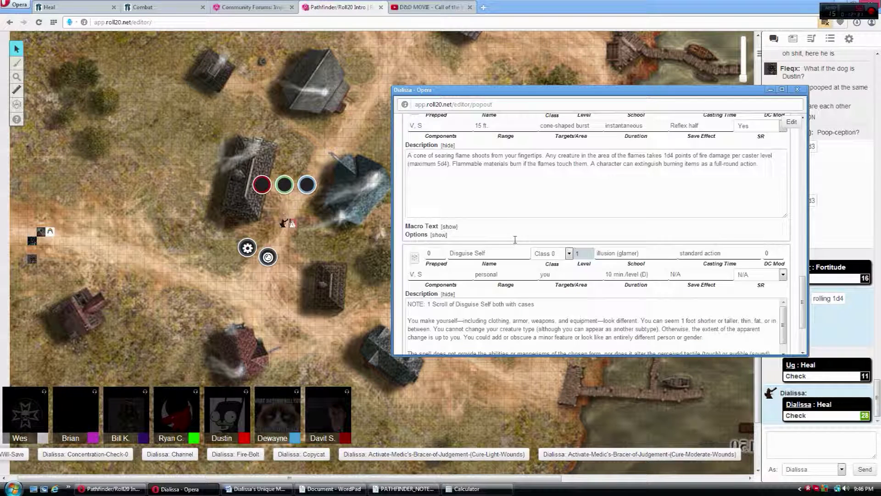
{"action": "scroll", "coordinate": [515, 239], "scroll_direction": "up", "scroll_amount": 4}
{"action": "scroll", "coordinate": [509, 227], "scroll_direction": "up", "scroll_amount": 10}
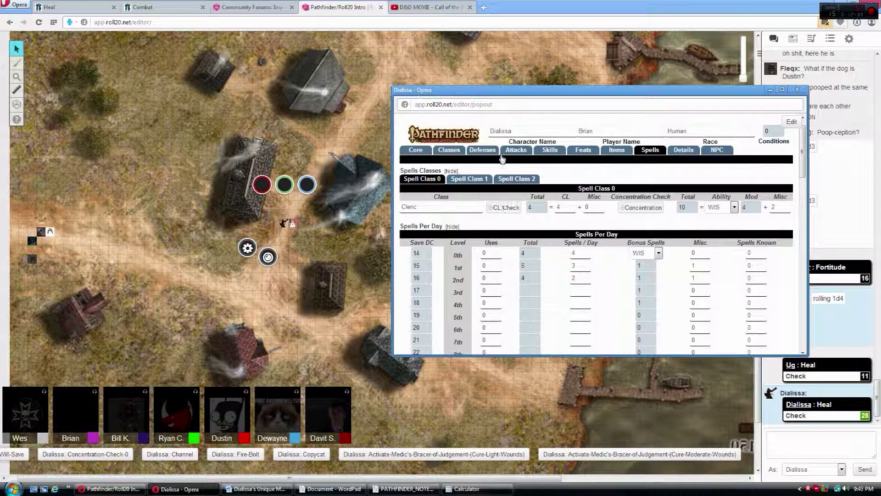
{"action": "scroll", "coordinate": [527, 162], "scroll_direction": "down", "scroll_amount": 3}
{"action": "scroll", "coordinate": [530, 172], "scroll_direction": "up", "scroll_amount": 3}
{"action": "scroll", "coordinate": [539, 178], "scroll_direction": "down", "scroll_amount": 5}
{"action": "scroll", "coordinate": [516, 207], "scroll_direction": "up", "scroll_amount": 3}
{"action": "scroll", "coordinate": [518, 196], "scroll_direction": "up", "scroll_amount": 3}
{"action": "scroll", "coordinate": [518, 195], "scroll_direction": "down", "scroll_amount": 3}
{"action": "scroll", "coordinate": [510, 228], "scroll_direction": "down", "scroll_amount": 4}
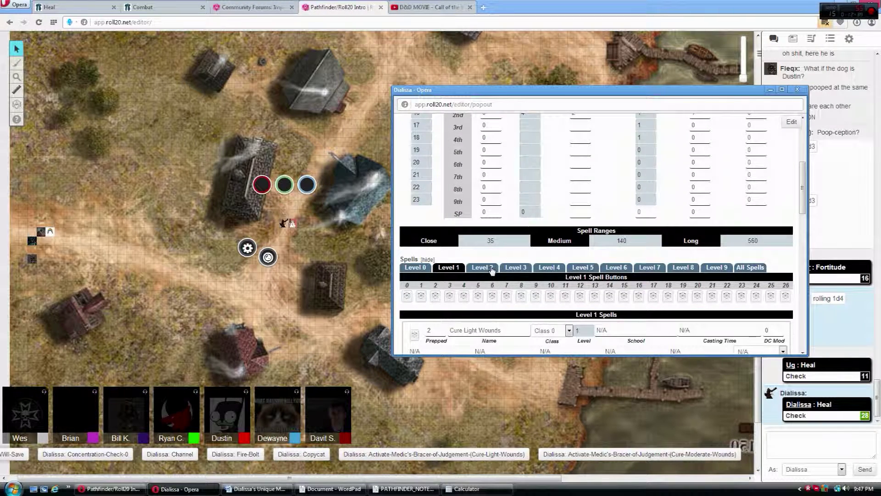
{"action": "left_click", "coordinate": [492, 270]}
{"action": "scroll", "coordinate": [517, 261], "scroll_direction": "down", "scroll_amount": 5}
{"action": "scroll", "coordinate": [521, 259], "scroll_direction": "down", "scroll_amount": 5}
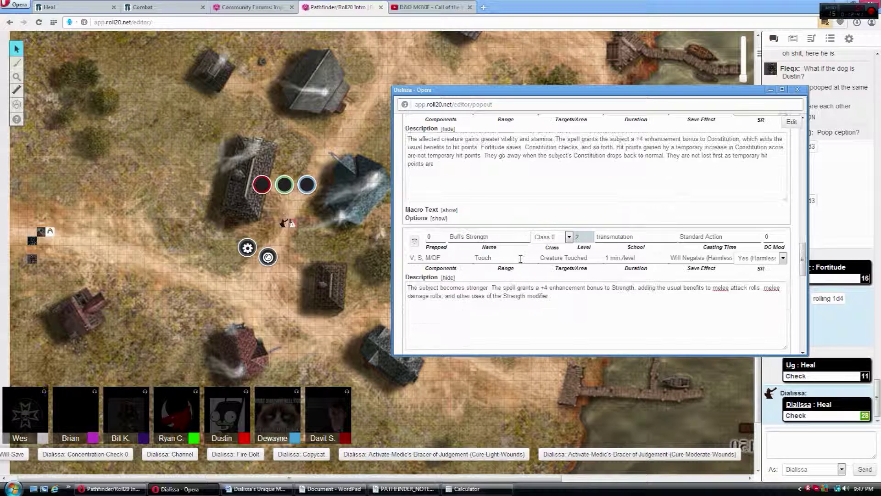
{"action": "scroll", "coordinate": [521, 259], "scroll_direction": "down", "scroll_amount": 5}
{"action": "scroll", "coordinate": [520, 259], "scroll_direction": "down", "scroll_amount": 5}
{"action": "scroll", "coordinate": [521, 259], "scroll_direction": "down", "scroll_amount": 3}
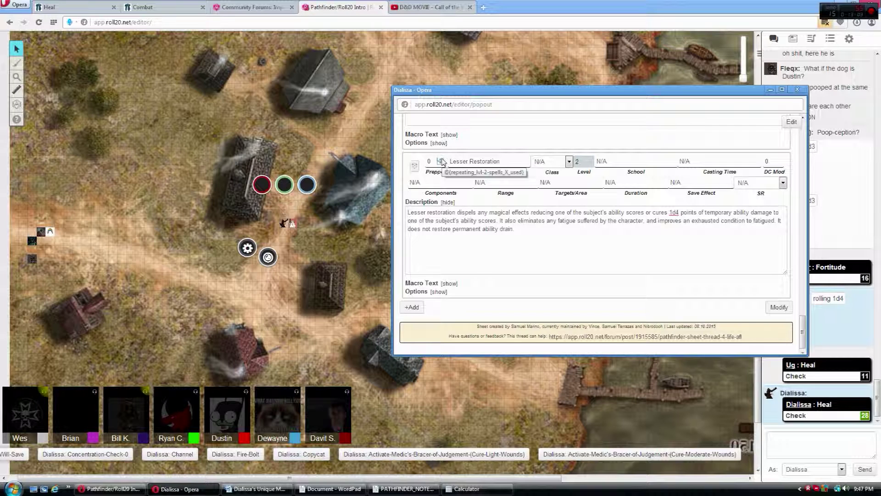
{"action": "left_click", "coordinate": [442, 159]}
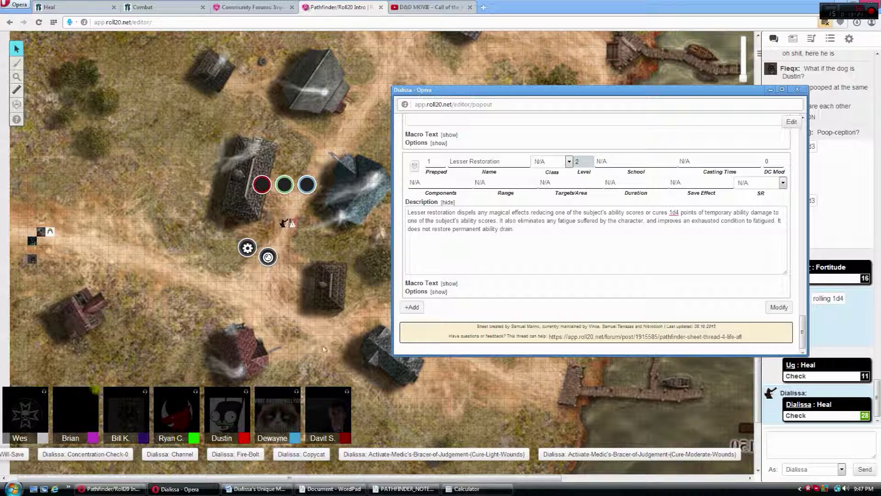
Hide and restore the character sheet, then view Dialissa's level-4 Cleric class details.
{"action": "left_click", "coordinate": [770, 90]}
{"action": "mouse_move", "coordinate": [178, 489]}
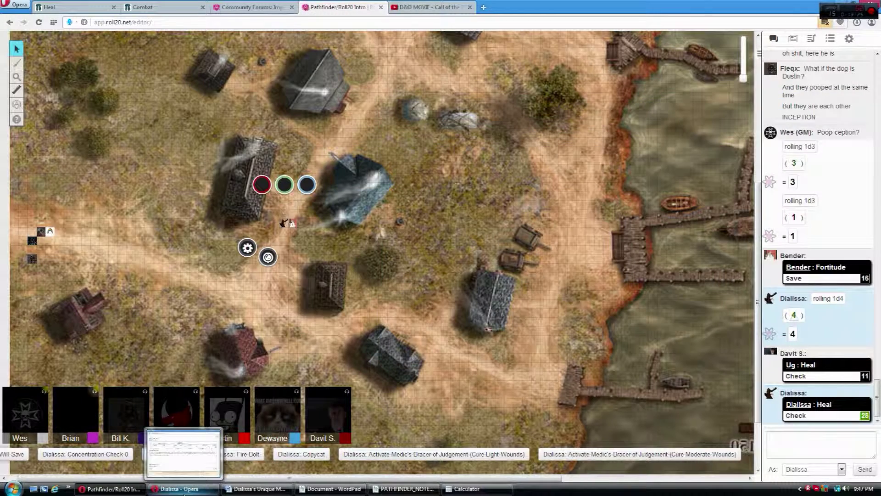
{"action": "left_click", "coordinate": [183, 489]}
{"action": "scroll", "coordinate": [477, 241], "scroll_direction": "up", "scroll_amount": 3}
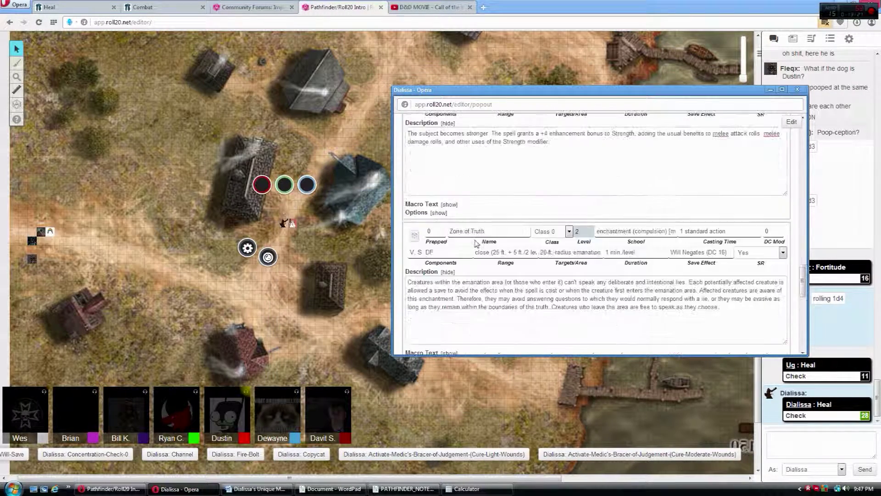
{"action": "scroll", "coordinate": [476, 241], "scroll_direction": "up", "scroll_amount": 10}
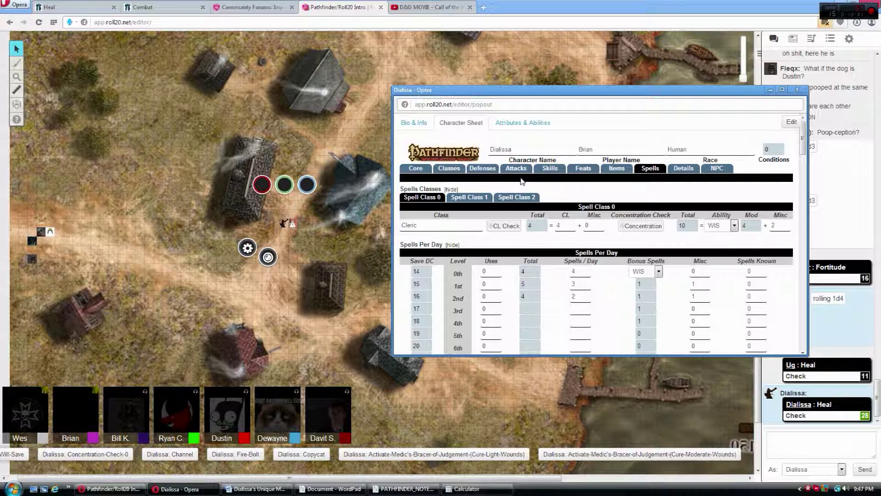
{"action": "left_click", "coordinate": [448, 169]}
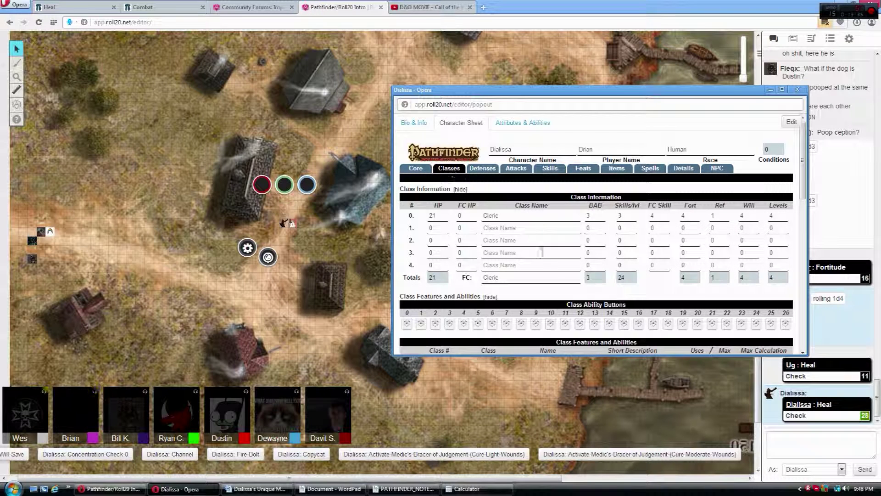
{"action": "scroll", "coordinate": [523, 234], "scroll_direction": "down", "scroll_amount": 5}
{"action": "scroll", "coordinate": [523, 231], "scroll_direction": "down", "scroll_amount": 3}
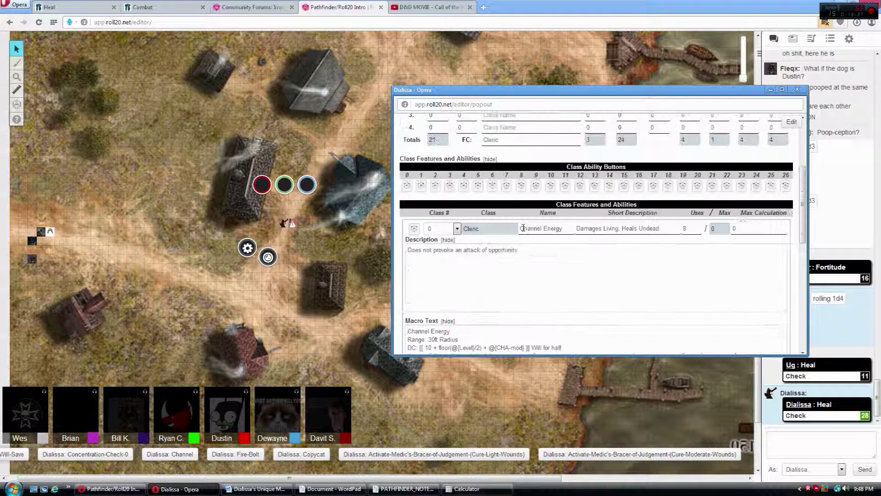
{"action": "scroll", "coordinate": [523, 229], "scroll_direction": "up", "scroll_amount": 8}
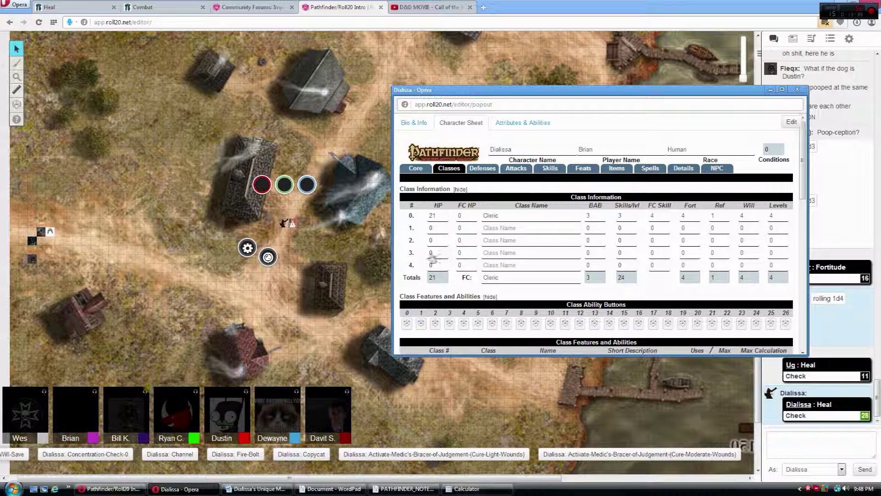
Tick Spellcraft's class-skill box, then hide and restore the sheet to view the inventory items.
{"action": "left_click", "coordinate": [550, 168]}
{"action": "scroll", "coordinate": [521, 266], "scroll_direction": "down", "scroll_amount": 5}
{"action": "scroll", "coordinate": [522, 265], "scroll_direction": "down", "scroll_amount": 5}
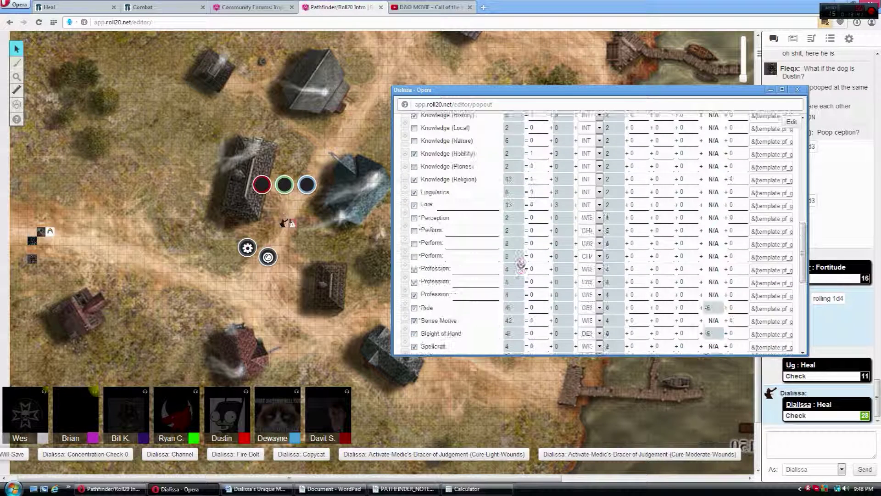
{"action": "scroll", "coordinate": [521, 265], "scroll_direction": "down", "scroll_amount": 5}
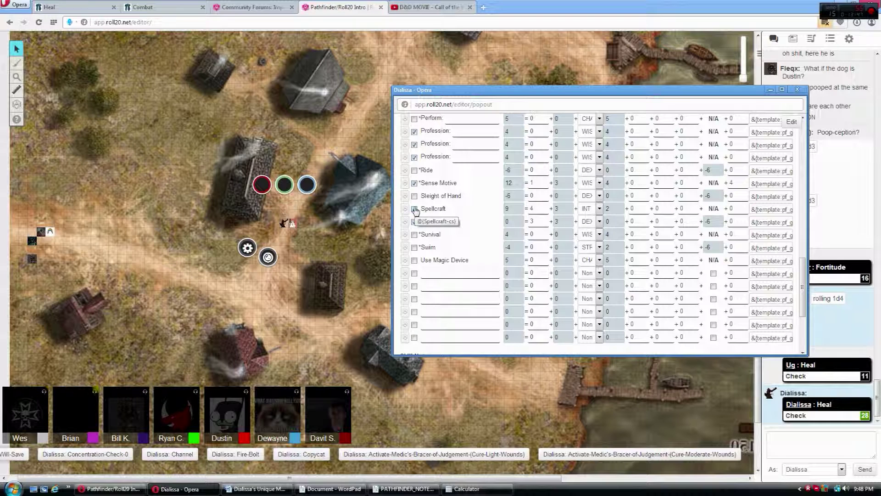
{"action": "left_click", "coordinate": [415, 210]}
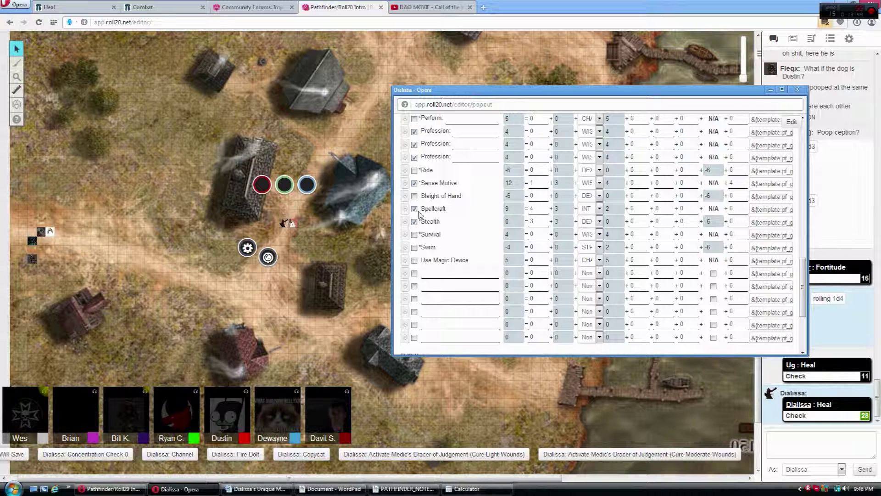
{"action": "scroll", "coordinate": [484, 233], "scroll_direction": "up", "scroll_amount": 5}
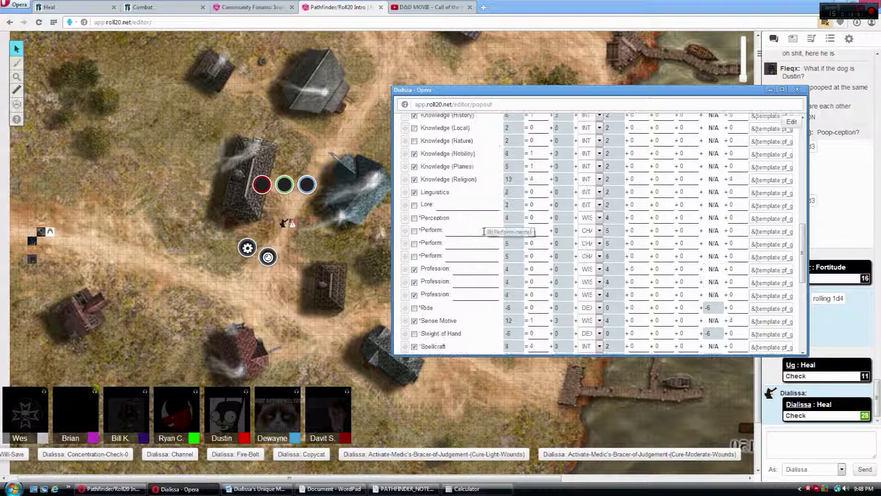
{"action": "scroll", "coordinate": [484, 232], "scroll_direction": "down", "scroll_amount": 4}
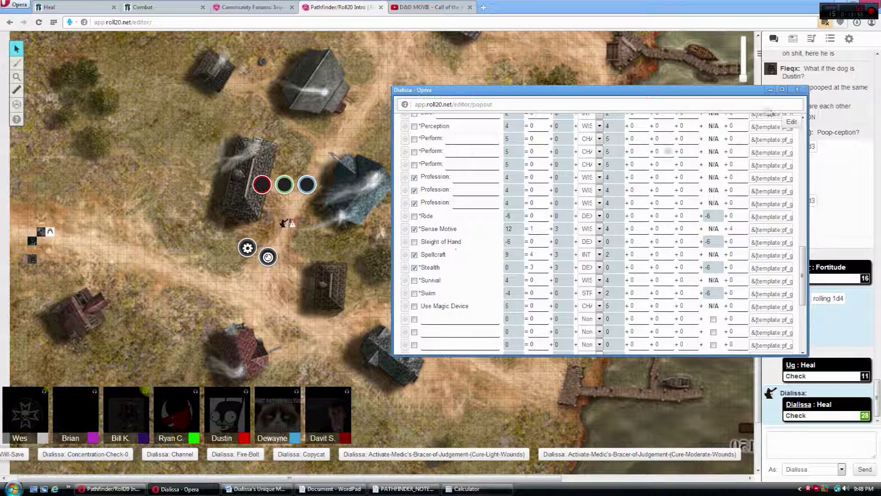
{"action": "left_click", "coordinate": [771, 91]}
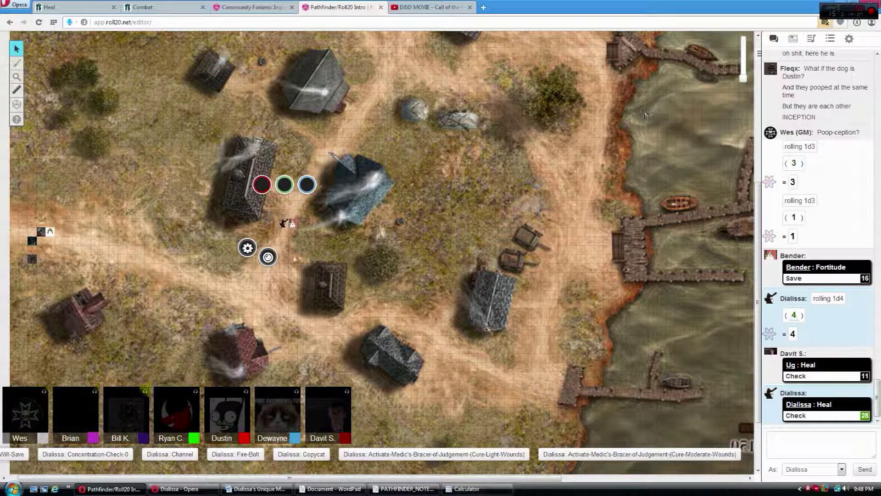
{"action": "left_click", "coordinate": [176, 489]}
{"action": "scroll", "coordinate": [480, 207], "scroll_direction": "up", "scroll_amount": 5}
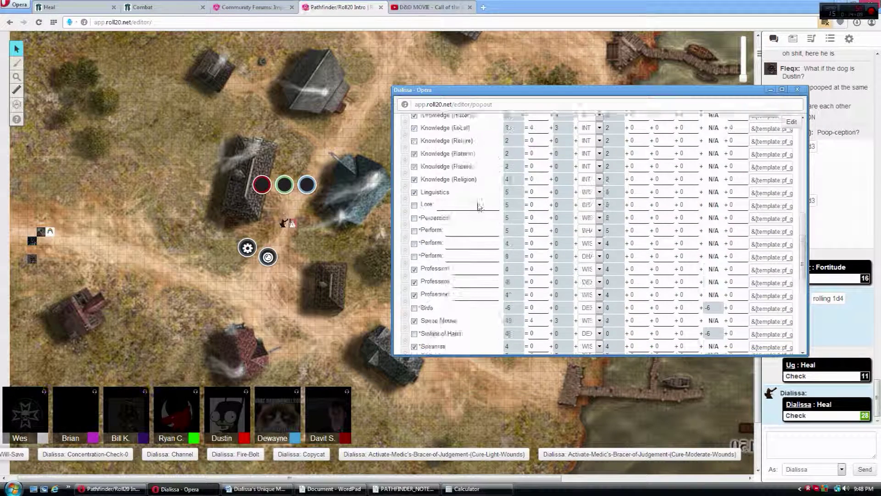
{"action": "scroll", "coordinate": [479, 207], "scroll_direction": "up", "scroll_amount": 5}
{"action": "scroll", "coordinate": [479, 207], "scroll_direction": "up", "scroll_amount": 5}
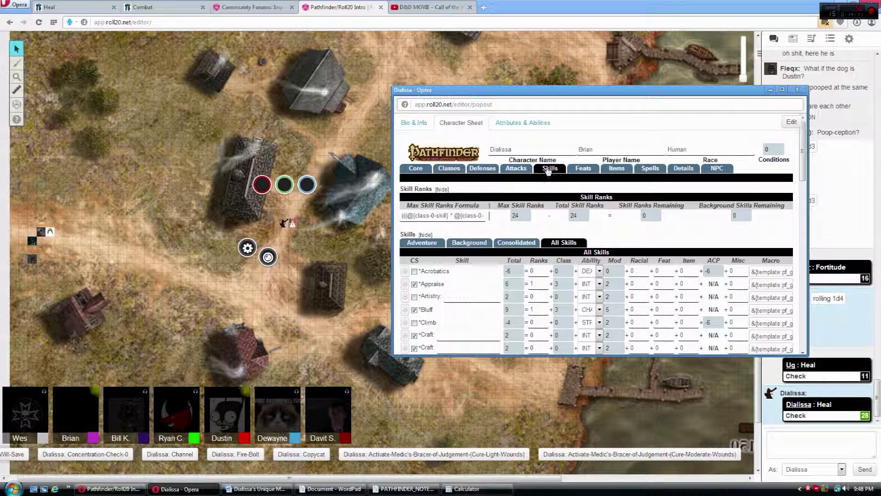
{"action": "left_click", "coordinate": [615, 171]}
{"action": "scroll", "coordinate": [667, 248], "scroll_direction": "down", "scroll_amount": 5}
{"action": "scroll", "coordinate": [667, 248], "scroll_direction": "down", "scroll_amount": 5}
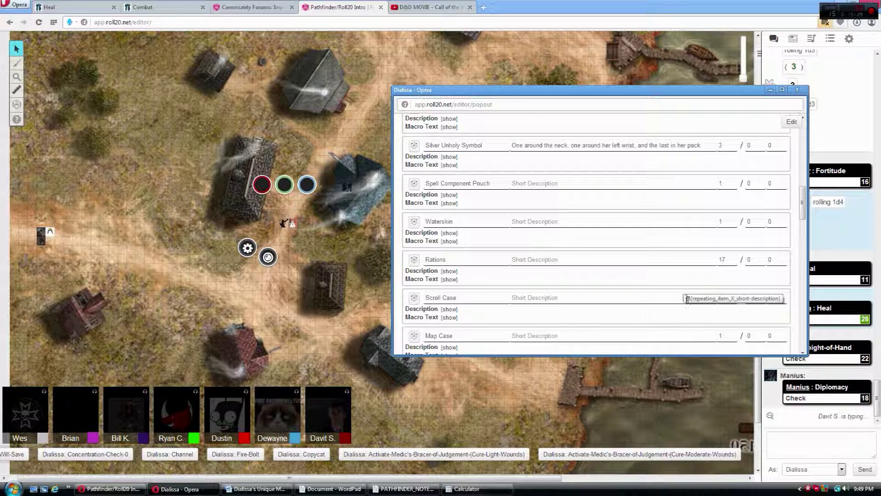
Hide Dialissa's character sheet to bring the village map back into view.
{"action": "left_click", "coordinate": [771, 89]}
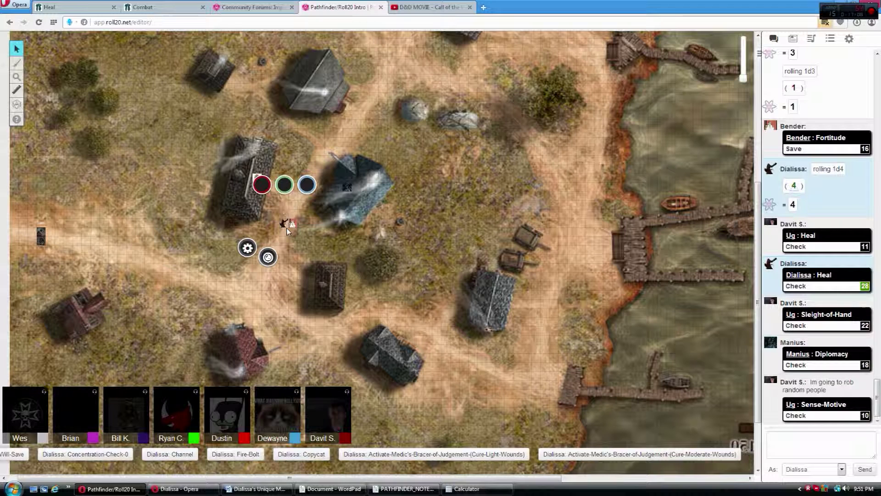
Deselect the character token by clicking an empty spot on the map.
{"action": "left_click", "coordinate": [209, 263]}
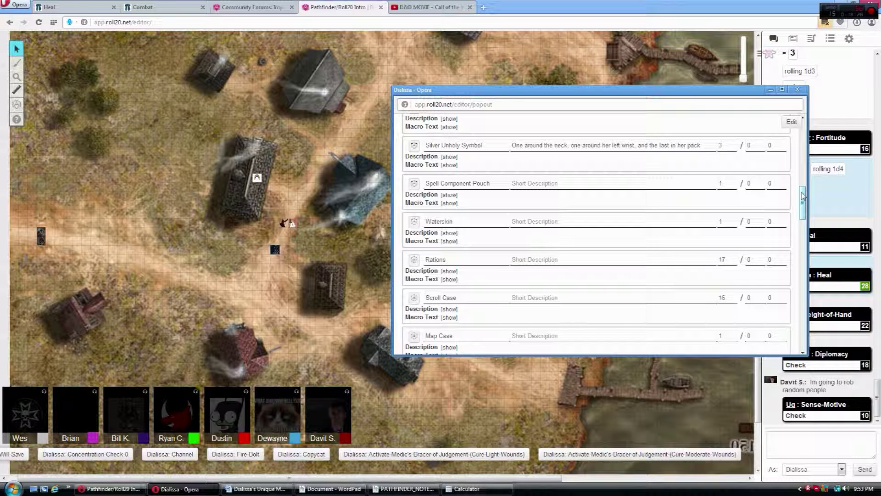
{"action": "mouse_move", "coordinate": [803, 197]}
{"action": "left_mouse_down"}
{"action": "mouse_move", "coordinate": [807, 177]}
{"action": "mouse_move", "coordinate": [794, 156]}
{"action": "mouse_move", "coordinate": [802, 238]}
{"action": "left_mouse_up"}
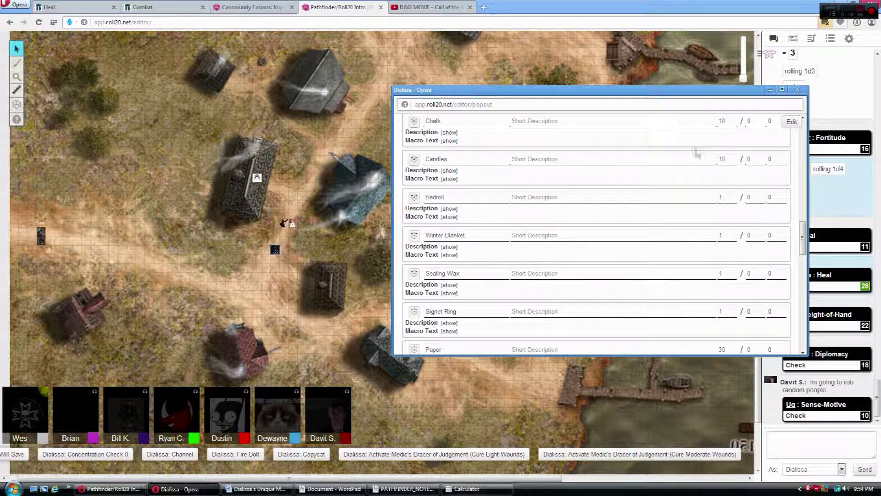
Reposition the character sheet popout over the map and show the full skills table.
{"action": "left_click_drag", "start_coordinate": [650, 90], "coordinate": [569, 59]}
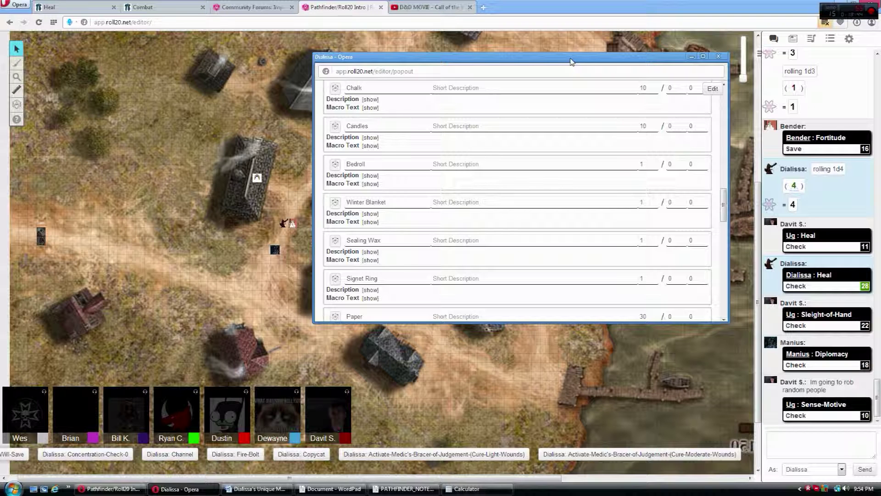
{"action": "left_click_drag", "start_coordinate": [724, 204], "coordinate": [716, 272]}
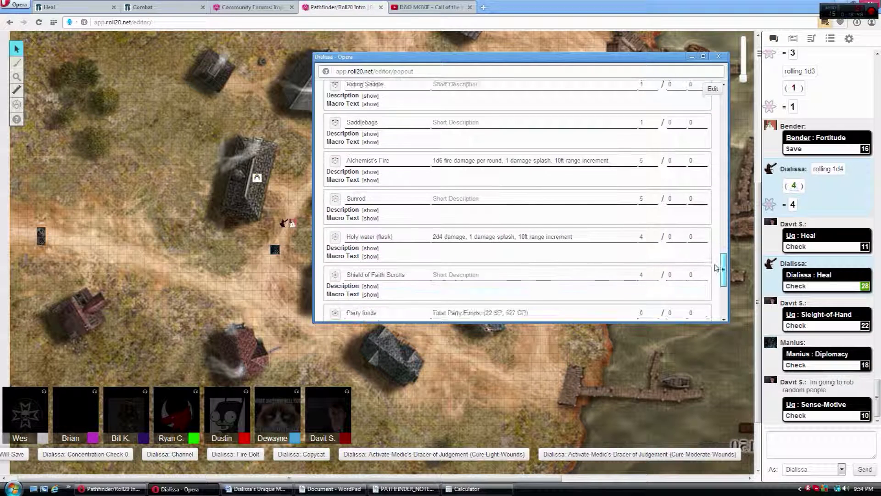
{"action": "left_click_drag", "start_coordinate": [716, 272], "coordinate": [720, 278]}
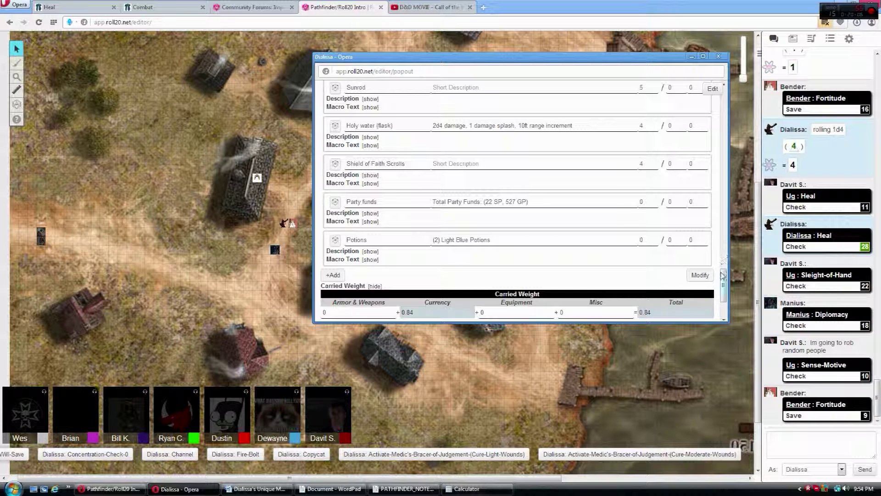
{"action": "left_click_drag", "start_coordinate": [725, 283], "coordinate": [724, 86]}
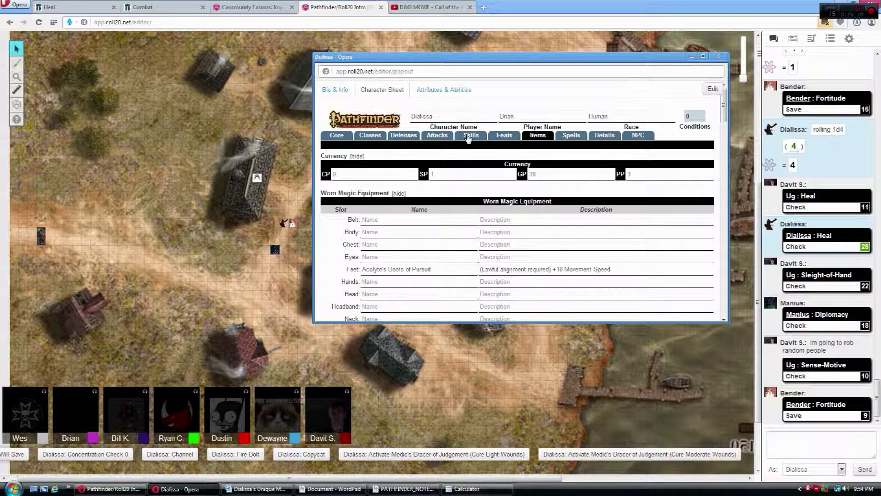
{"action": "left_click", "coordinate": [471, 135]}
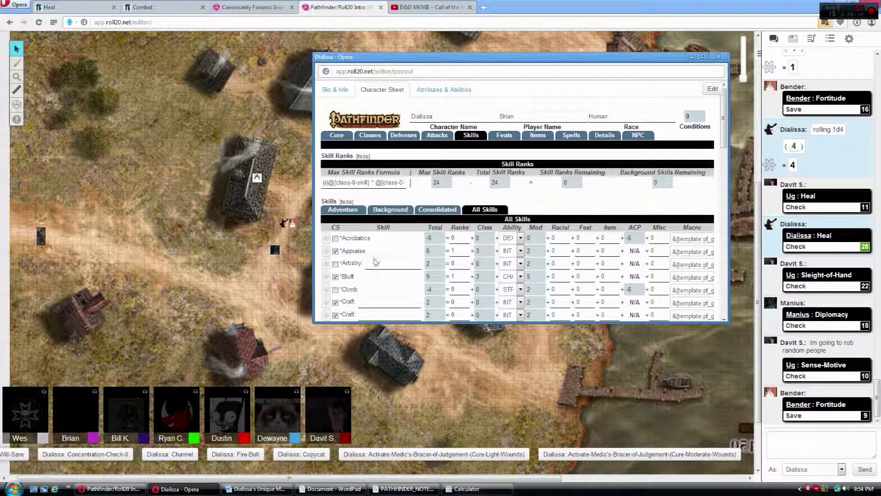
{"action": "scroll", "coordinate": [374, 259], "scroll_direction": "down", "scroll_amount": 2}
{"action": "scroll", "coordinate": [374, 259], "scroll_direction": "down", "scroll_amount": 2}
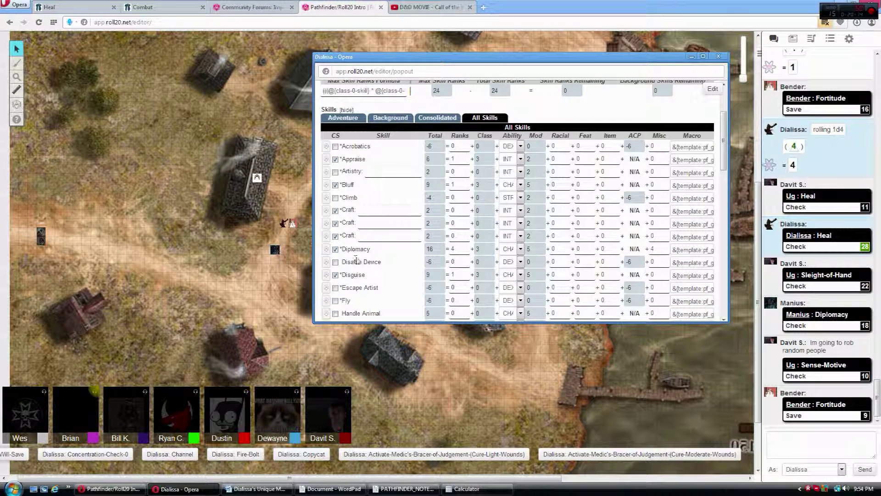
{"action": "scroll", "coordinate": [351, 259], "scroll_direction": "down", "scroll_amount": 2}
{"action": "scroll", "coordinate": [343, 254], "scroll_direction": "down", "scroll_amount": 2}
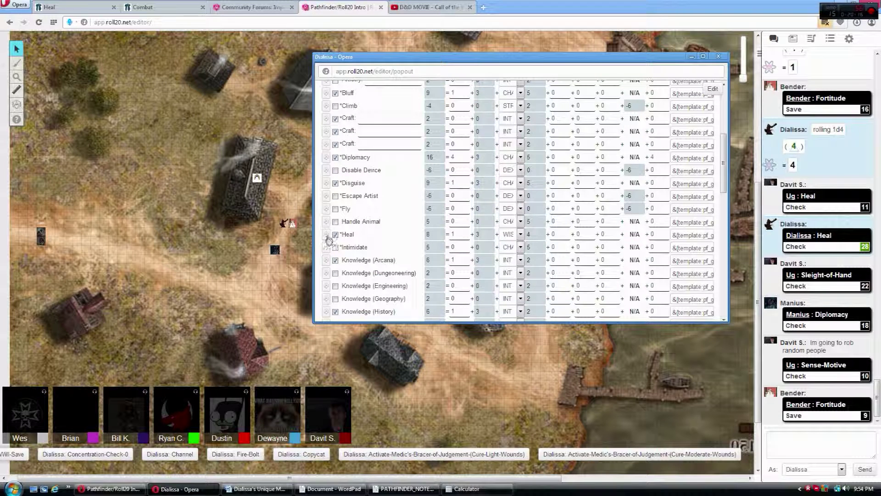
Post Dialissa's Heal check (9) and a /roll 1d6 result (2) to chat.
{"action": "left_click", "coordinate": [329, 238]}
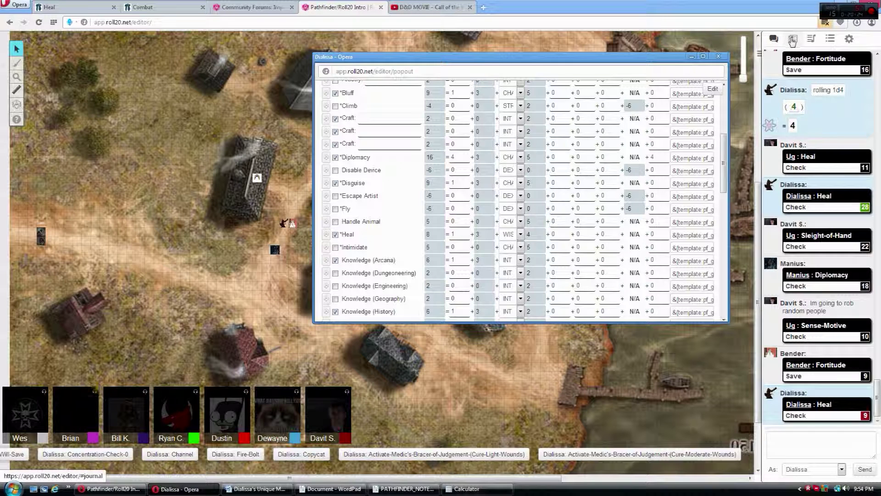
{"action": "left_click", "coordinate": [806, 441]}
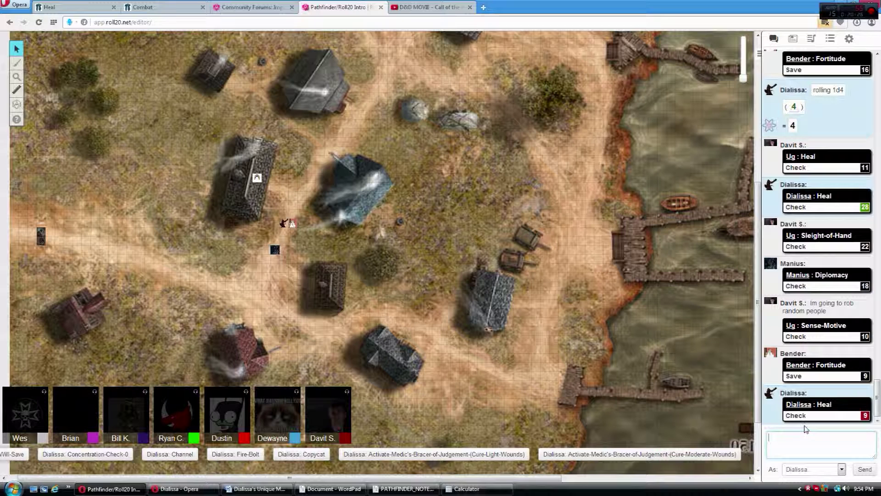
{"action": "type", "text": "/roll"}
{"action": "type", "text": "6"}
{"action": "key", "text": "Return"}
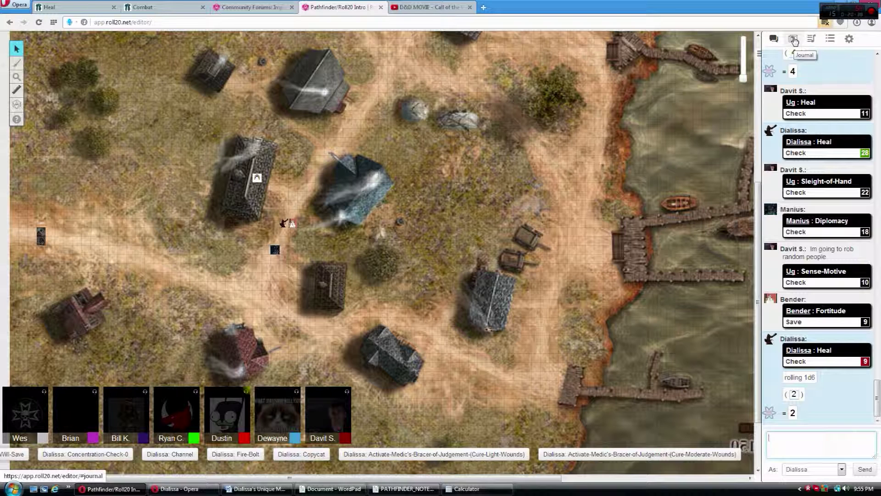
Glance at the Journal character list, return to chat, and restore the character sheet.
{"action": "left_click", "coordinate": [794, 40]}
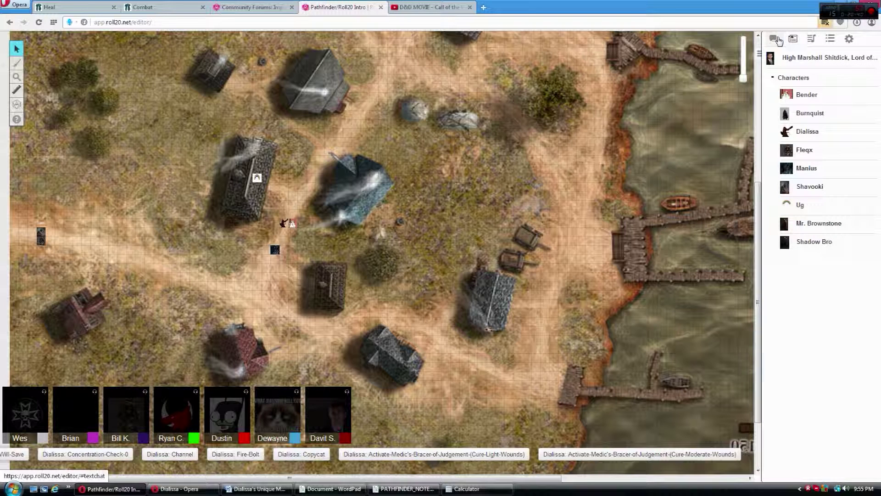
{"action": "left_click", "coordinate": [774, 39]}
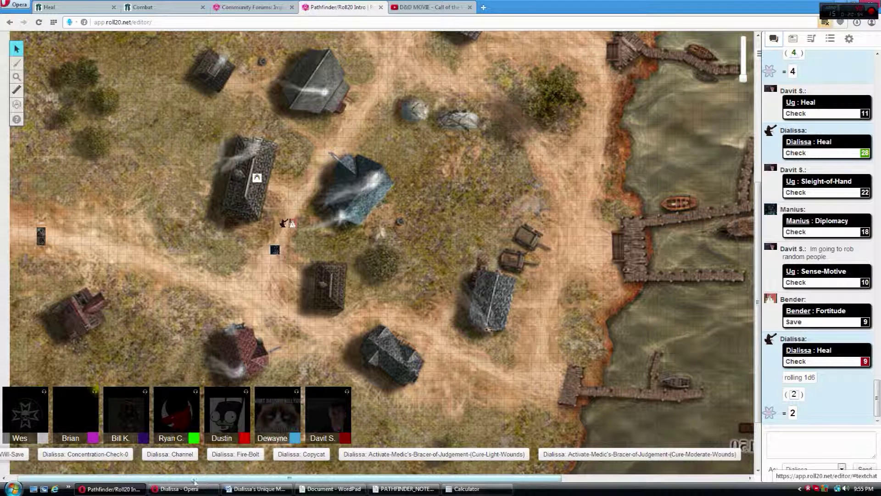
{"action": "left_click", "coordinate": [180, 488]}
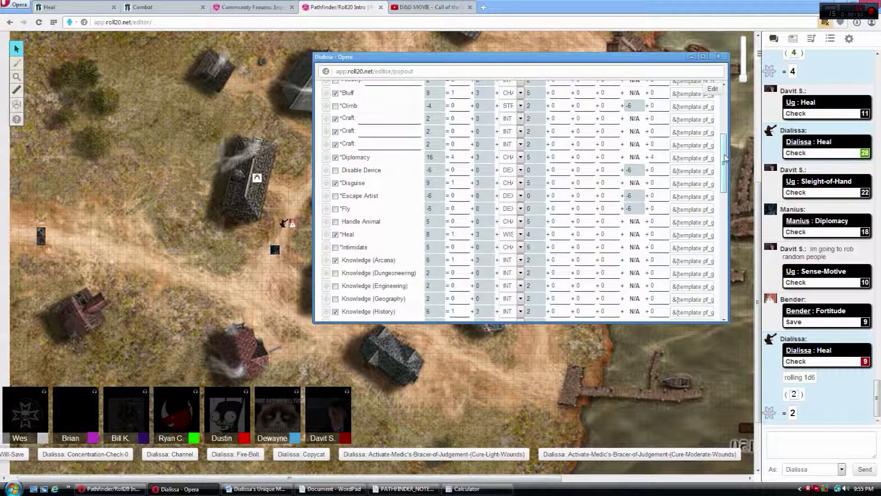
{"action": "scroll", "coordinate": [517, 207], "scroll_direction": "up", "scroll_amount": 8}
Set current Action Points to 5 under Attributes & Abilities, then go back to the Character Sheet view.
{"action": "left_click", "coordinate": [436, 89]}
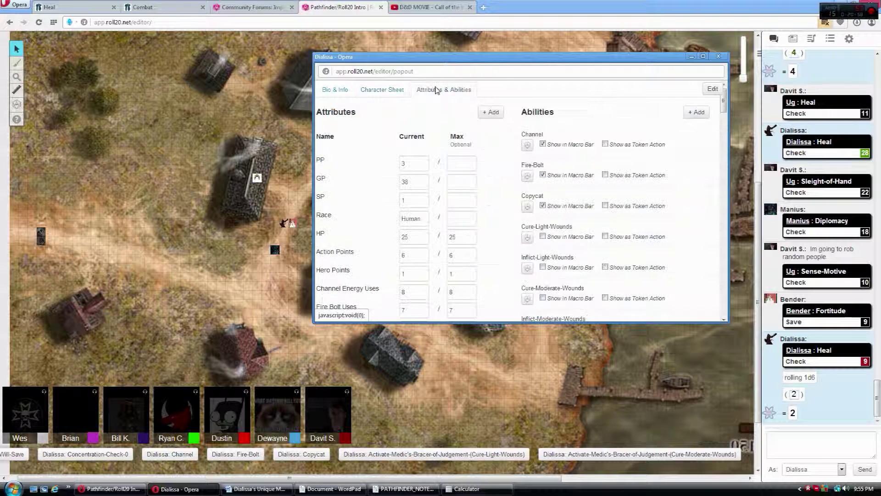
{"action": "left_click", "coordinate": [413, 255]}
{"action": "key", "text": "BackSpace"}
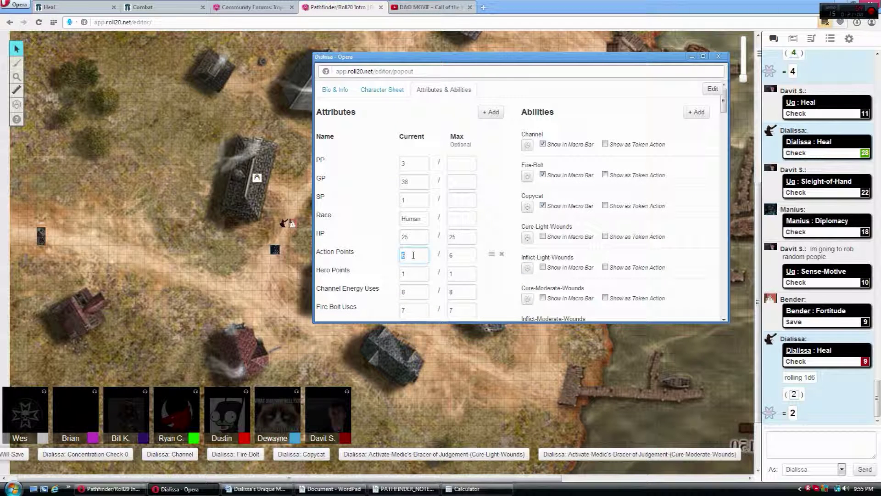
{"action": "type", "text": "5"}
{"action": "left_click", "coordinate": [692, 56]}
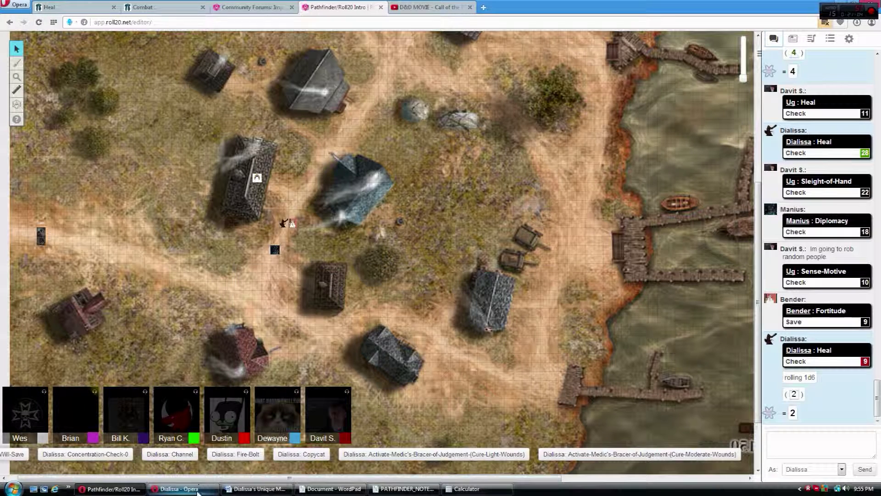
{"action": "left_click", "coordinate": [180, 489]}
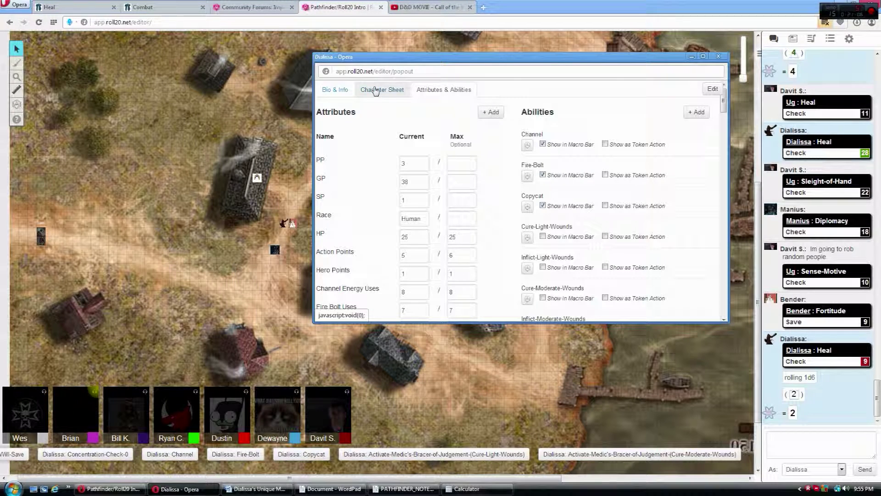
{"action": "left_click", "coordinate": [381, 90]}
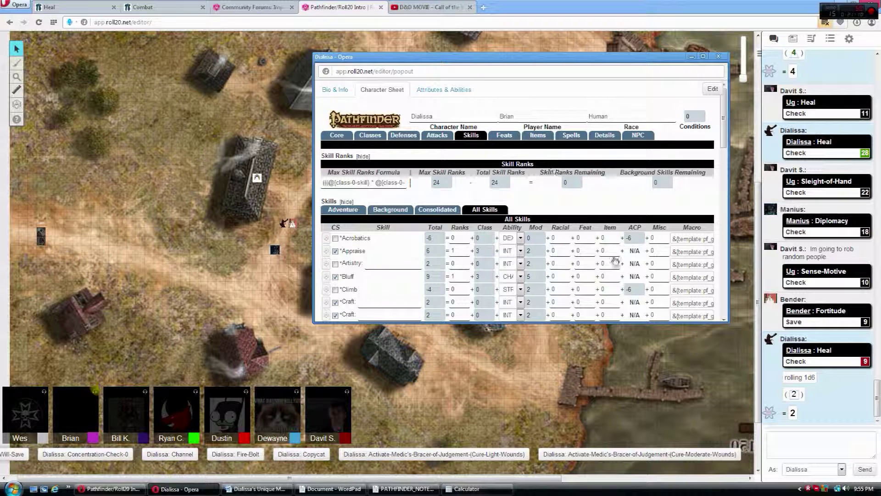
Adjust the Rations quantity spinner on the Items tab until it reads 24.
{"action": "left_click", "coordinate": [538, 135]}
{"action": "scroll", "coordinate": [516, 207], "scroll_direction": "down", "scroll_amount": 8}
{"action": "scroll", "coordinate": [517, 207], "scroll_direction": "down", "scroll_amount": 8}
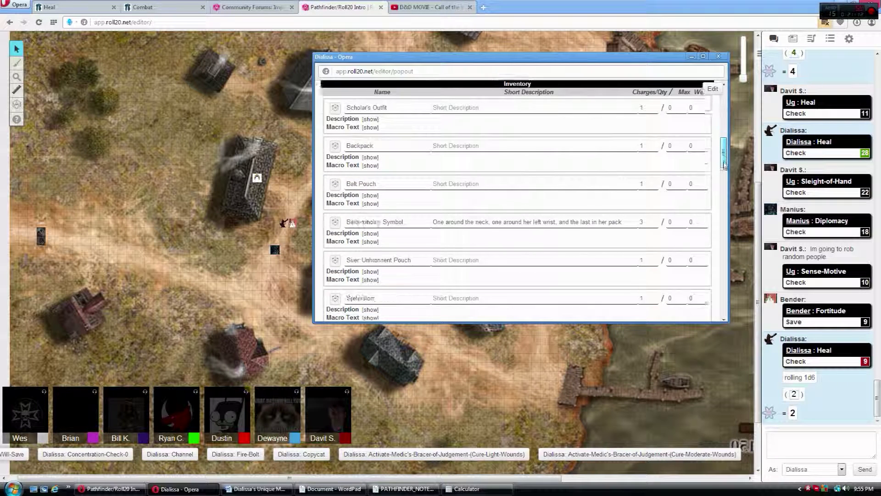
{"action": "left_click_drag", "start_coordinate": [723, 153], "coordinate": [723, 185]}
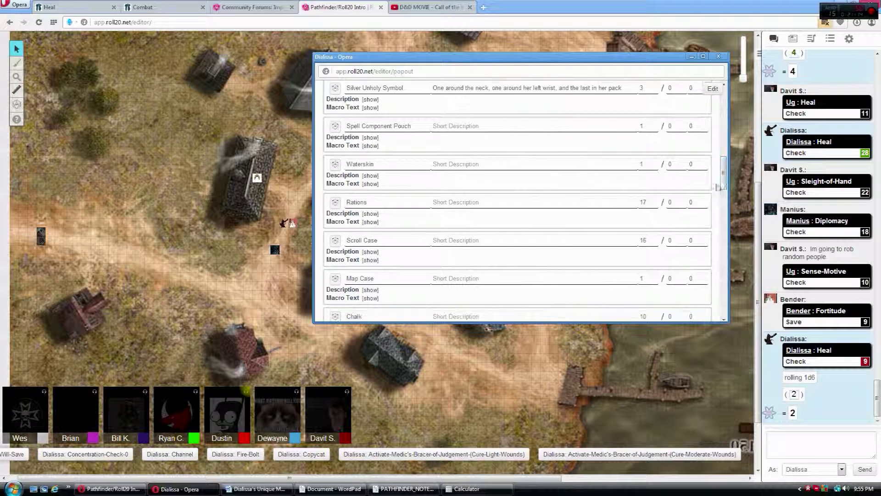
{"action": "left_click", "coordinate": [647, 202]}
{"action": "left_click", "coordinate": [653, 206]}
{"action": "type", "text": "11"}
{"action": "left_click_drag", "start_coordinate": [724, 181], "coordinate": [725, 177]}
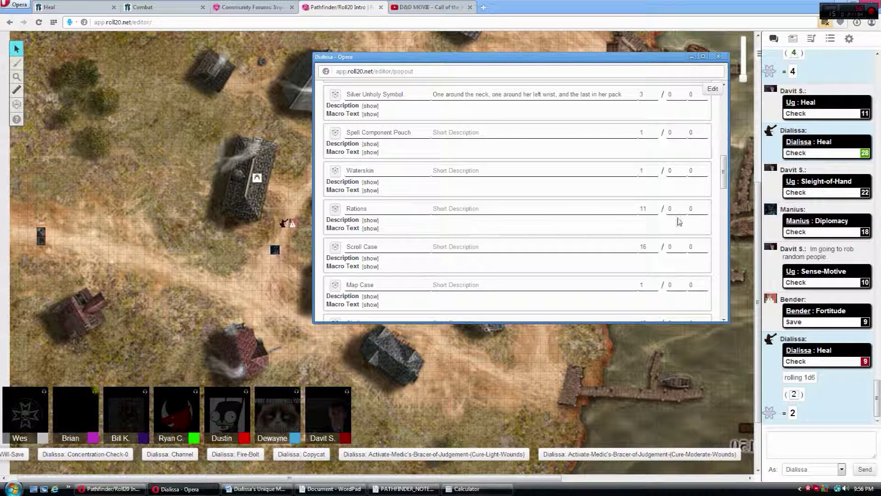
{"action": "left_click", "coordinate": [653, 207]}
{"action": "left_click_drag", "start_coordinate": [723, 183], "coordinate": [721, 272]}
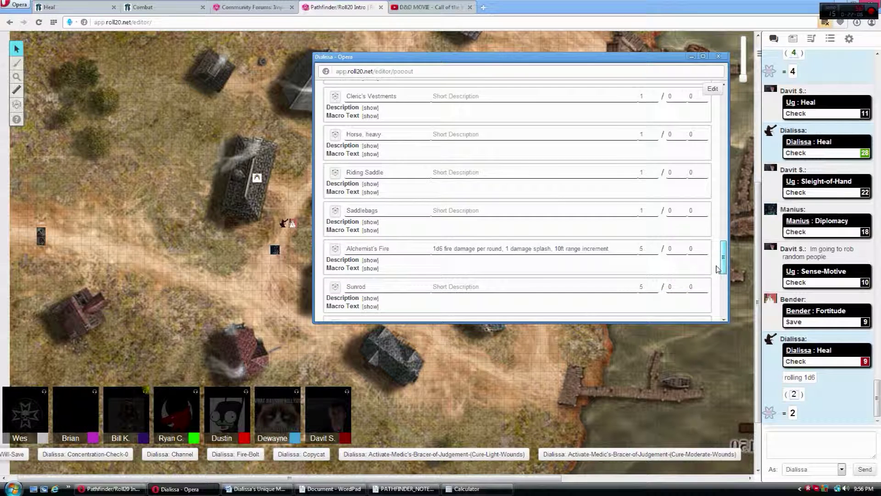
{"action": "scroll", "coordinate": [565, 248], "scroll_direction": "down", "scroll_amount": 3}
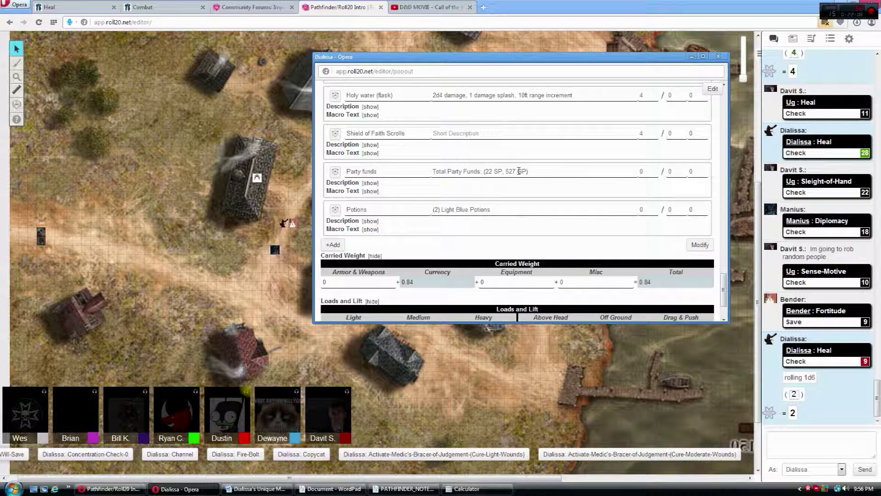
{"action": "left_click", "coordinate": [512, 170]}
{"action": "type", "text": "2"}
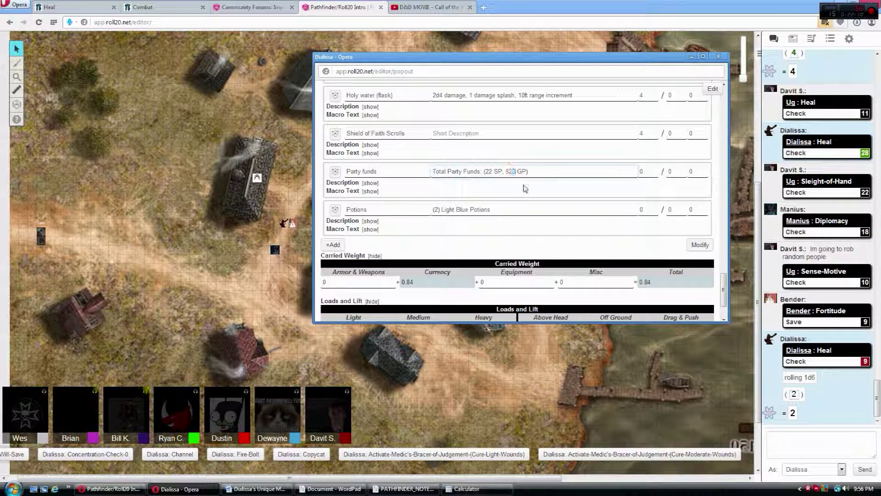
{"action": "left_click_drag", "start_coordinate": [723, 283], "coordinate": [725, 172]}
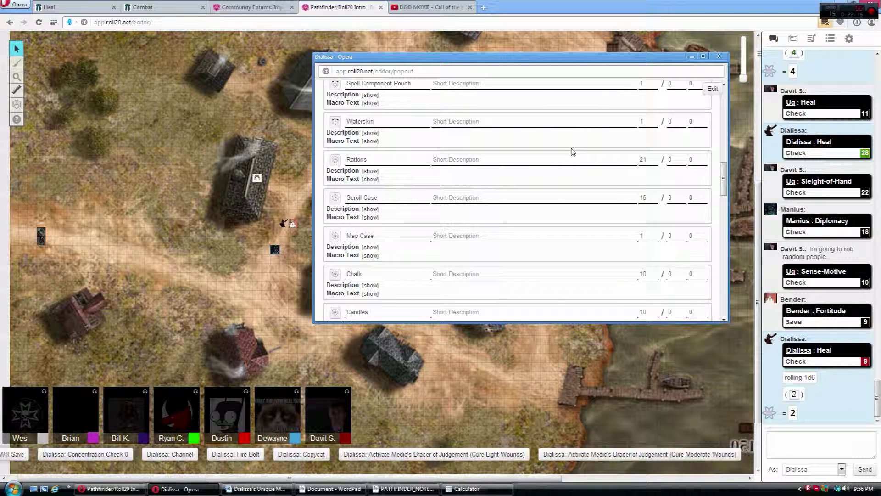
{"action": "mouse_move", "coordinate": [650, 159]}
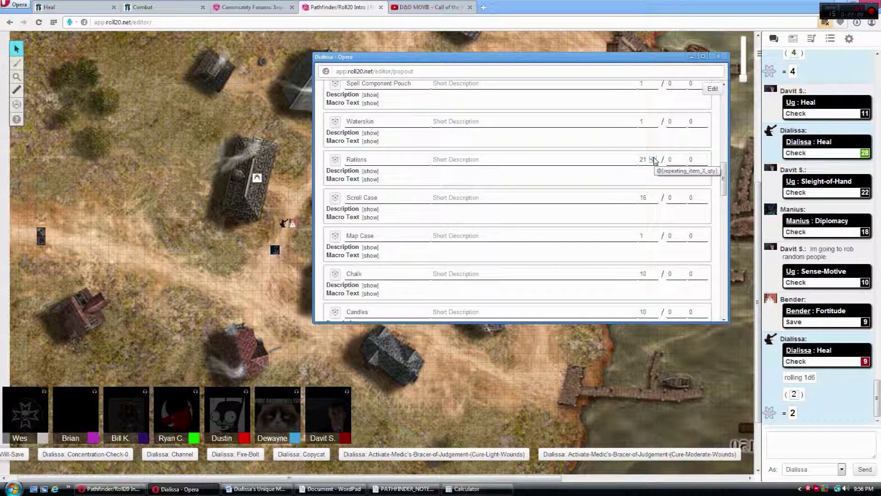
{"action": "left_click", "coordinate": [654, 157]}
{"action": "left_click", "coordinate": [655, 157]}
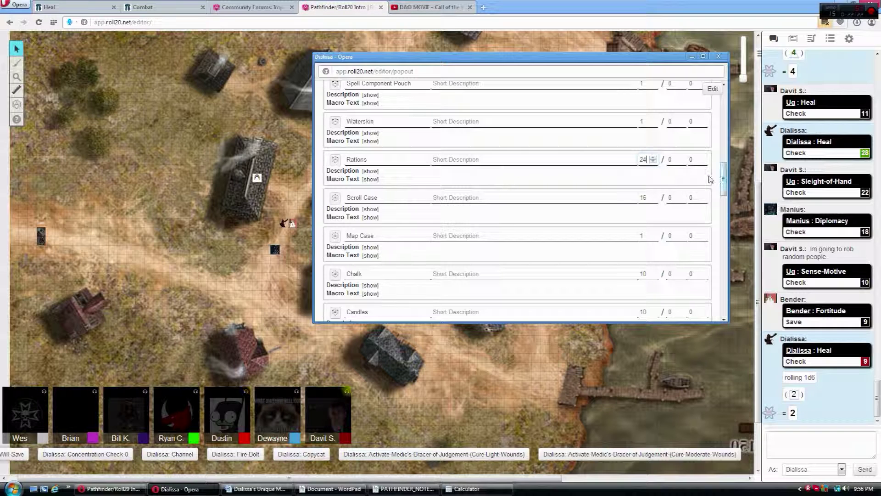
{"action": "left_click_drag", "start_coordinate": [724, 180], "coordinate": [724, 302]}
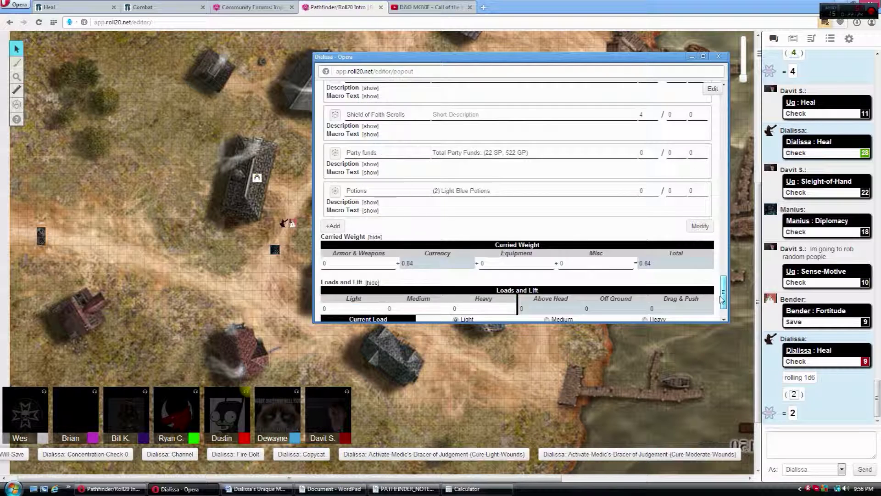
{"action": "scroll", "coordinate": [516, 206], "scroll_direction": "up", "scroll_amount": 2}
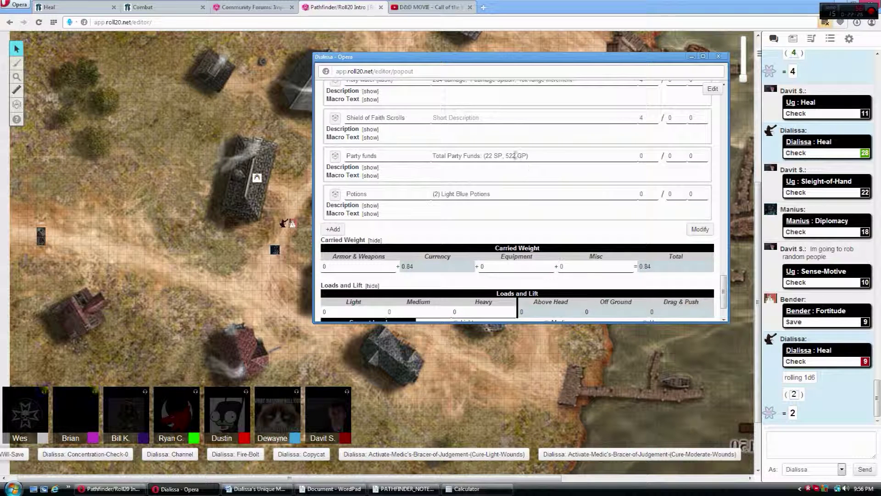
Edit Party funds to 17 SP and 521 GP, then hide and restore the sheet.
{"action": "left_click", "coordinate": [515, 156]}
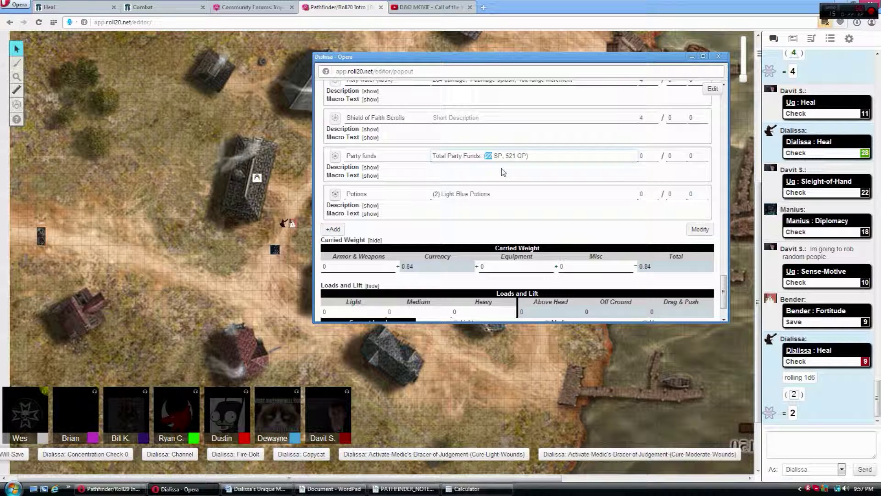
{"action": "type", "text": "17"}
{"action": "left_click", "coordinate": [525, 191]}
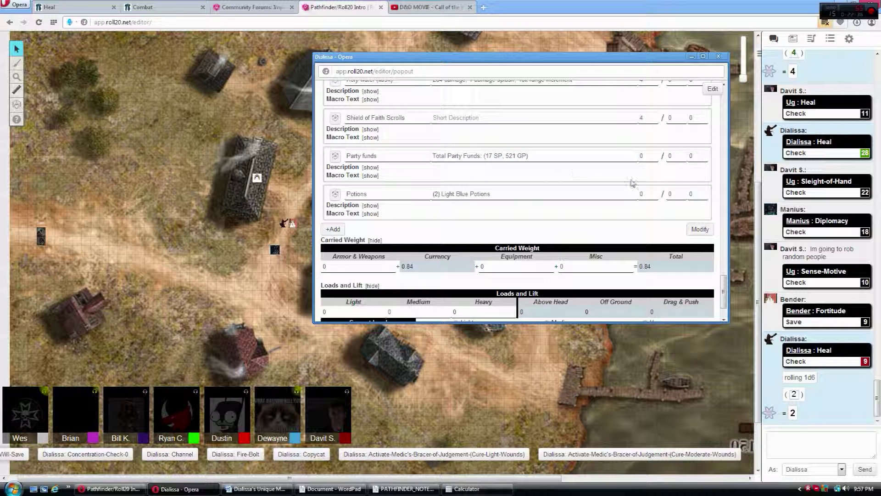
{"action": "left_click", "coordinate": [692, 57]}
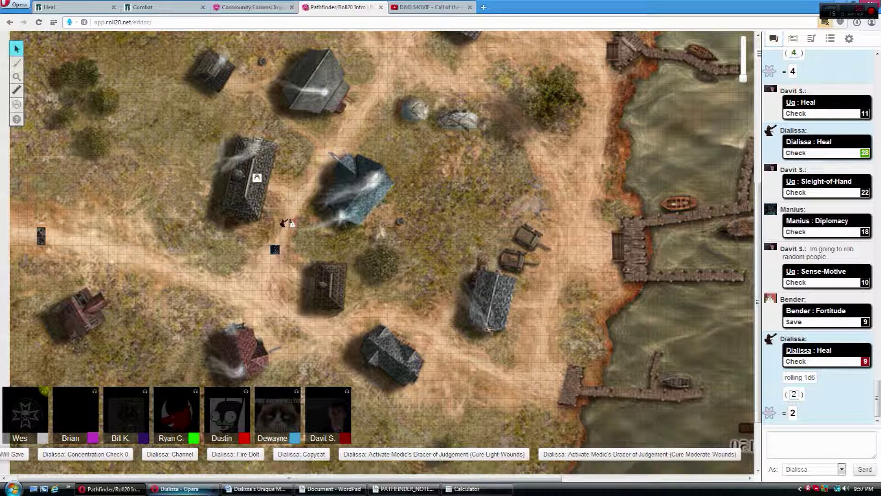
{"action": "left_click", "coordinate": [179, 489]}
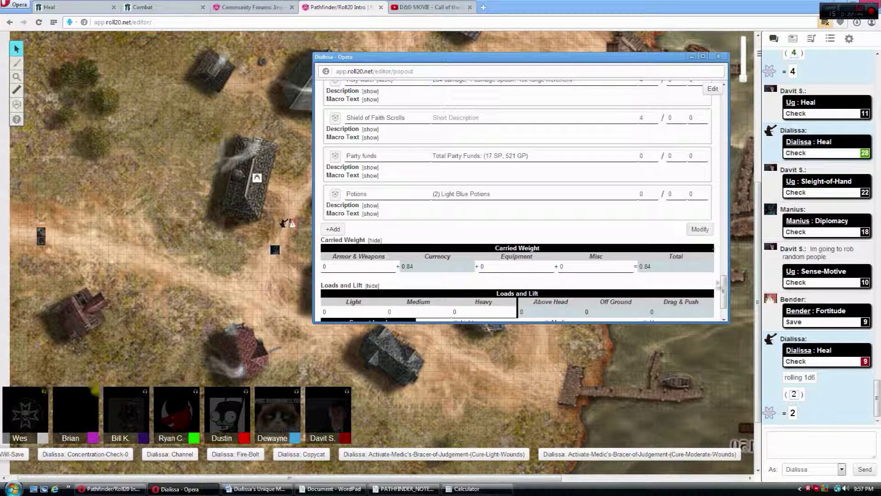
{"action": "mouse_move", "coordinate": [724, 255]}
{"action": "left_mouse_down"}
{"action": "mouse_move", "coordinate": [724, 283]}
{"action": "mouse_move", "coordinate": [723, 90]}
{"action": "left_mouse_up"}
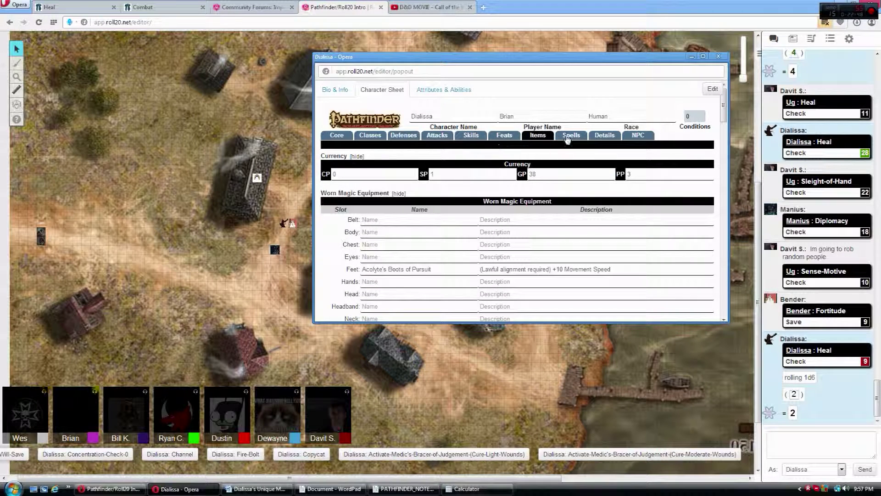
Set Remove Paralysis's level 2 Prepped count to 0 and return to the main map window.
{"action": "left_click", "coordinate": [572, 135]}
{"action": "scroll", "coordinate": [565, 220], "scroll_direction": "down", "scroll_amount": 8}
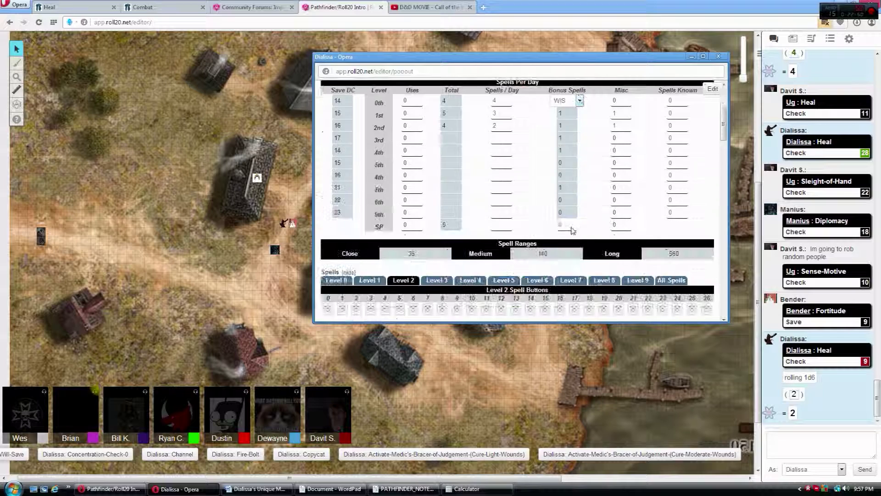
{"action": "scroll", "coordinate": [565, 221], "scroll_direction": "down", "scroll_amount": 5}
{"action": "scroll", "coordinate": [565, 222], "scroll_direction": "down", "scroll_amount": 5}
{"action": "scroll", "coordinate": [564, 221], "scroll_direction": "down", "scroll_amount": 5}
{"action": "scroll", "coordinate": [565, 222], "scroll_direction": "down", "scroll_amount": 5}
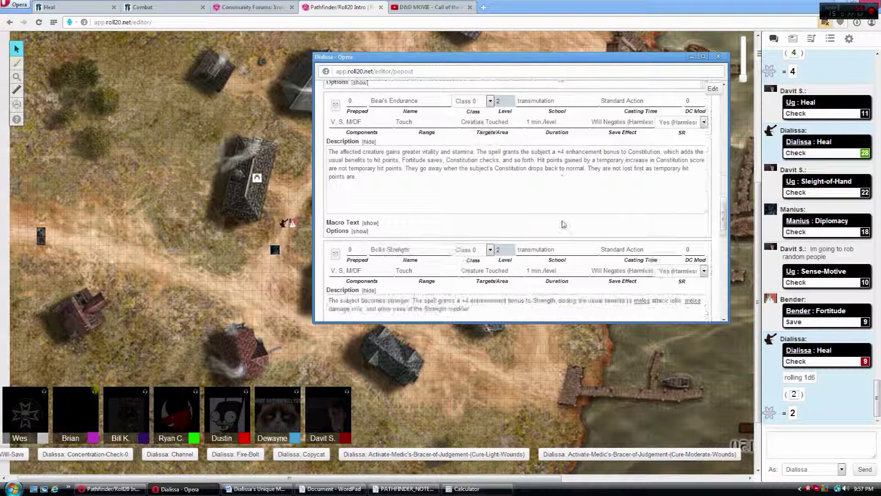
{"action": "scroll", "coordinate": [564, 223], "scroll_direction": "down", "scroll_amount": 5}
{"action": "scroll", "coordinate": [562, 223], "scroll_direction": "down", "scroll_amount": 3}
{"action": "scroll", "coordinate": [562, 223], "scroll_direction": "down", "scroll_amount": 5}
{"action": "scroll", "coordinate": [482, 213], "scroll_direction": "down", "scroll_amount": 5}
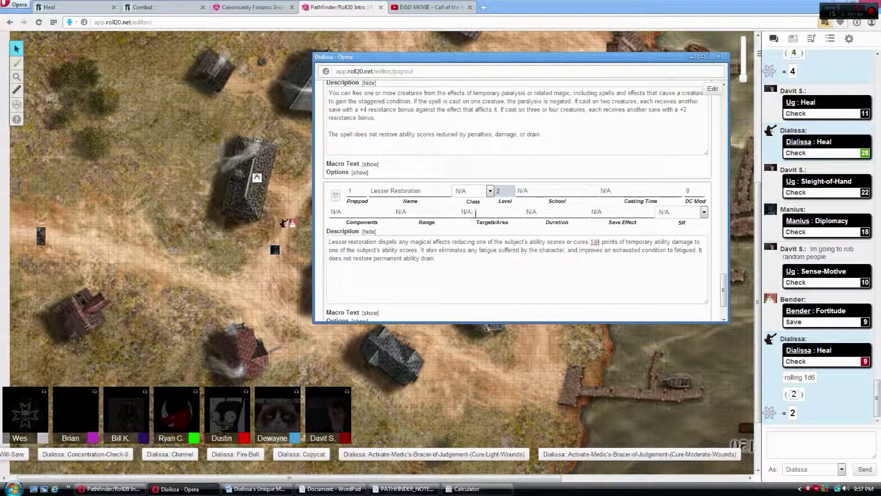
{"action": "scroll", "coordinate": [442, 205], "scroll_direction": "down", "scroll_amount": 5}
{"action": "scroll", "coordinate": [441, 214], "scroll_direction": "up", "scroll_amount": 2}
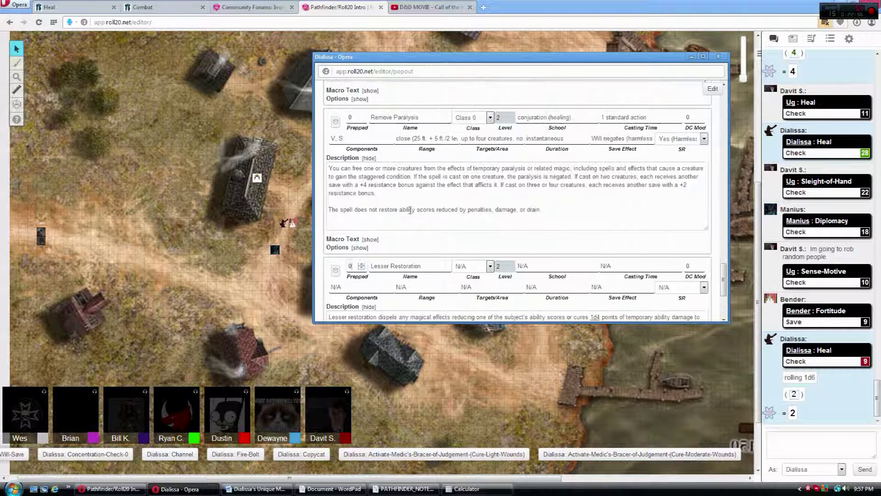
{"action": "left_click", "coordinate": [351, 209]}
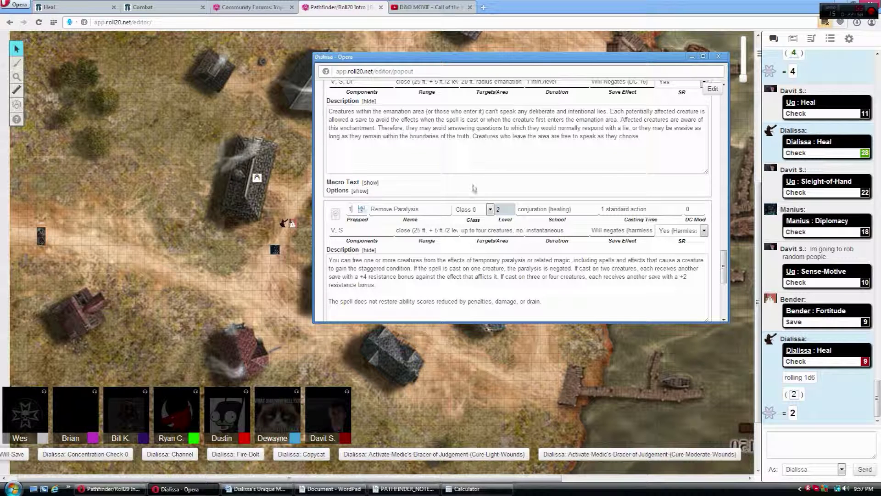
{"action": "type", "text": "0"}
{"action": "scroll", "coordinate": [420, 190], "scroll_direction": "down", "scroll_amount": 3}
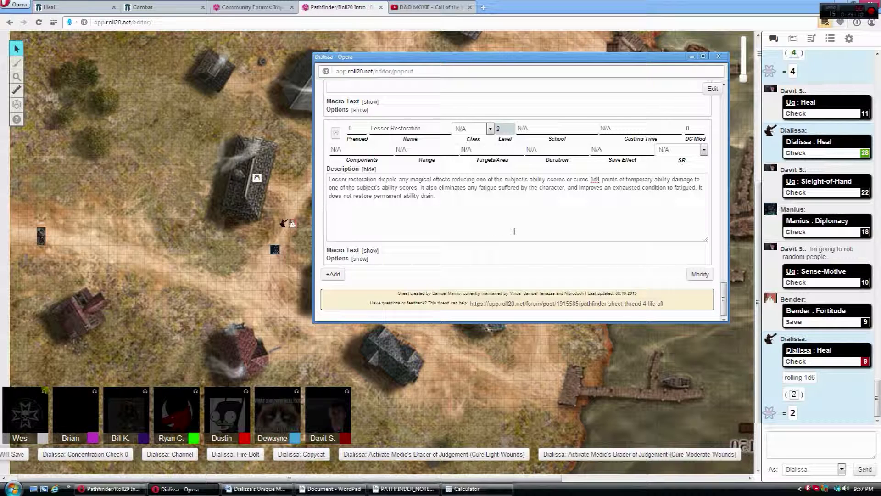
{"action": "left_click", "coordinate": [811, 450]}
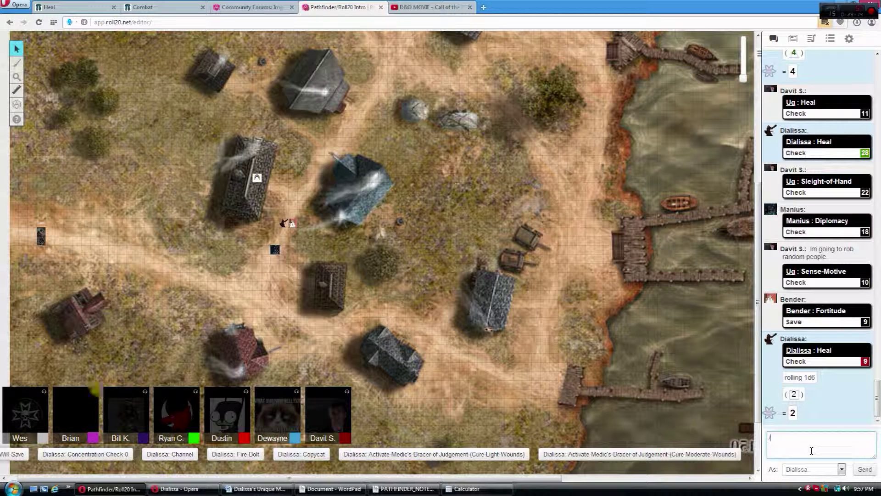
{"action": "type", "text": "roll 1d4"}
Send the /roll 1d4 command to chat, getting a result of 2.
{"action": "key", "text": "Return"}
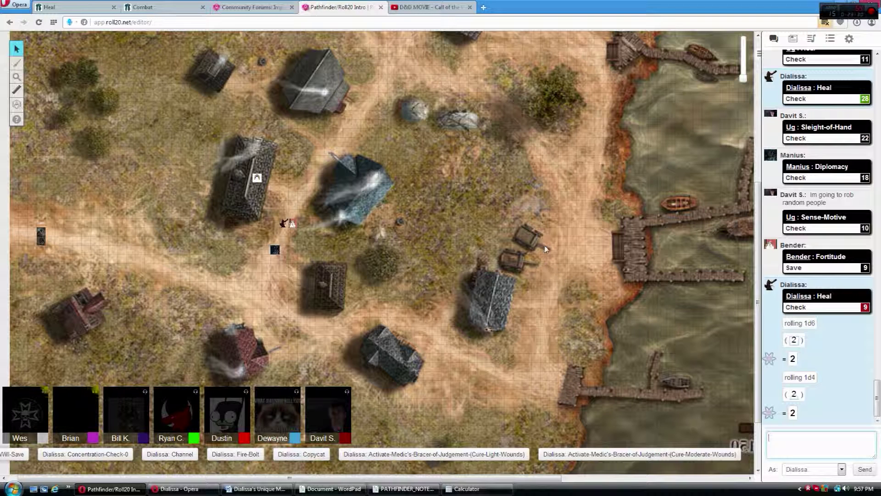
{"action": "scroll", "coordinate": [544, 247], "scroll_direction": "up", "scroll_amount": 1}
{"action": "scroll", "coordinate": [544, 247], "scroll_direction": "up", "scroll_amount": 1}
{"action": "scroll", "coordinate": [496, 247], "scroll_direction": "down", "scroll_amount": 1}
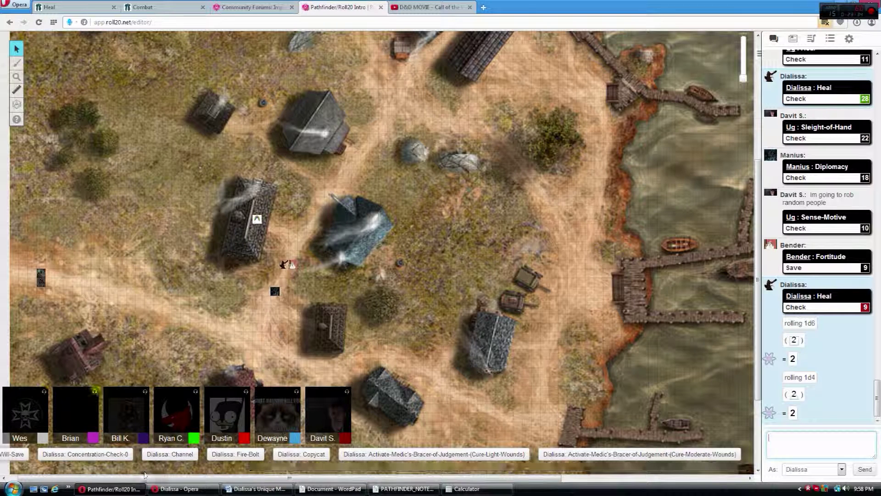
{"action": "left_click_drag", "start_coordinate": [161, 482], "coordinate": [114, 483]}
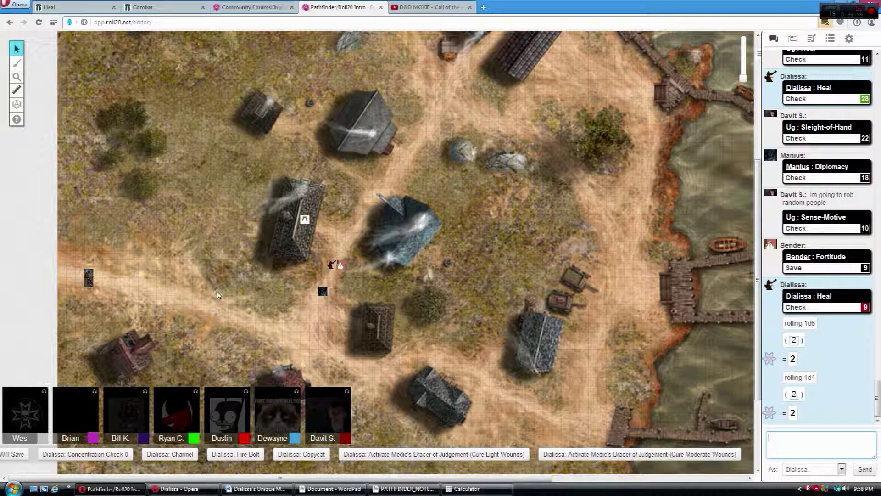
Move Dialissa's token from the blue-roofed house west along the road to the map's edge.
{"action": "left_click", "coordinate": [335, 267]}
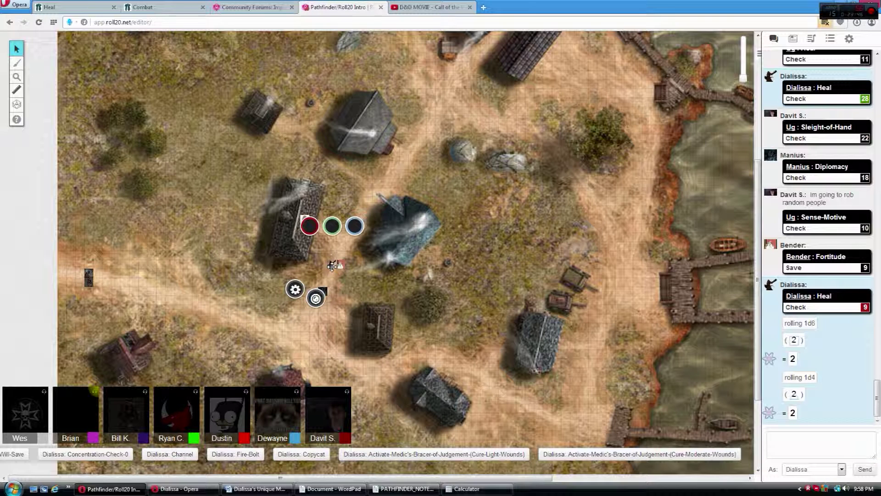
{"action": "left_click", "coordinate": [324, 290]}
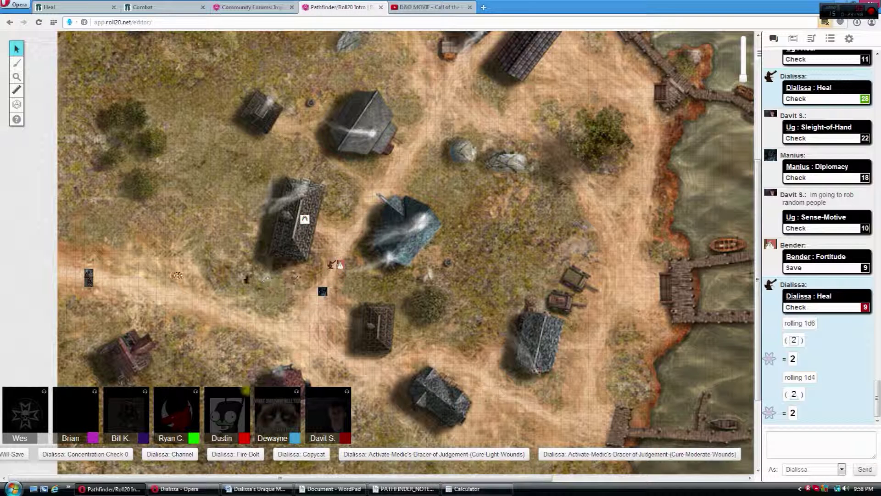
{"action": "left_click", "coordinate": [108, 277]}
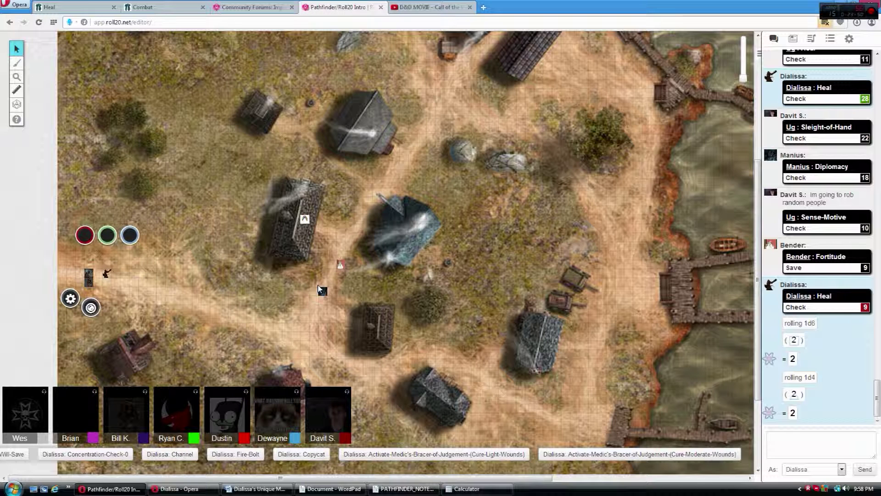